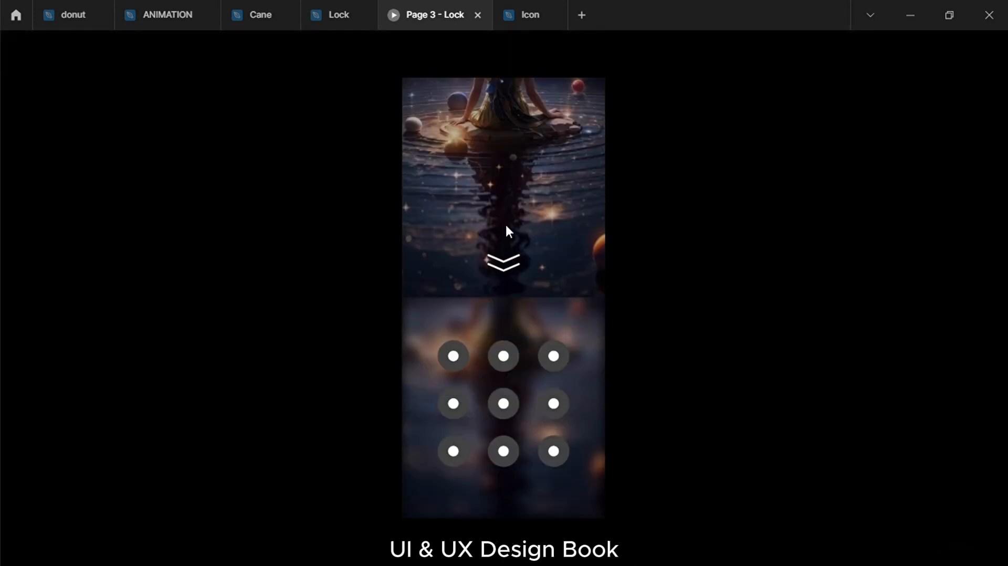
Step: Trace an unlock pattern across the dots in the lock screen prototype preview
mouse_move(499, 358)
left_mouse_down()
mouse_move(569, 354)
mouse_move(554, 353)
mouse_move(553, 373)
left_mouse_up()
left_click_drag(556, 411, 553, 467)
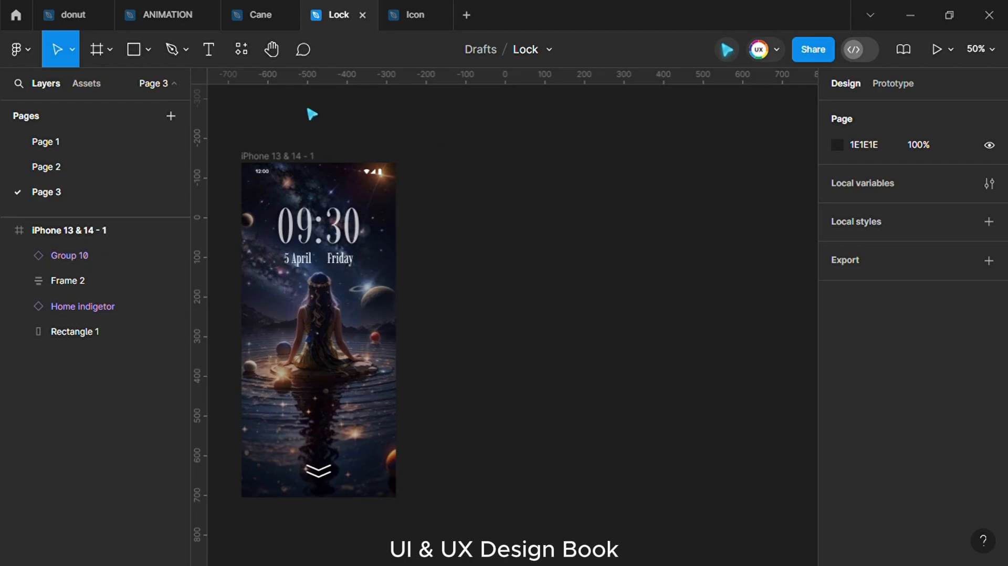
Step: Place a 100 × 100 circle on the canvas beside the phone frame and duplicate it horizontally
left_click(149, 50)
left_click(119, 144)
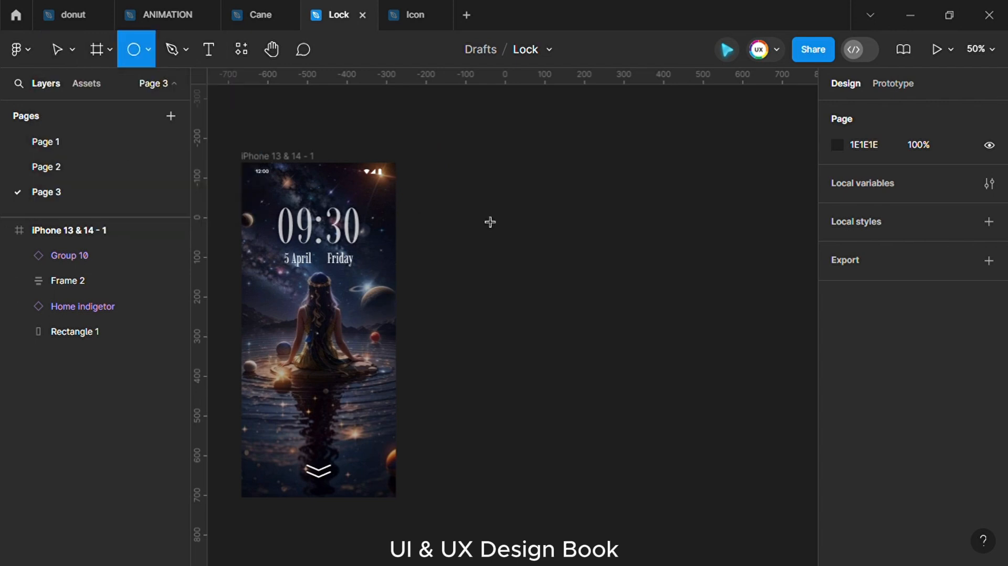
left_click(490, 222)
left_click_drag(506, 232, 574, 232)
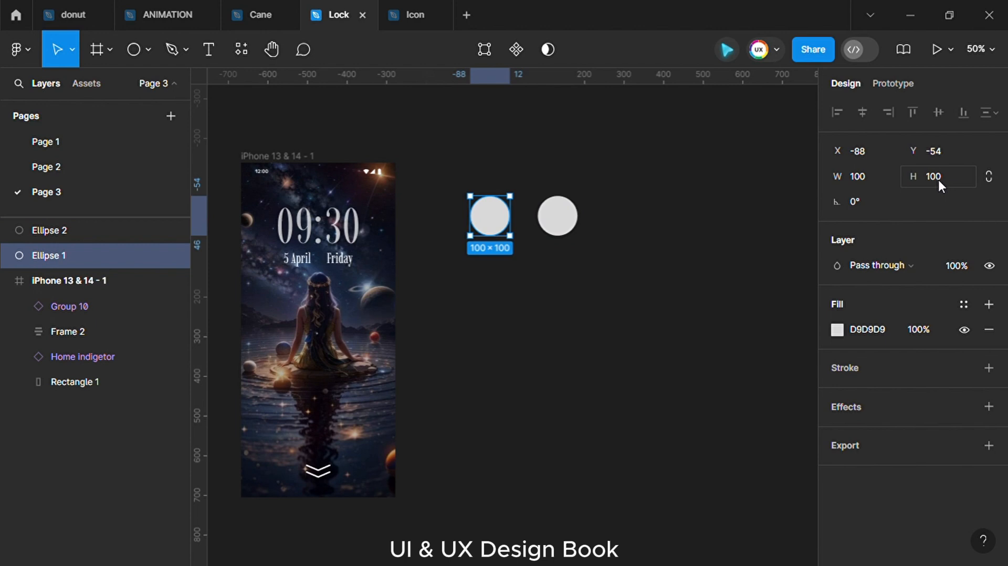
Step: Set the first circle's width and height to 60
left_click(880, 175)
type("60")
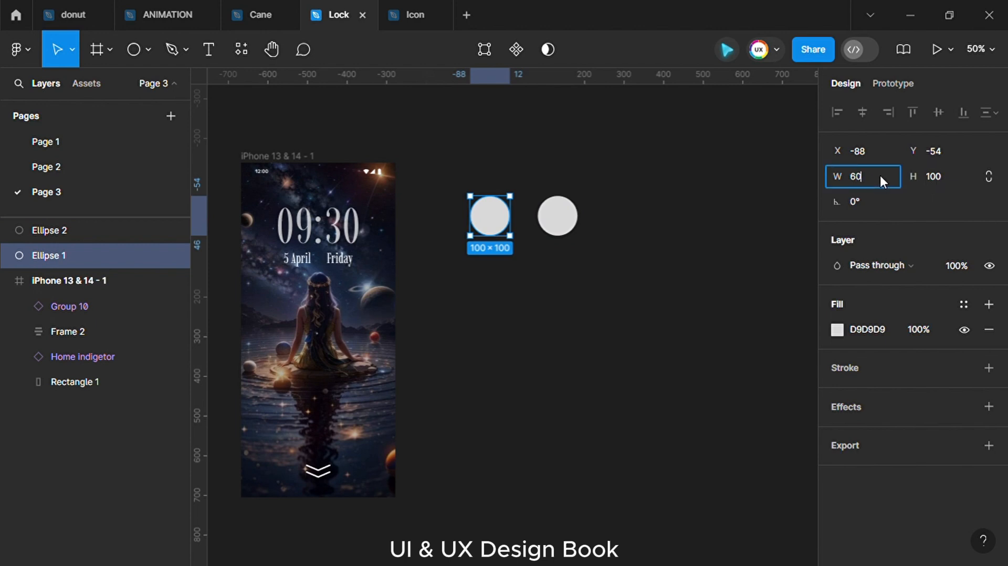
left_click(943, 177)
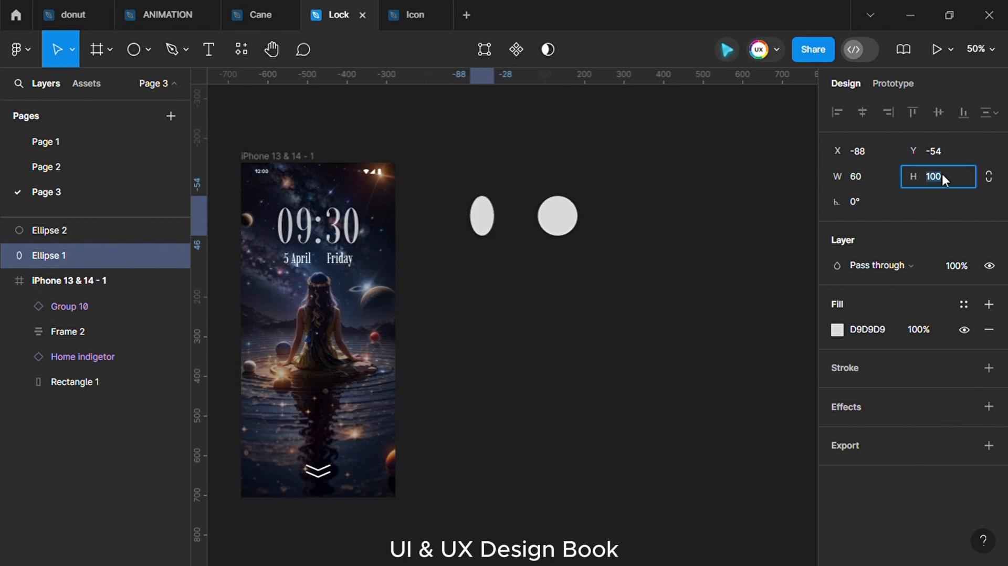
type("60")
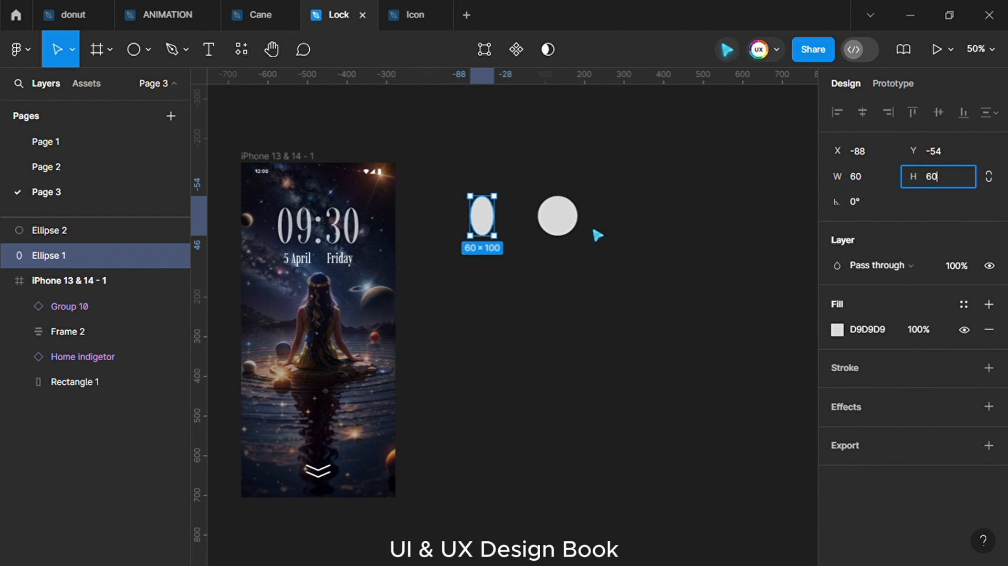
Step: Set the second circle's width and height to 20
left_click(573, 226)
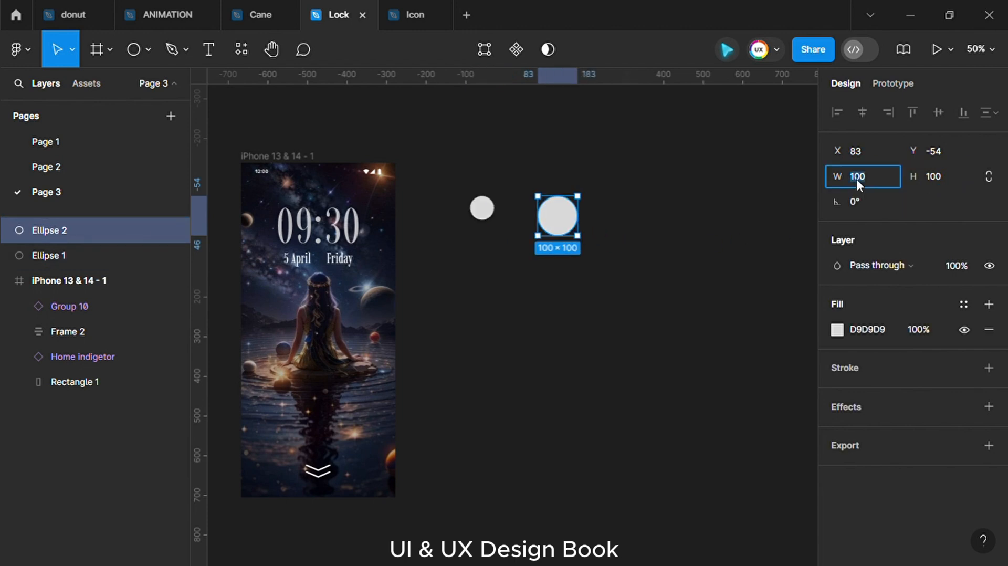
type("2")
left_click(934, 176)
type("20")
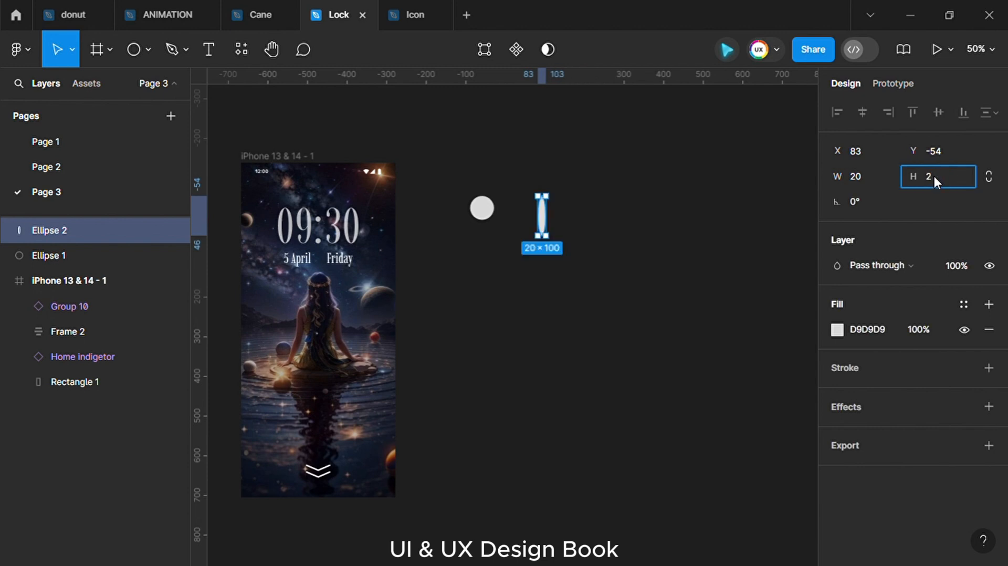
left_click(688, 235)
Step: Change the 60 × 60 circle's fill to dark grey 424242
left_click(481, 208)
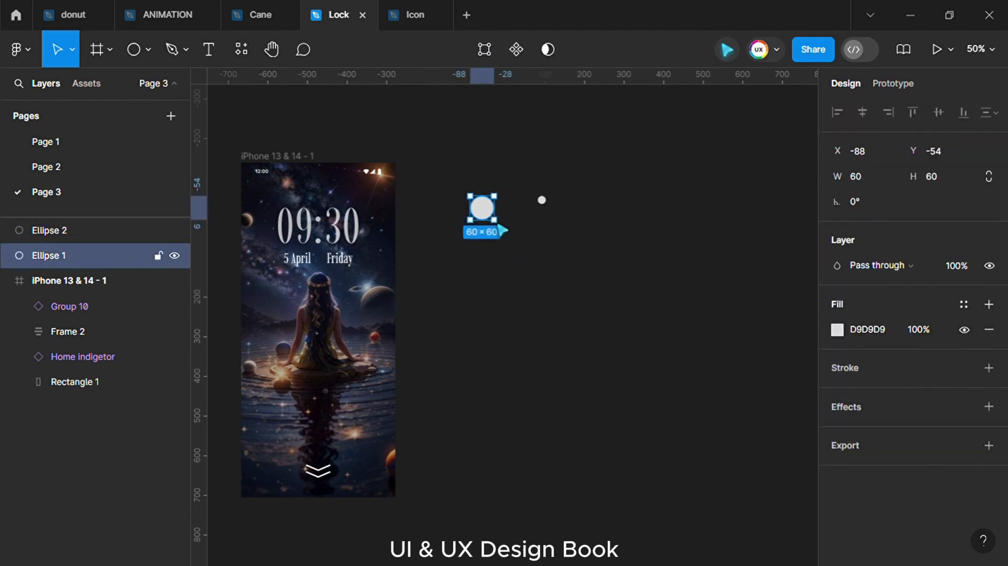
left_click(836, 330)
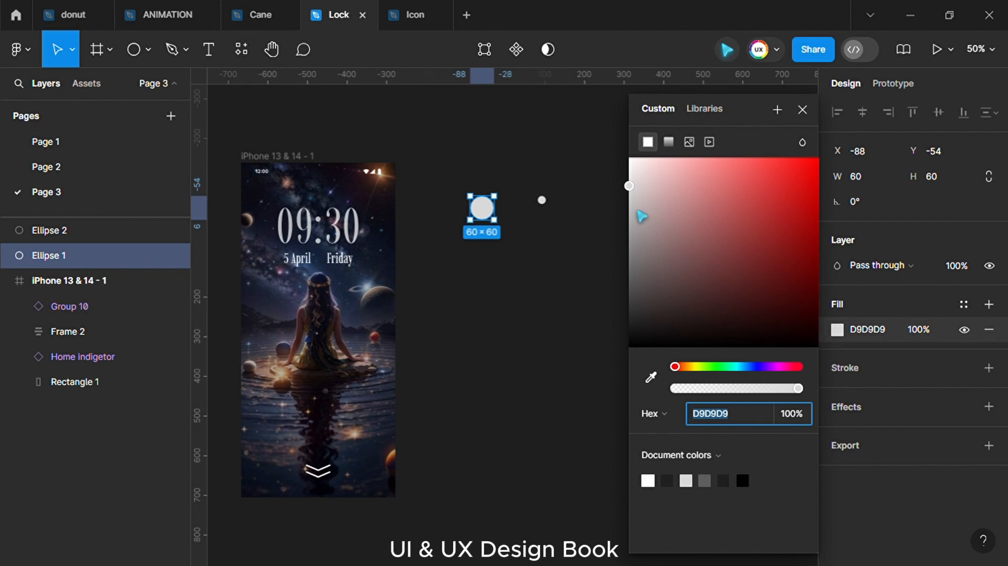
left_click_drag(631, 188, 597, 301)
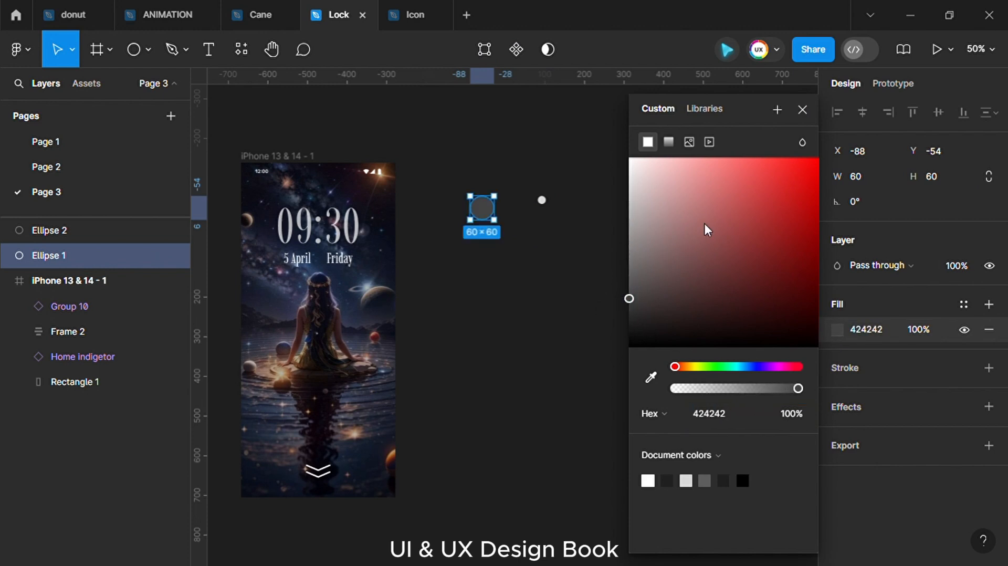
left_click(803, 109)
Step: Change the 20 × 20 circle's fill to white FFFFFF
left_click(542, 200)
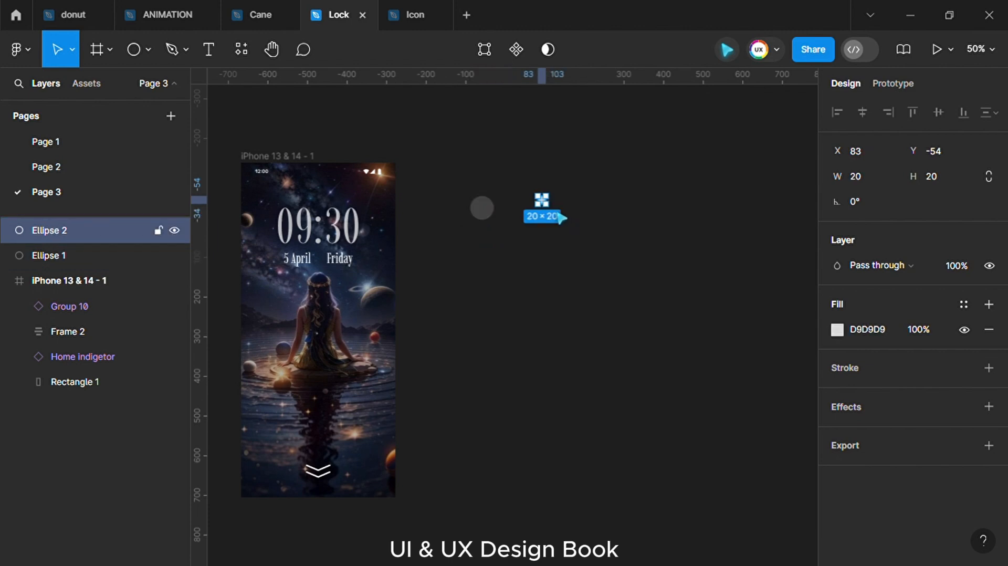
left_click(838, 330)
left_click_drag(631, 194, 615, 153)
left_click(802, 109)
Step: Centre the small white circle on the large grey circle and group the two
scroll(566, 277, "up", 5)
left_click_drag(551, 161, 462, 192)
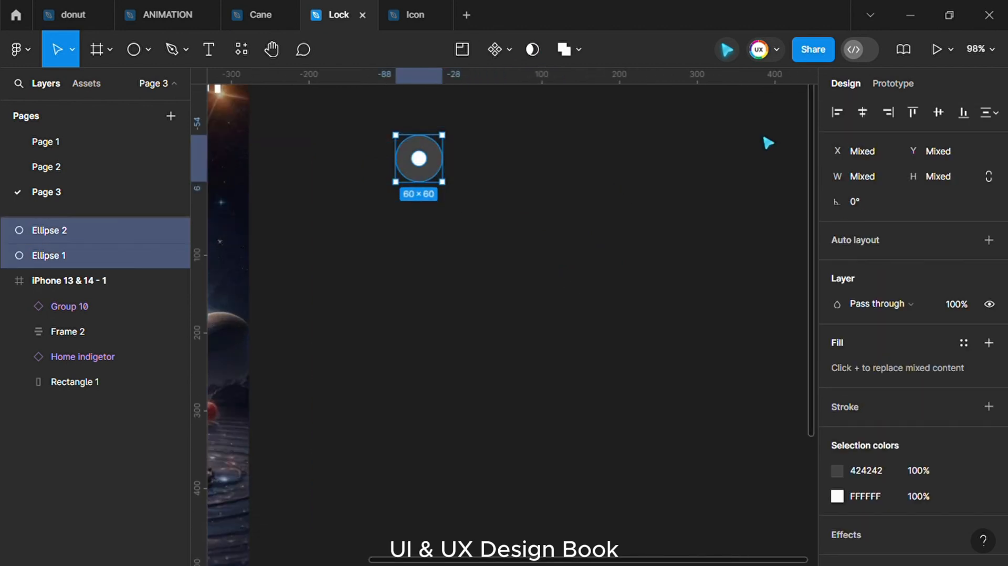
right_click(420, 154)
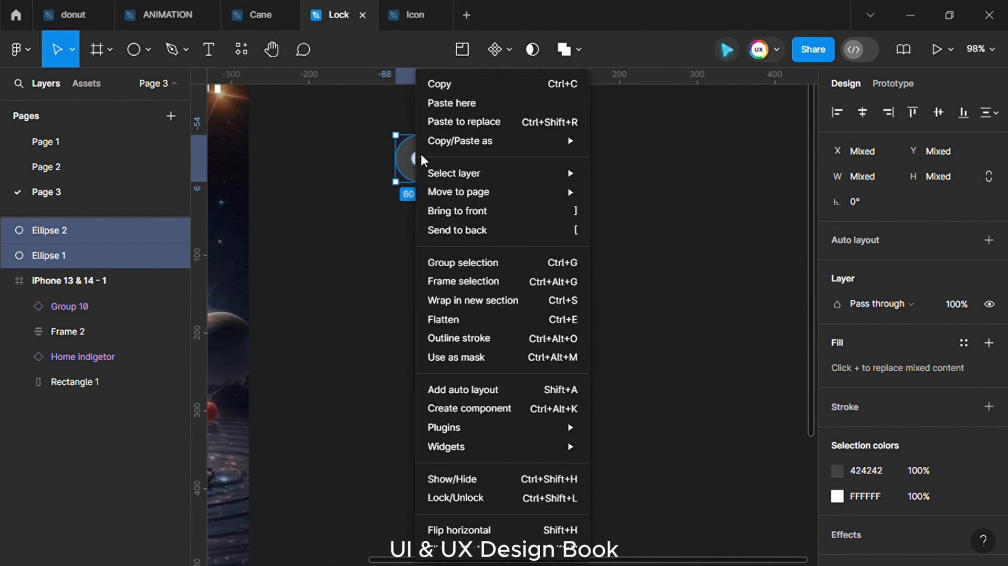
left_click(446, 262)
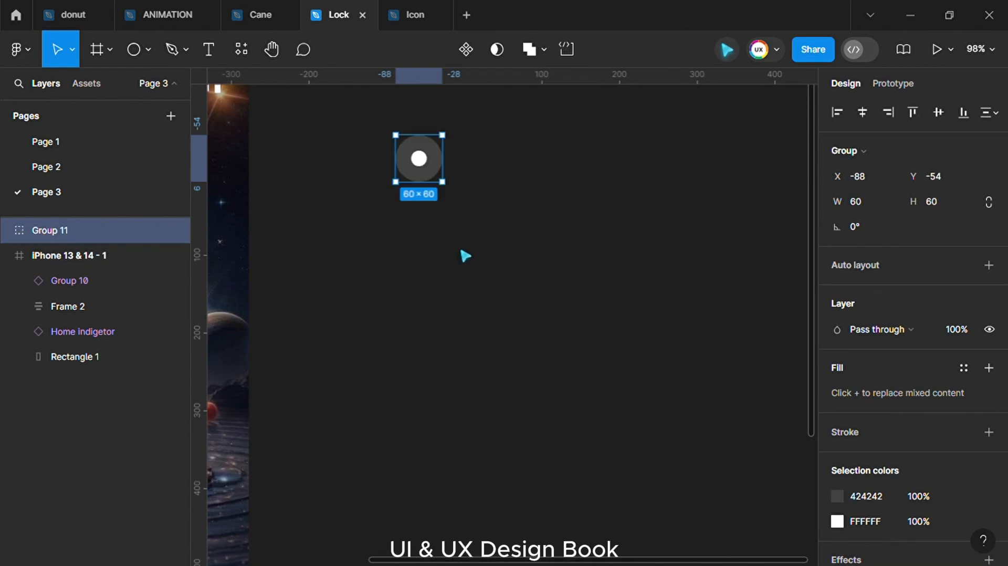
Step: Duplicate the dot group twice horizontally to form a row of three dots with 36 spacing
scroll(465, 247, "up", 3)
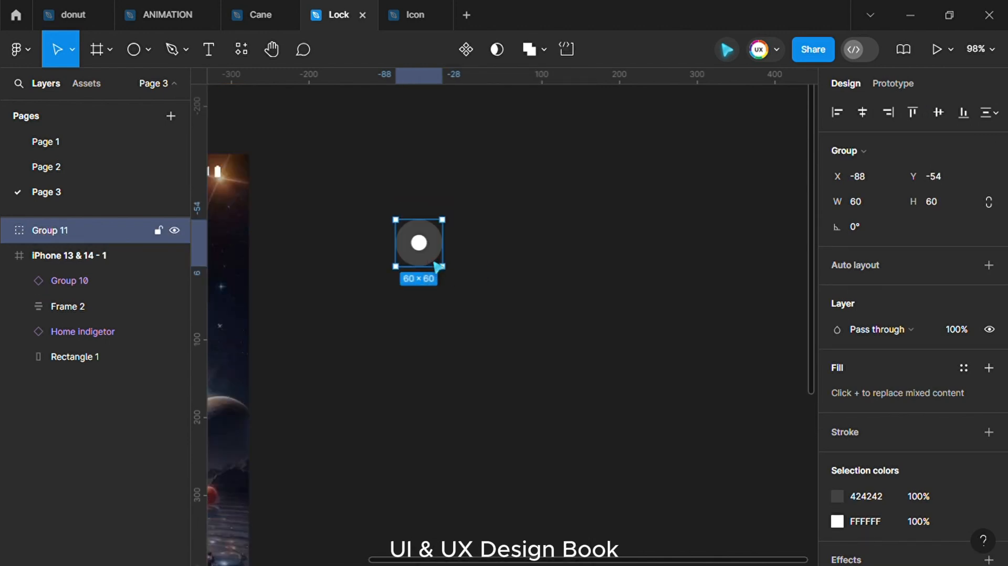
left_click_drag(434, 263, 577, 254)
left_click(473, 322)
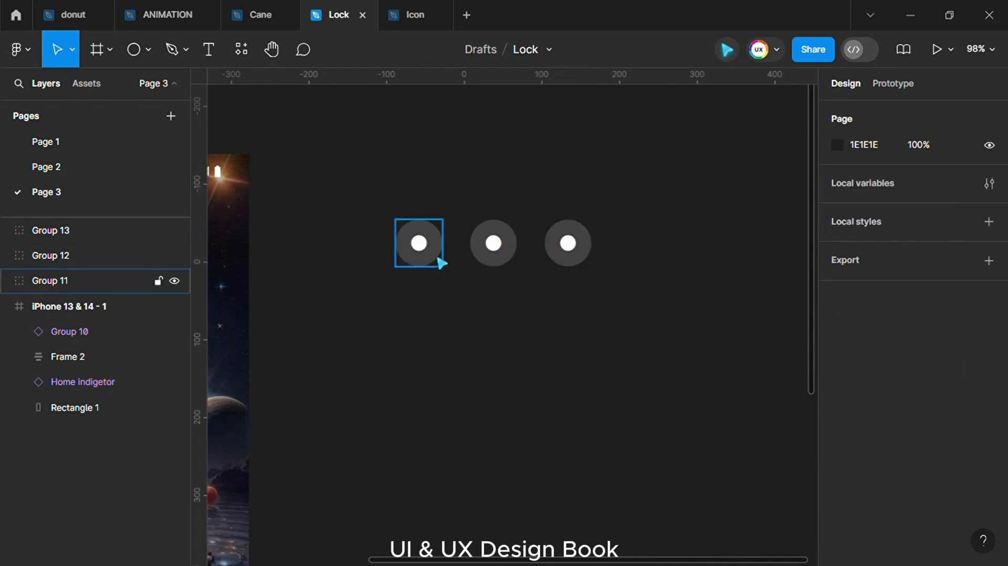
Step: Duplicate the row of three dots twice downward to form a 3 × 3 grid with 31 vertical spacing
left_click_drag(436, 240, 646, 313)
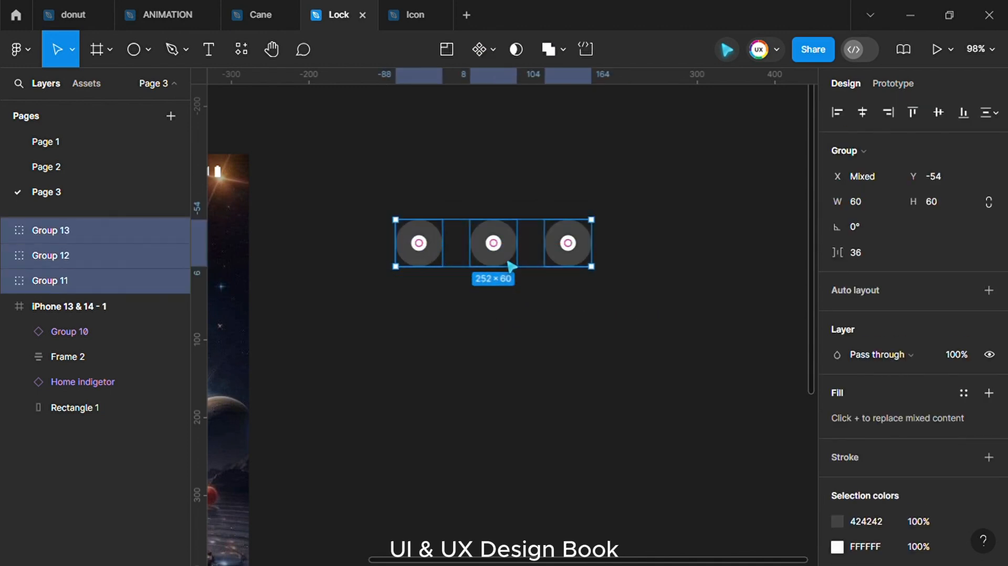
left_click_drag(511, 266, 499, 395)
left_click(683, 208)
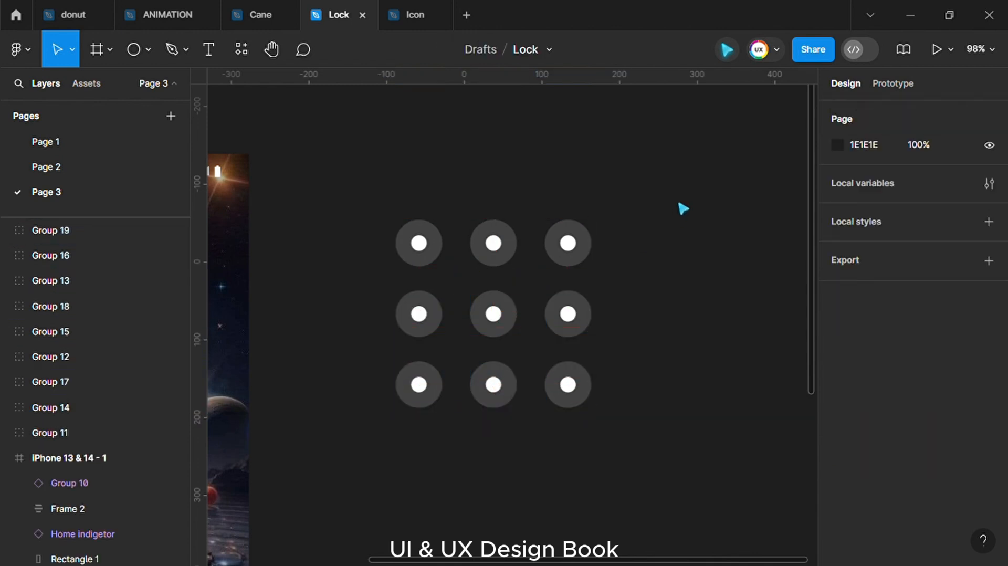
Step: Group all nine dots of the pattern grid into a single group
scroll(686, 265, "down", 5, "ctrl")
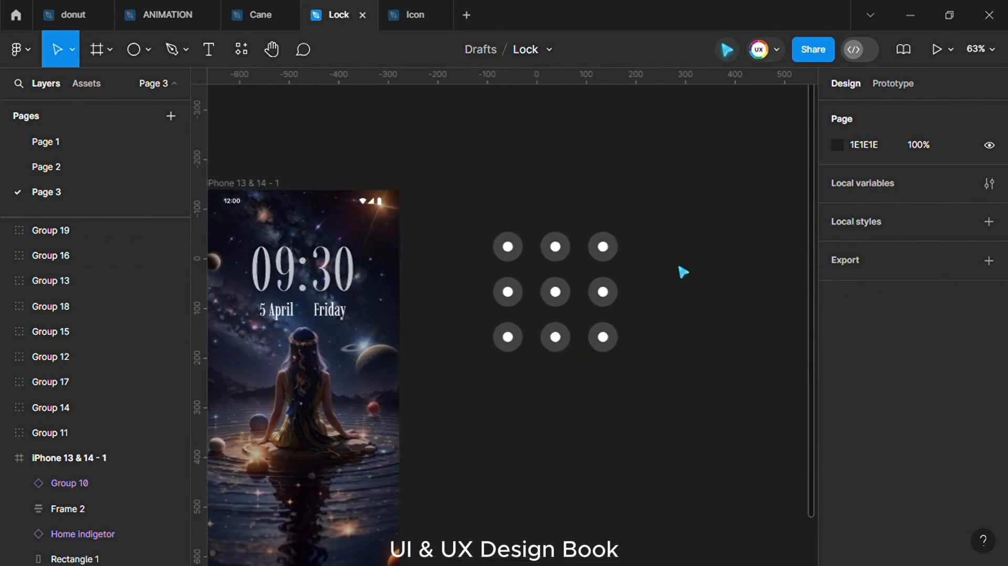
left_click_drag(511, 235, 653, 367)
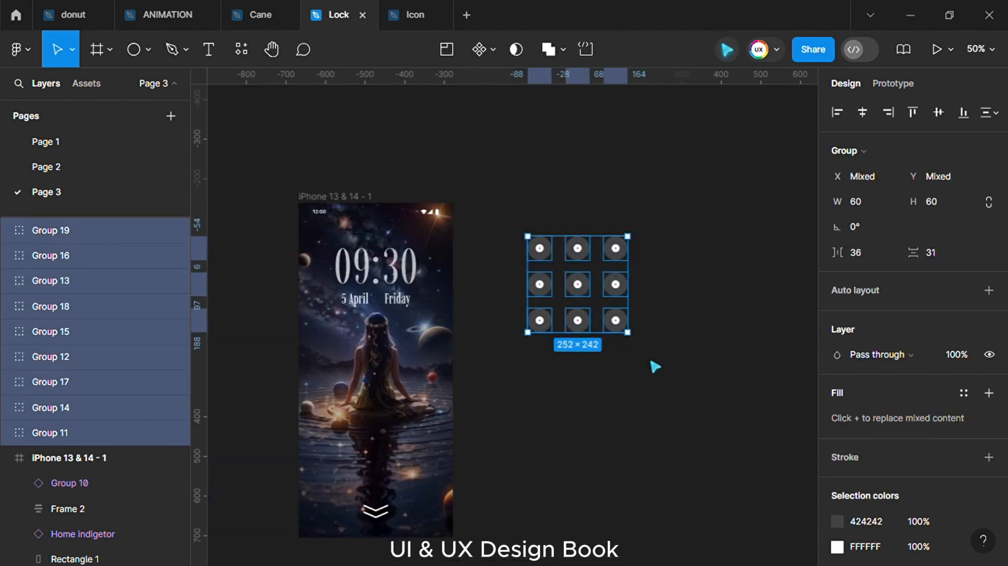
right_click(584, 281)
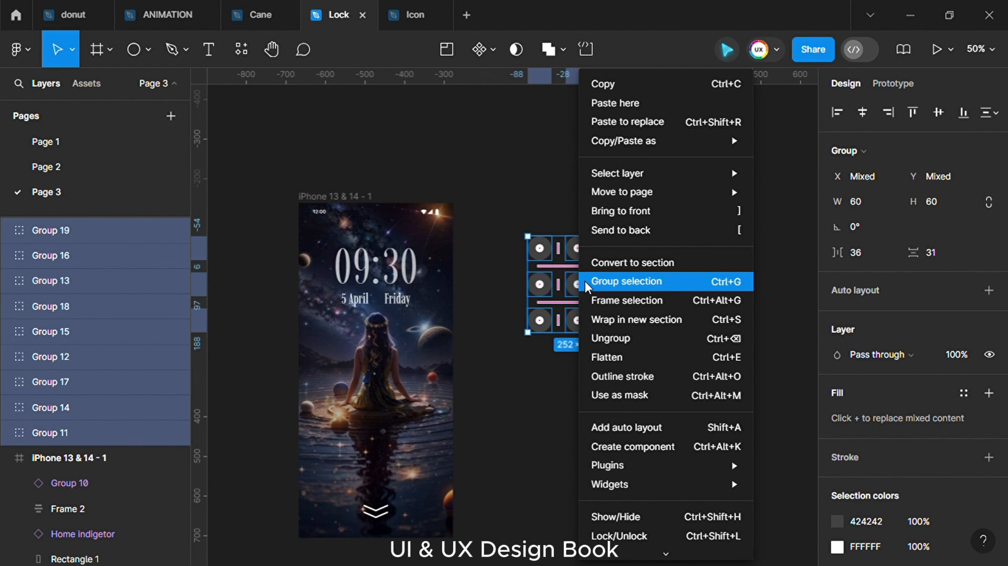
left_click(607, 282)
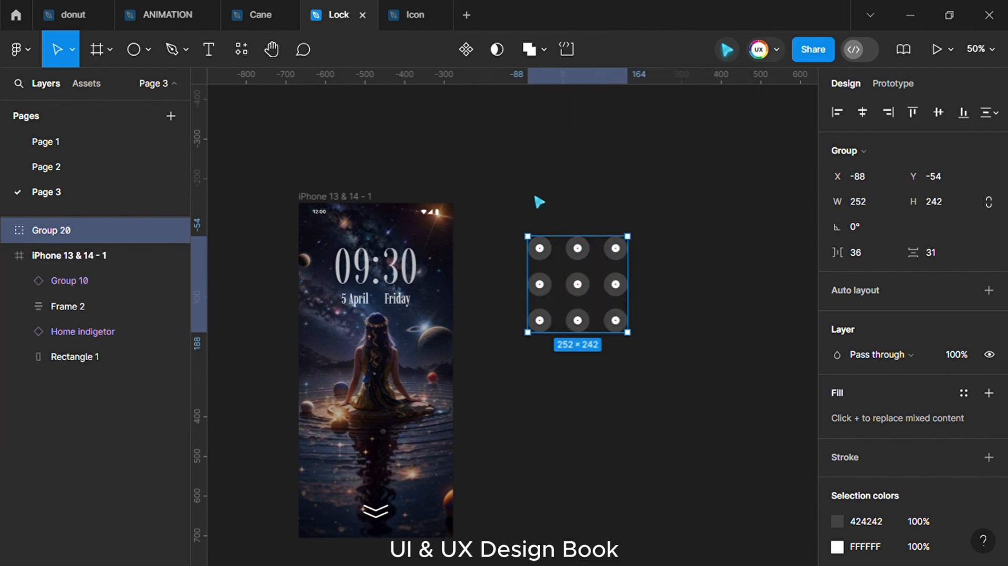
left_click(540, 202)
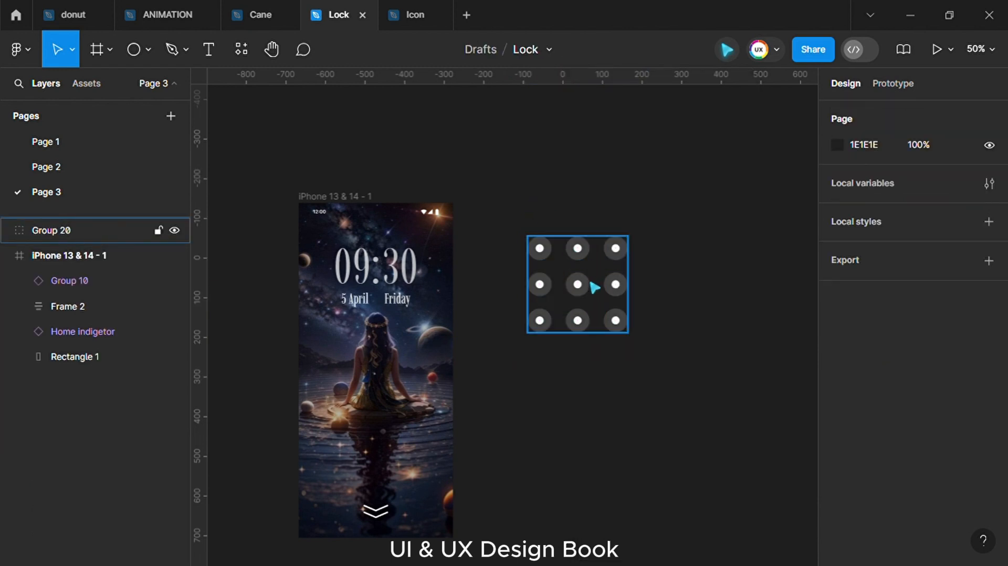
Step: Move the dot grid group above the phone frame and turn it into a component
left_click_drag(603, 300, 365, 149)
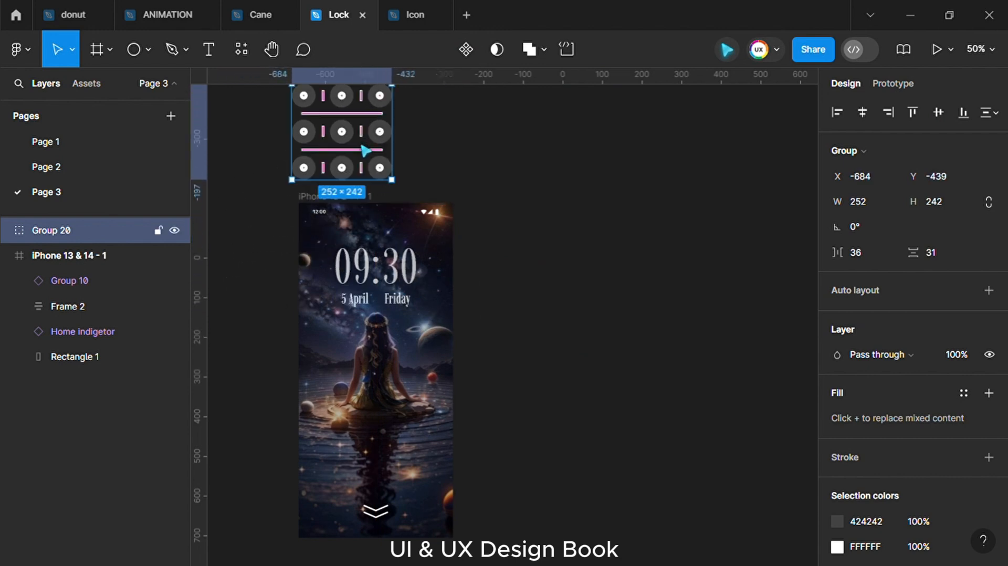
left_click(467, 51)
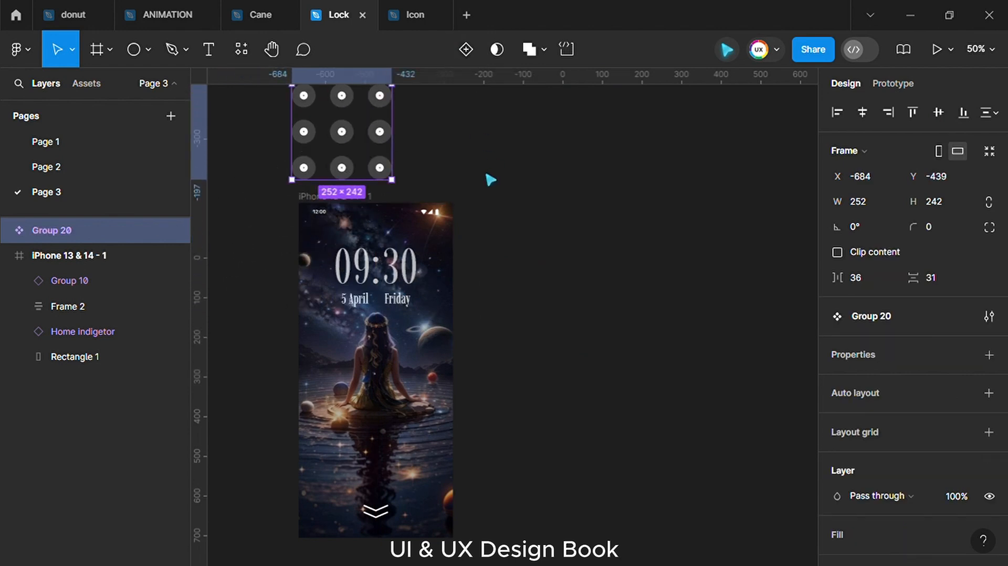
left_click(490, 177)
Step: Duplicate the iPhone 13 & 14 - 1 frame beside the original
left_click(403, 347)
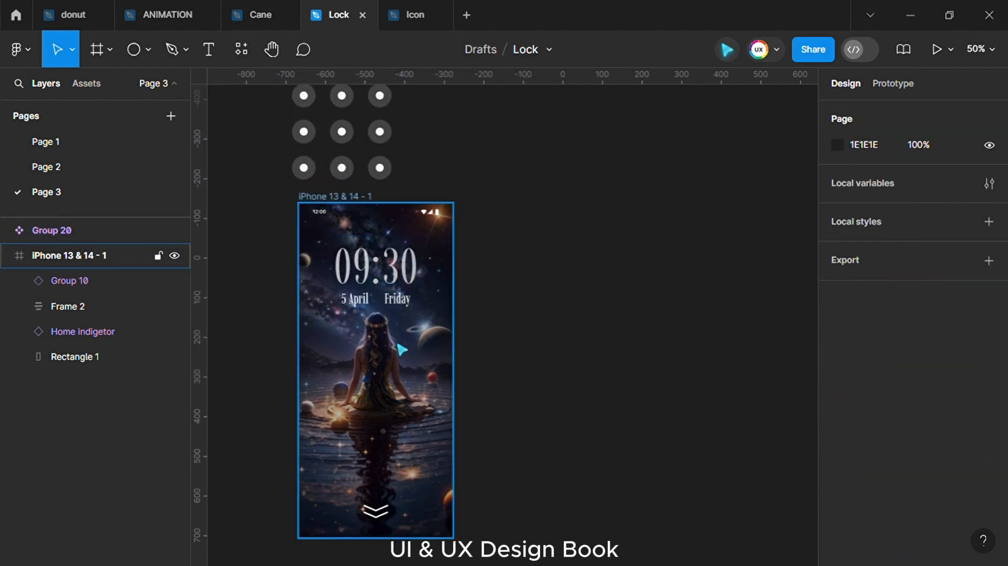
left_click_drag(402, 348, 571, 344)
left_click(693, 342)
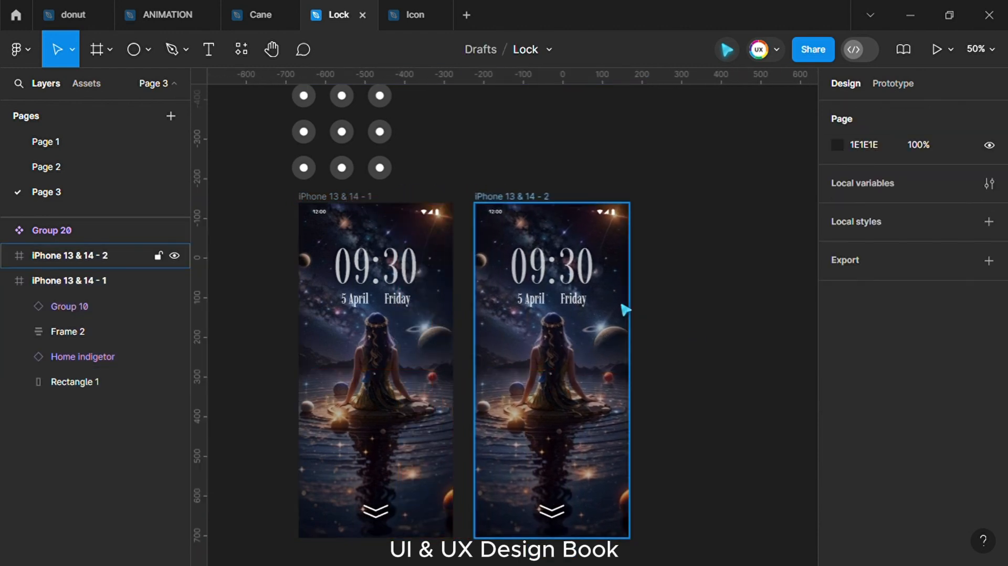
Step: Delete the clock and date block and the double-chevron icon from the duplicated phone frame
left_click(588, 297)
key("Delete")
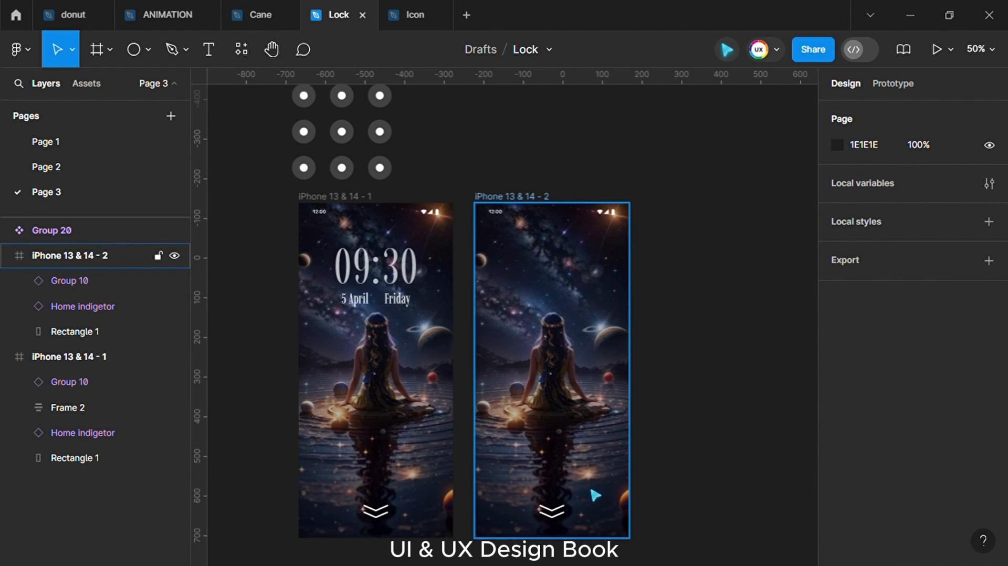
left_click(578, 520)
key("Delete")
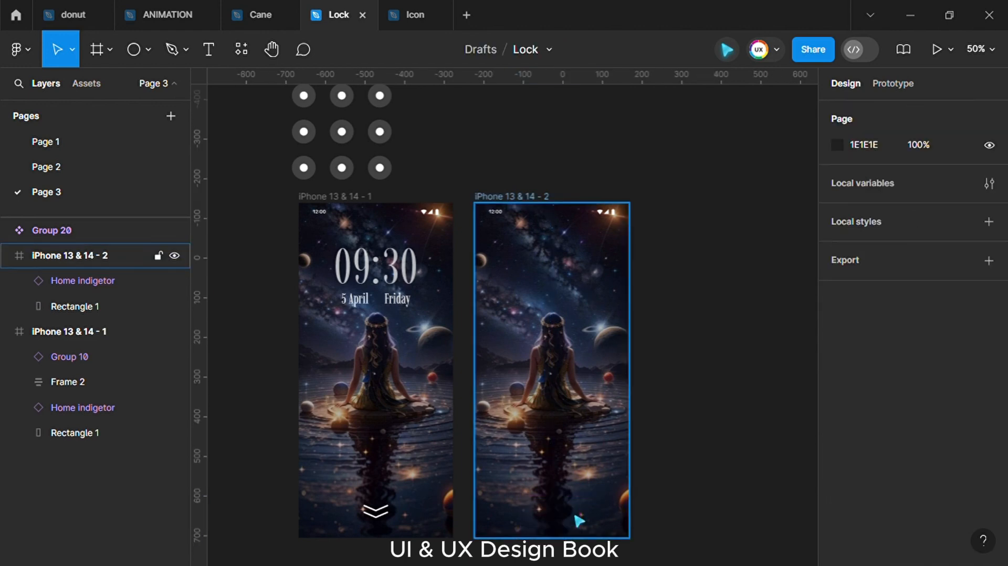
Step: Draw a 390 × 844 rectangle over the second phone frame and move it out onto the canvas beside that frame
left_click(149, 46)
left_click(150, 90)
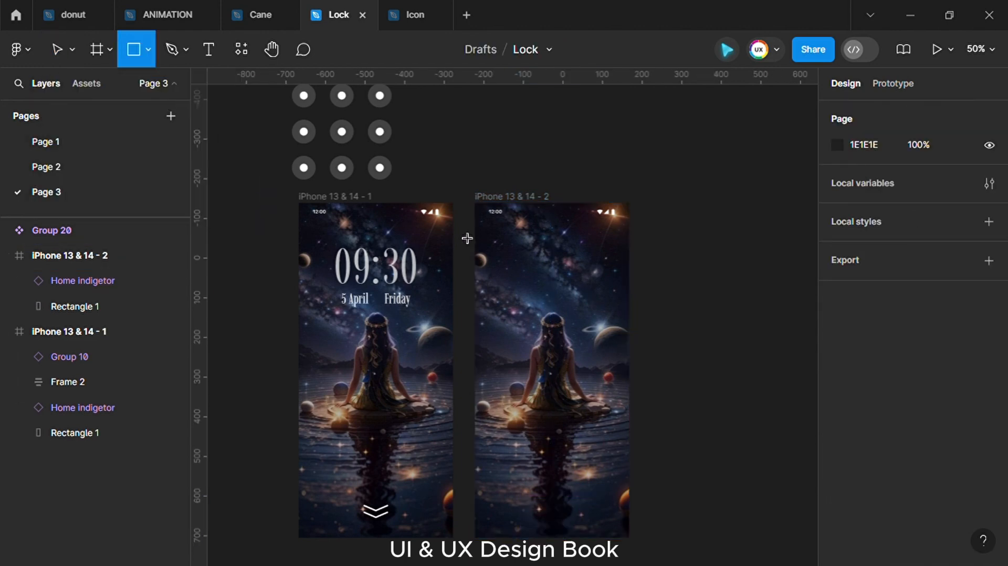
mouse_move(488, 214)
left_mouse_down()
mouse_move(585, 364)
mouse_move(664, 552)
mouse_move(639, 423)
mouse_move(641, 473)
mouse_move(644, 458)
left_mouse_up()
scroll(715, 318, "up", 3)
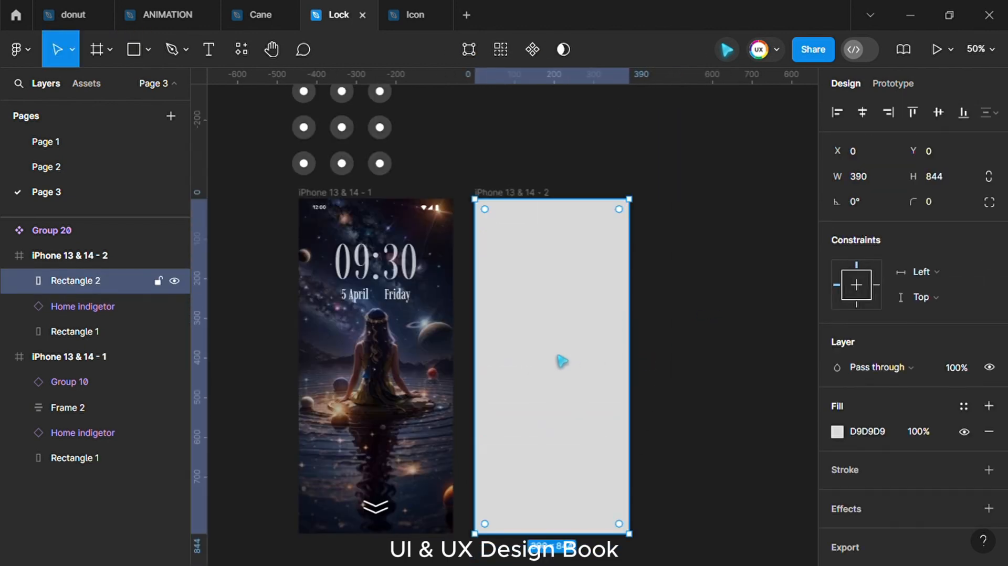
left_click_drag(560, 360, 670, 360)
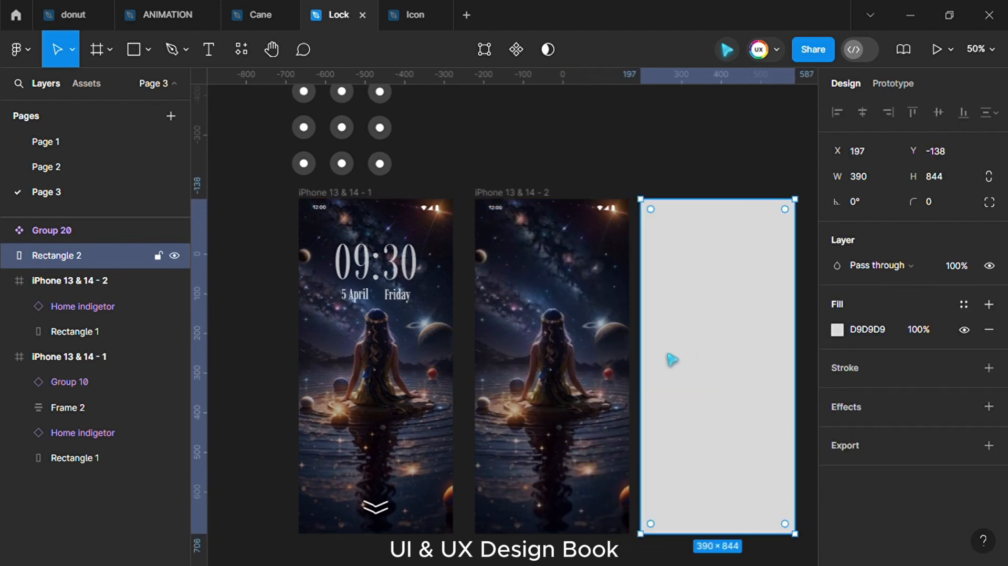
Step: Add a layer blur of about 20 to the duplicated phone frame
key("Tab")
scroll(967, 457, "down", 1)
scroll(967, 457, "down", 2)
left_click(989, 468)
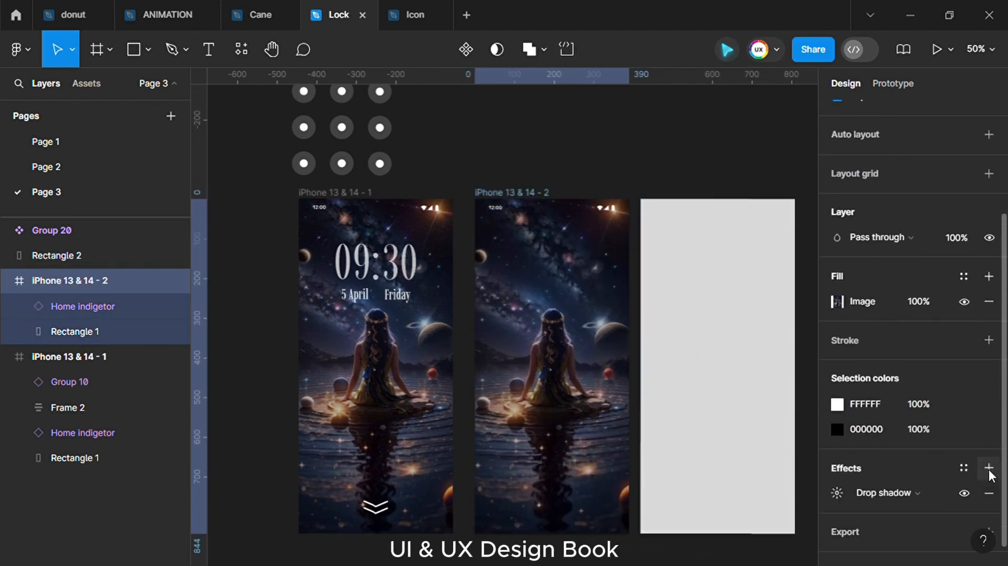
left_click(928, 492)
left_click(915, 516)
left_click(840, 495)
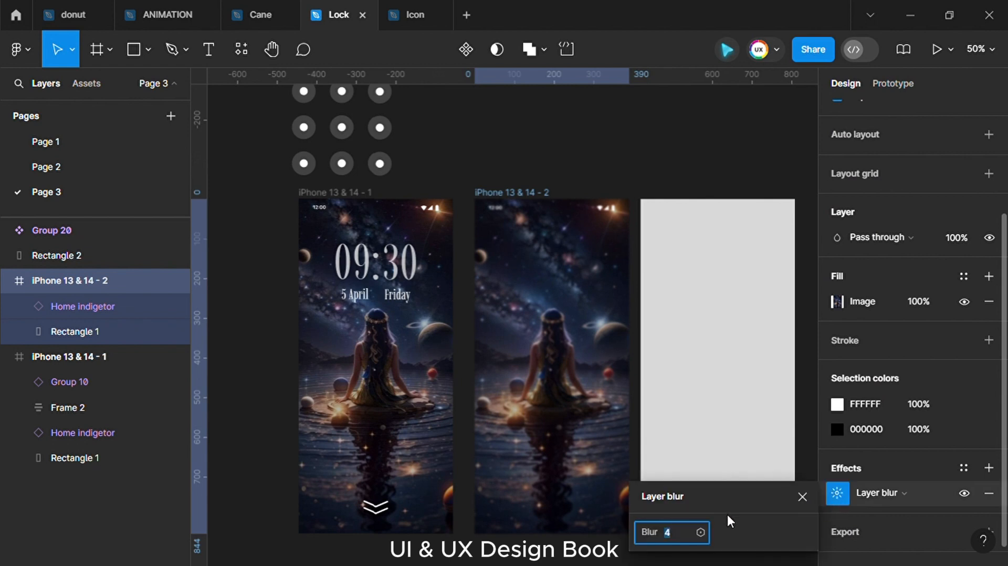
left_click_drag(669, 533, 874, 530)
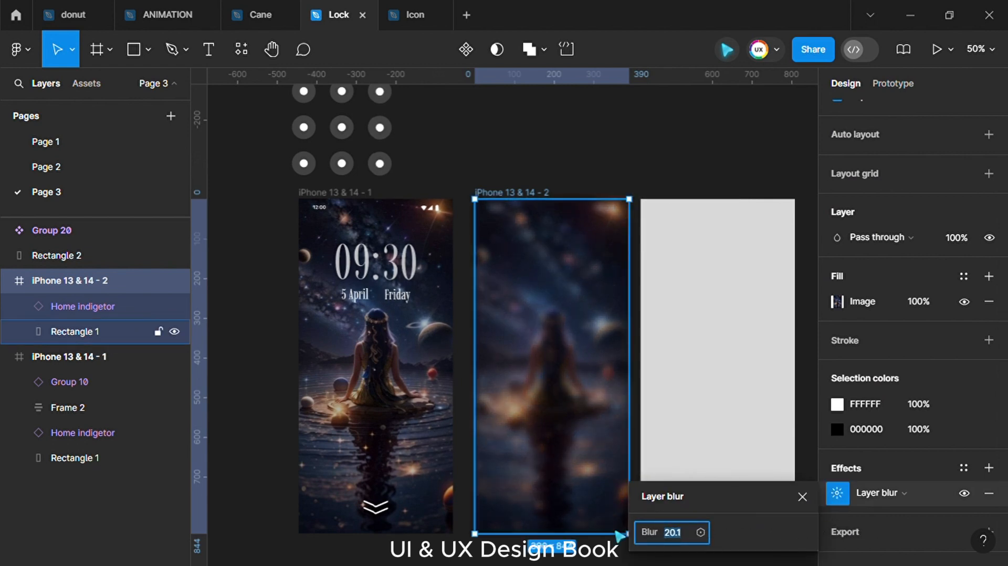
left_click(803, 496)
Step: Place the 390 × 844 rectangle over the blurred phone, keep it outside that frame in the layer order, and set its opacity to 0%
left_click(784, 386)
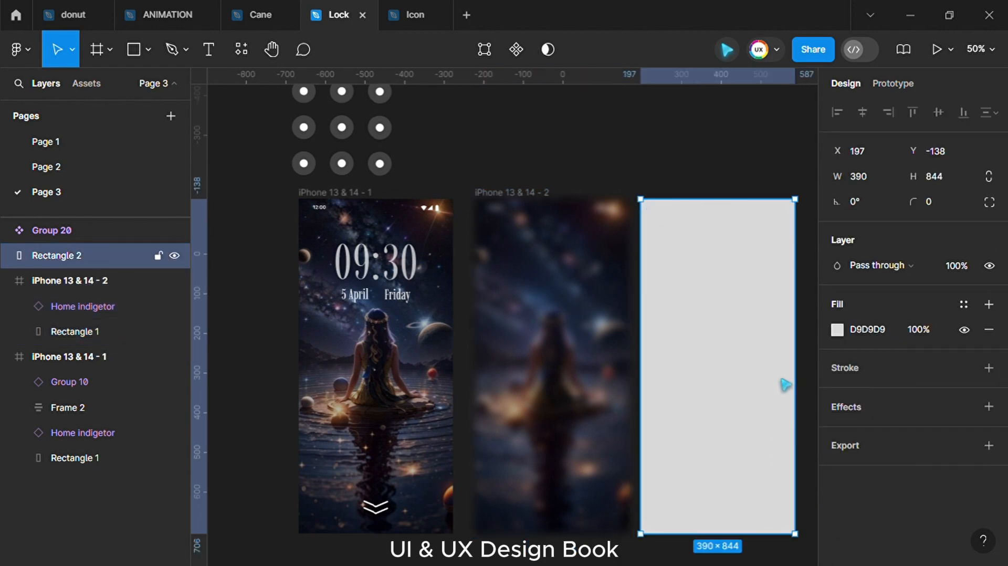
left_click_drag(786, 385, 619, 385)
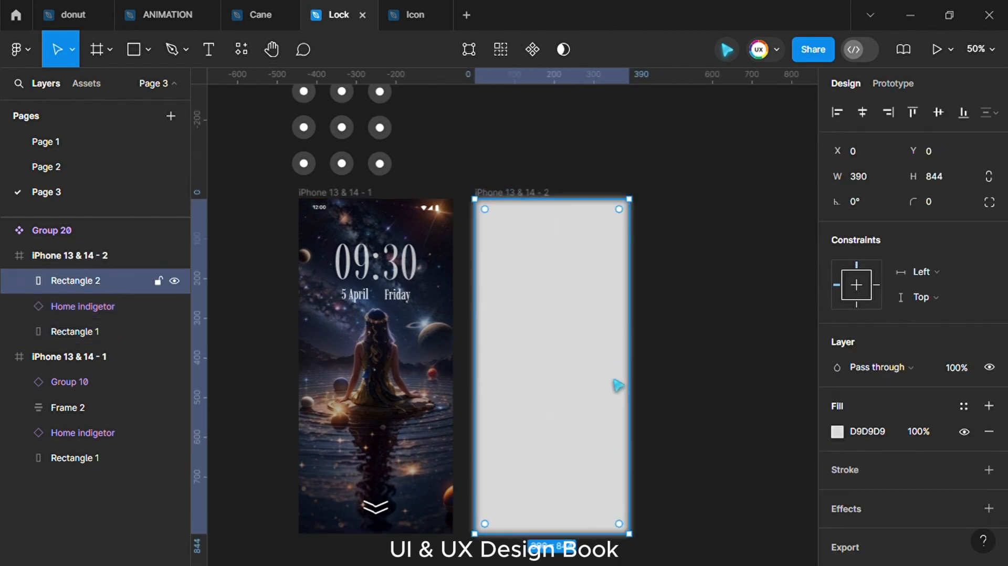
left_click_drag(92, 286, 79, 245)
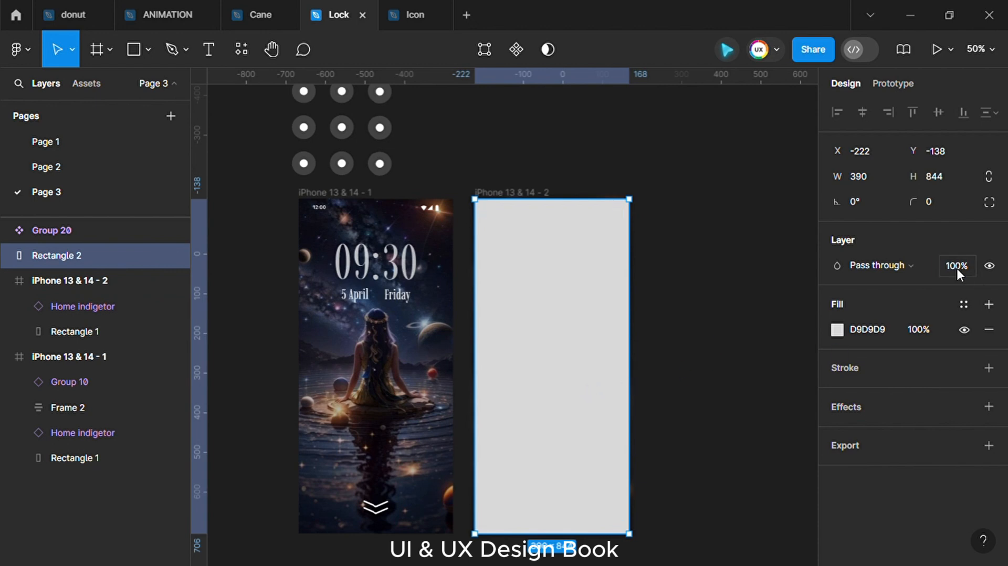
type("0")
left_click(694, 314)
Step: Move the dot grid component onto the lower part of the blurred phone, layered beneath the transparent rectangle, and centre it horizontally
left_click(372, 146)
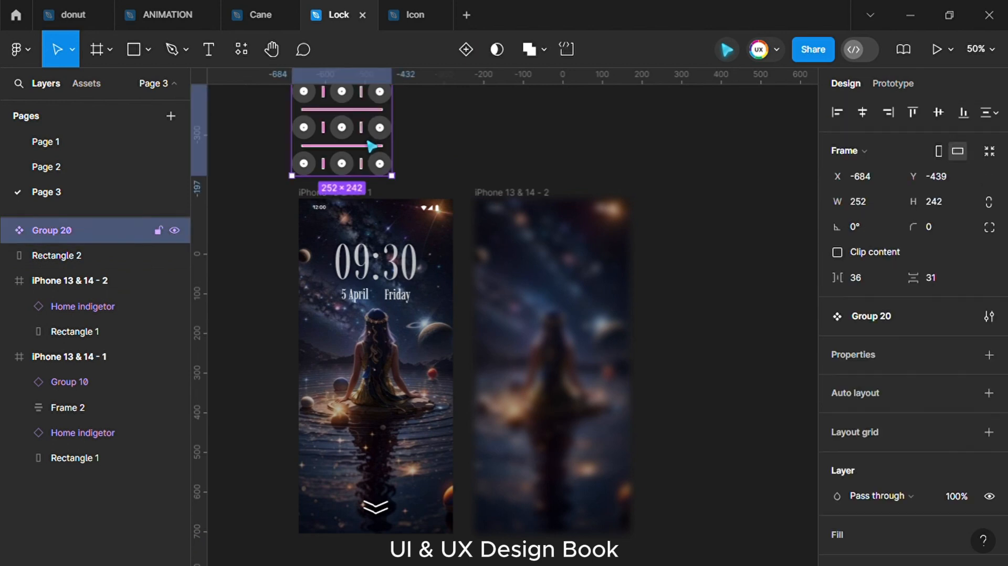
left_click_drag(363, 139, 574, 459)
left_click_drag(95, 283, 81, 235)
left_click(83, 232, "shift")
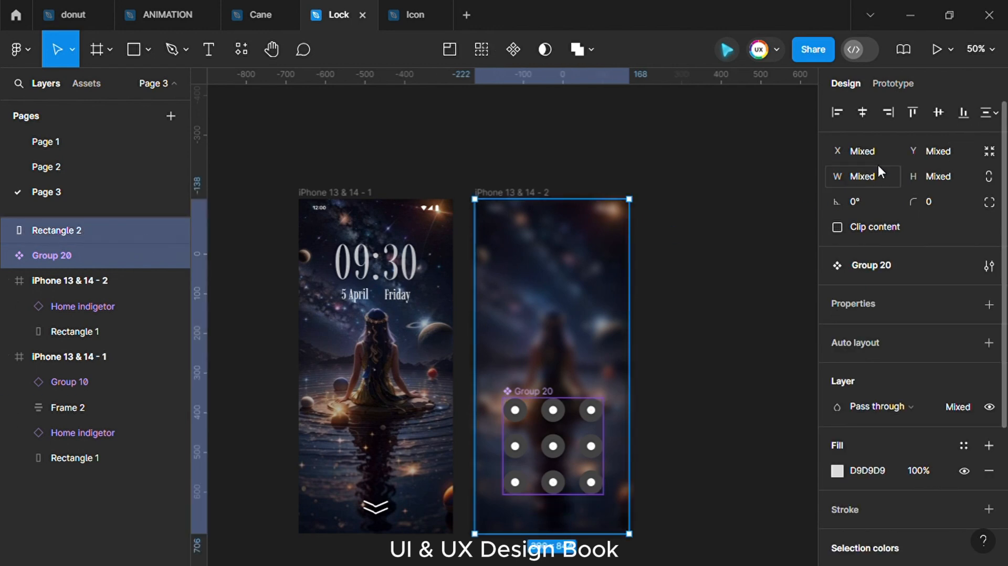
left_click(863, 113)
left_click(768, 318)
Step: Wrap the blurred phone frame, dot grid and transparent rectangle in one frame and place a duplicate of it beside the original
scroll(768, 317, "down", 5)
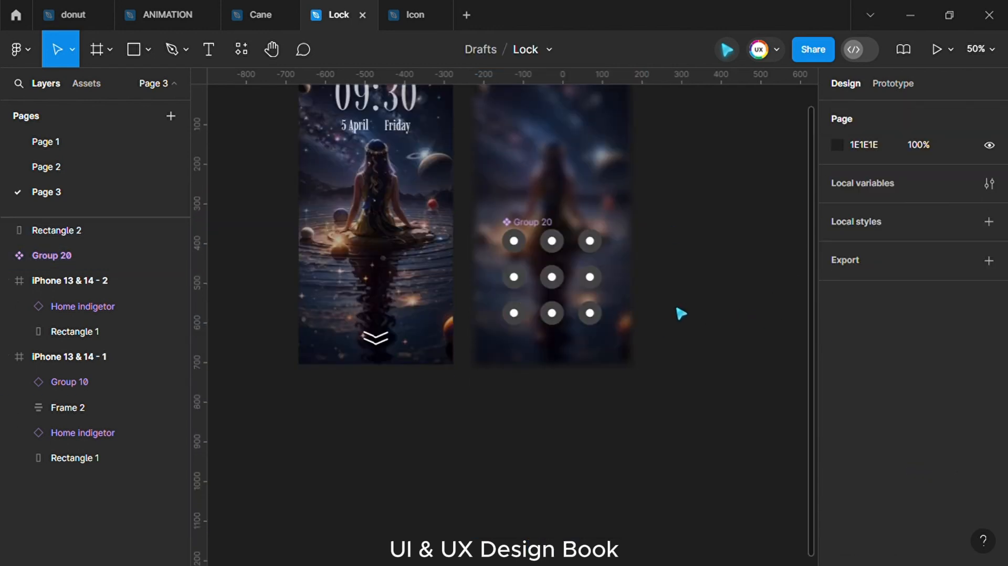
scroll(607, 180, "up", 2)
scroll(607, 179, "right", 3)
right_click(377, 190)
left_click(685, 287)
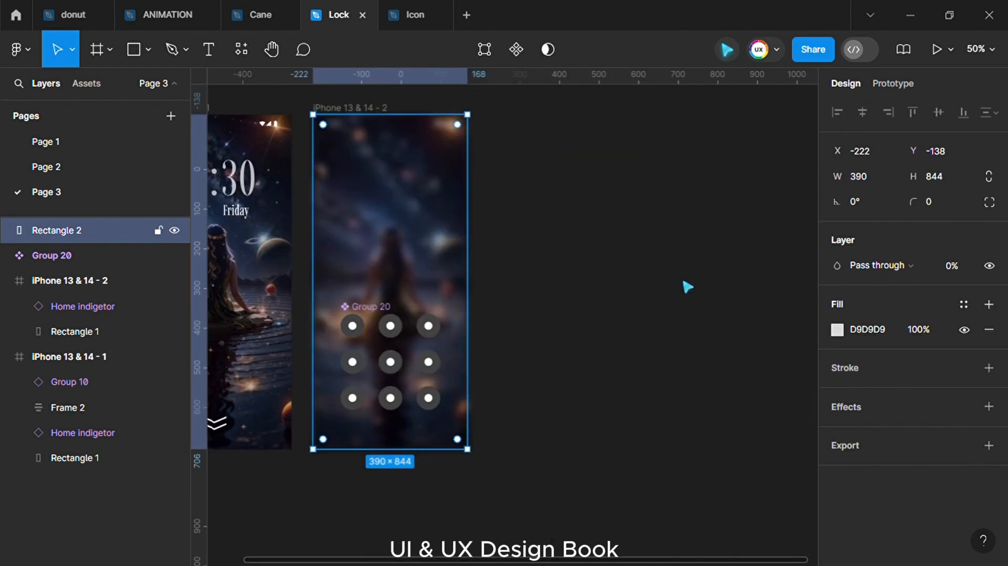
left_click_drag(301, 104, 524, 506)
right_click(421, 235)
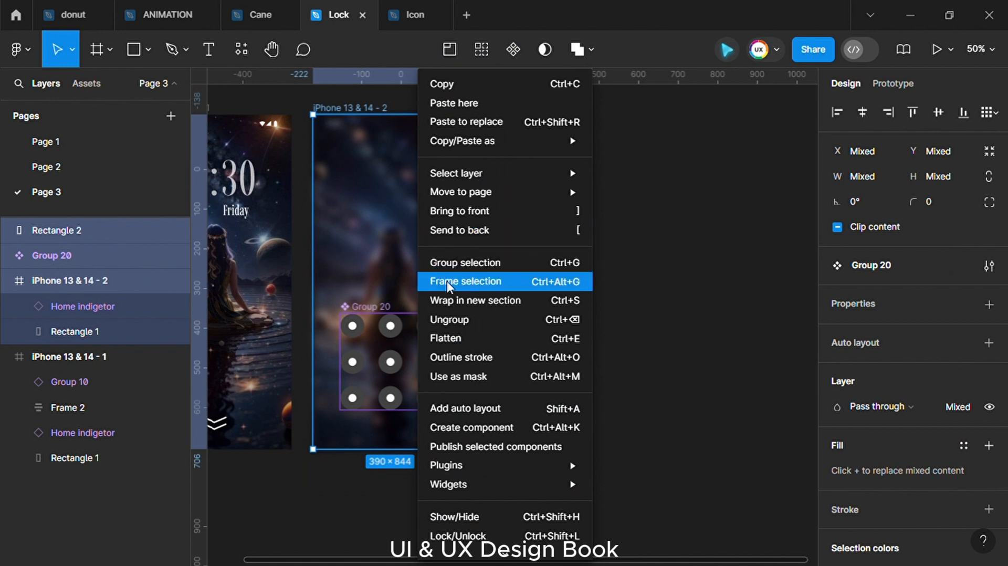
left_click(467, 282)
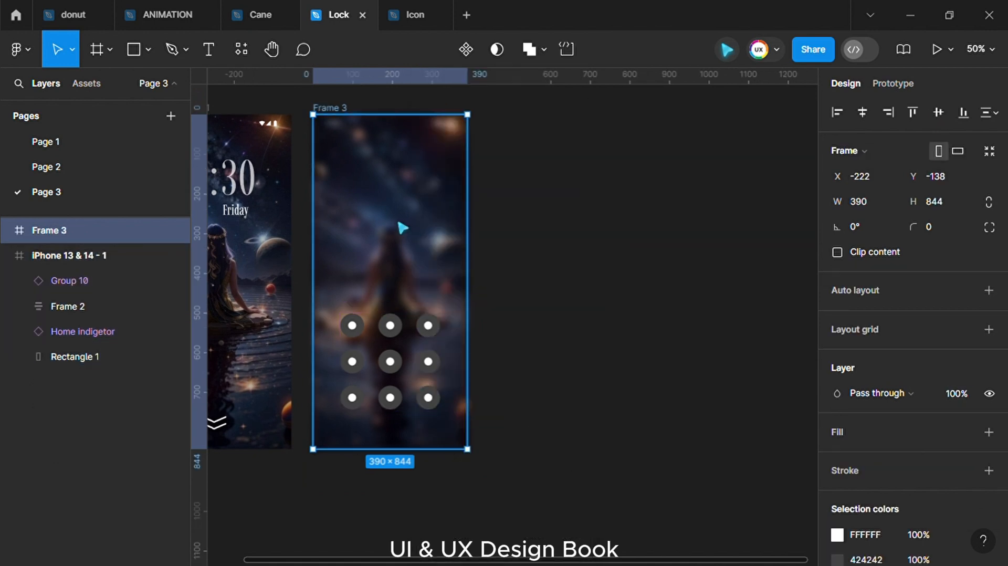
left_click_drag(397, 227, 562, 220)
left_click(704, 224)
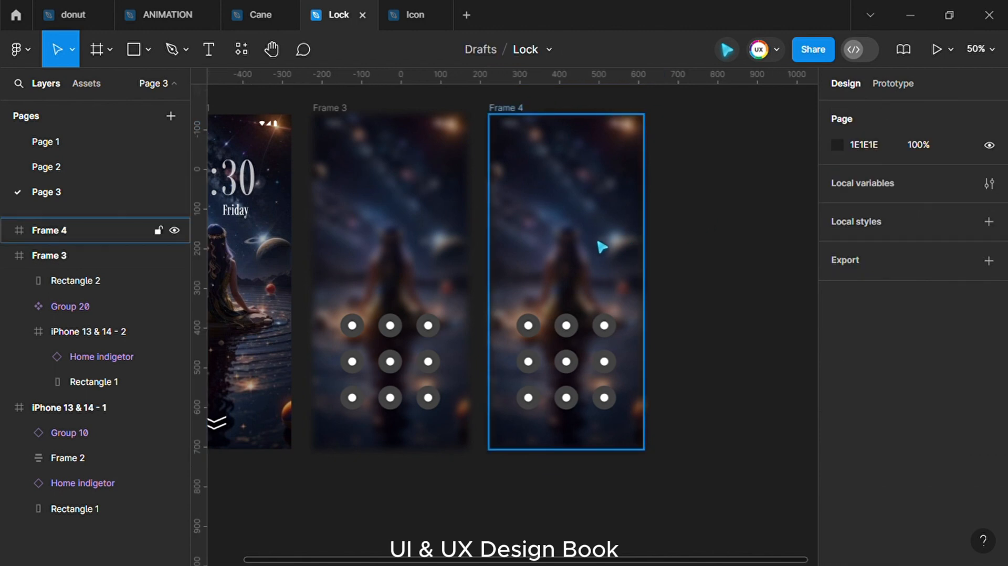
Step: Draw a rectangle about 169 × 19 above the dots of the duplicated screen and move it out of the frame to the top layer level
scroll(602, 247, "up", 5)
scroll(598, 245, "down", 5)
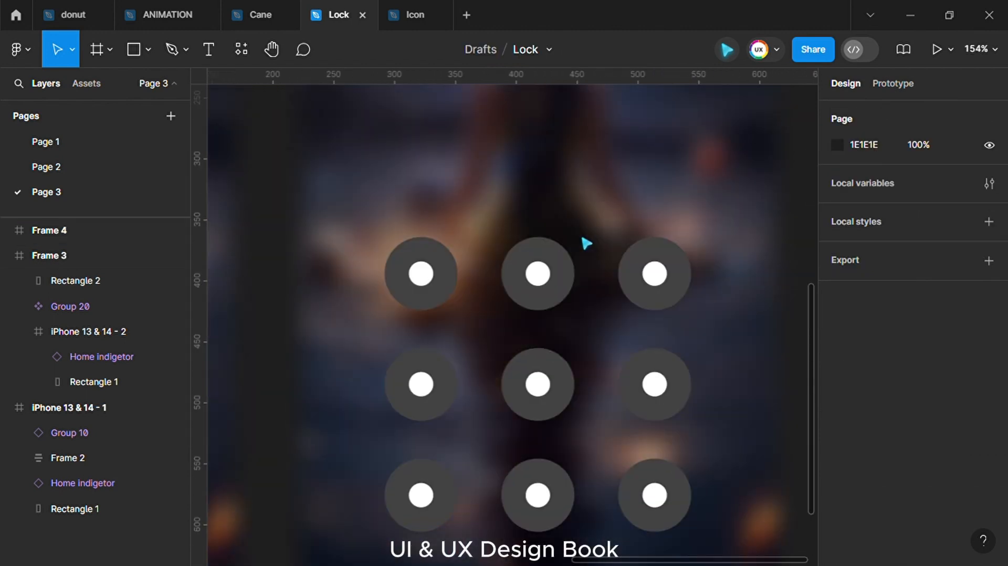
left_click(134, 51)
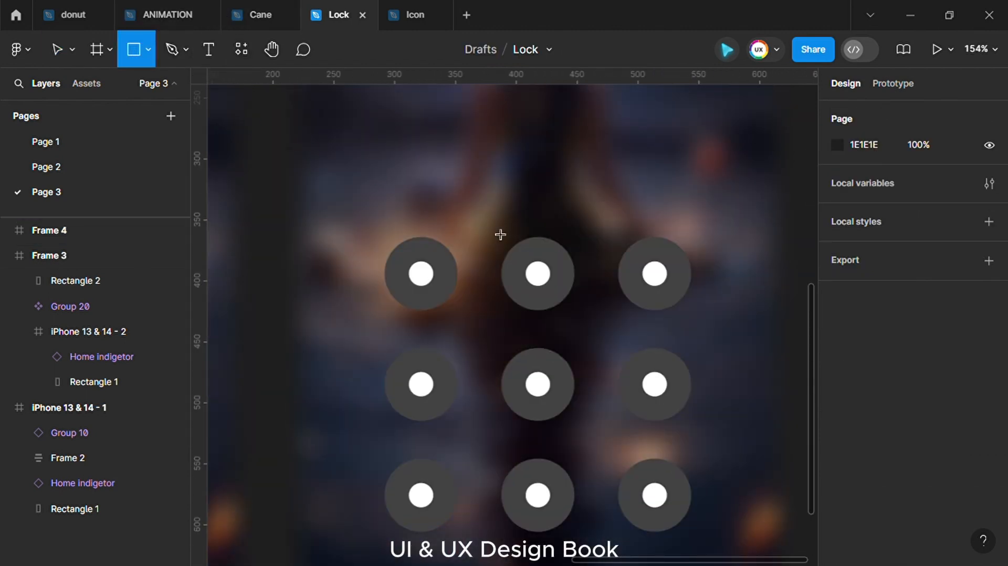
mouse_move(399, 162)
left_mouse_down()
mouse_move(469, 181)
mouse_move(605, 185)
left_mouse_up()
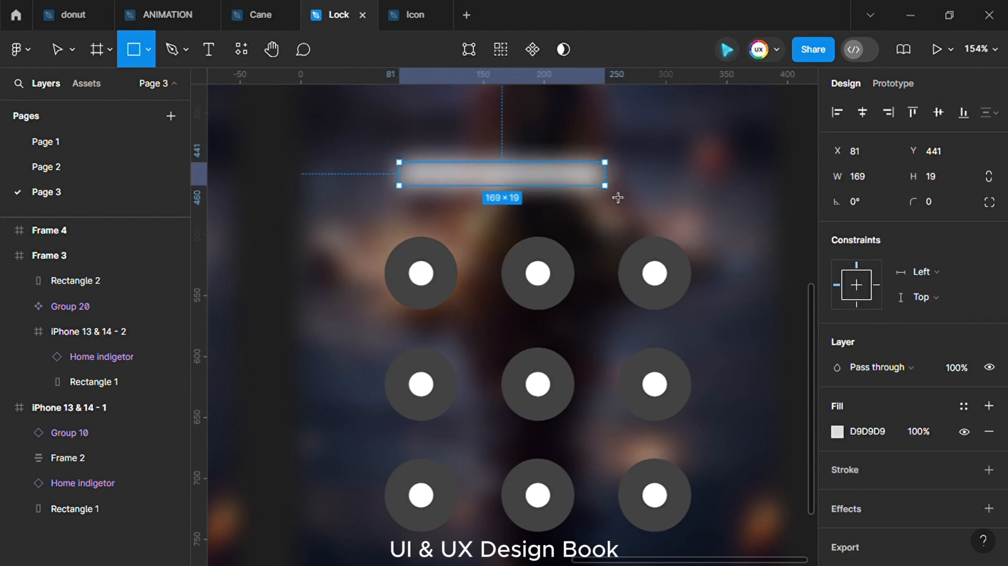
left_click_drag(71, 328, 87, 213)
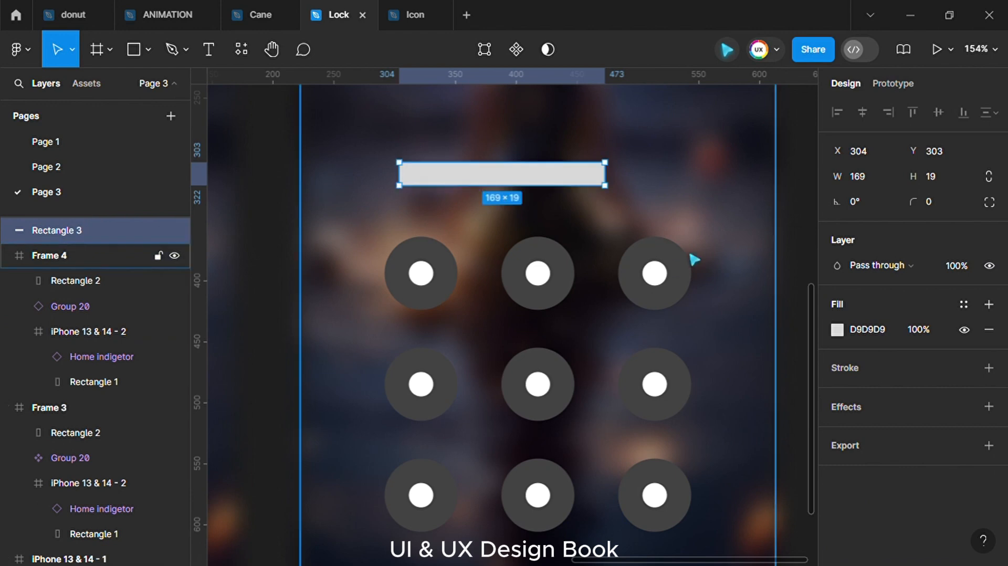
Step: Set the small rectangle's height to 20 and its corner radius to 100
left_click(932, 181)
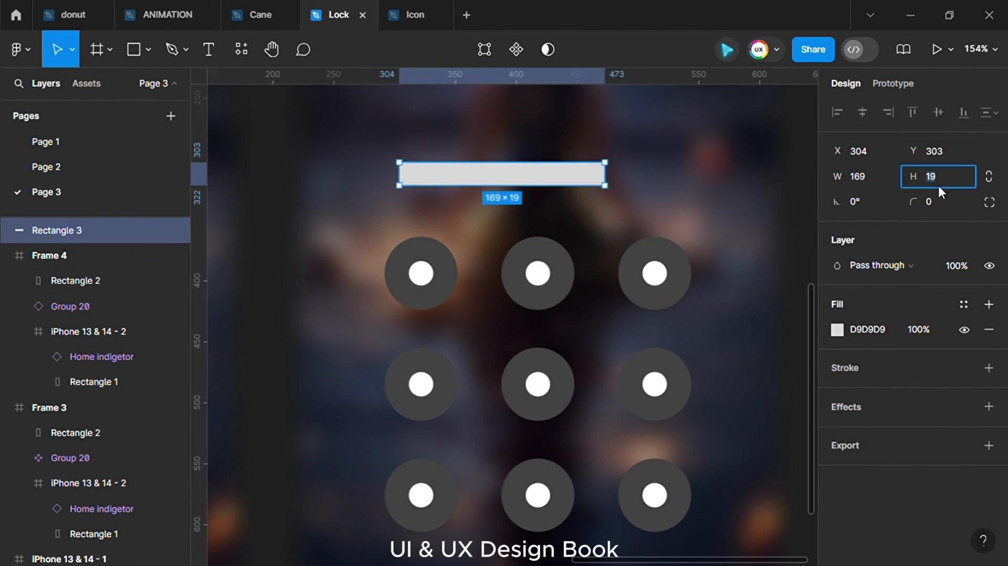
type("20")
left_click(933, 201)
type("100")
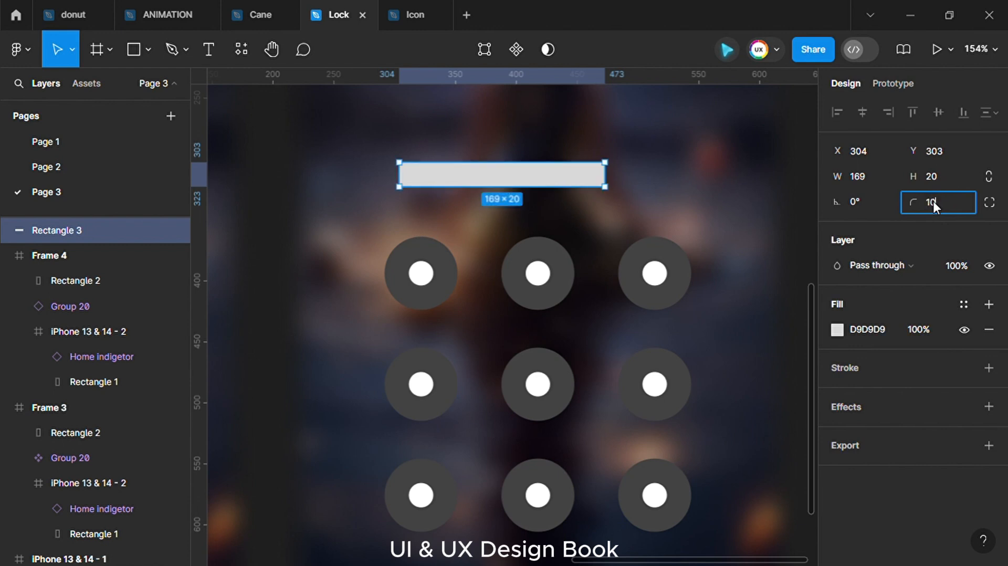
left_click(608, 155)
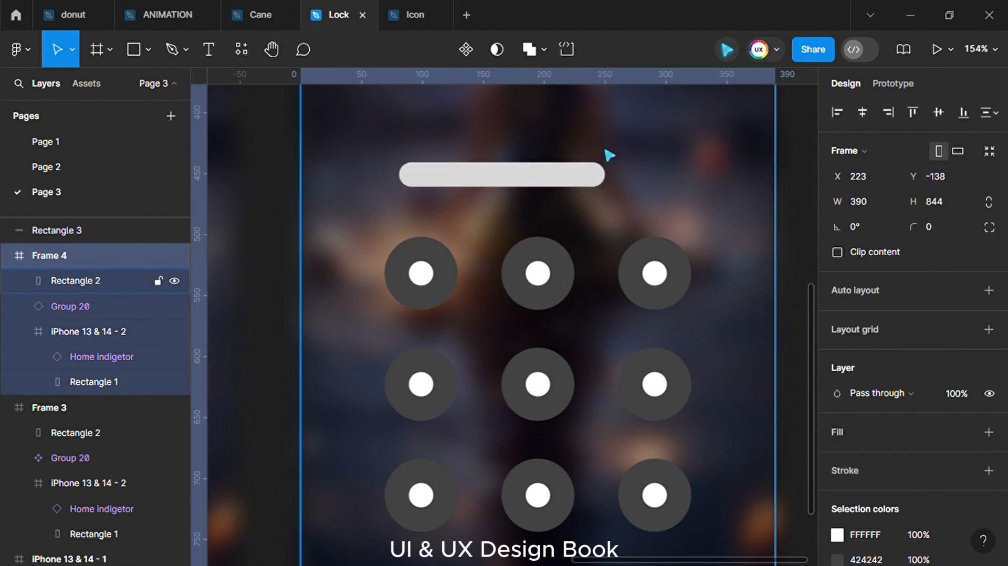
Step: Move the rounded bar onto the top dot row and shorten it to about 117 wide, spanning the first two dots
left_click_drag(484, 188, 506, 317)
left_click_drag(620, 314, 547, 315)
left_click(527, 270)
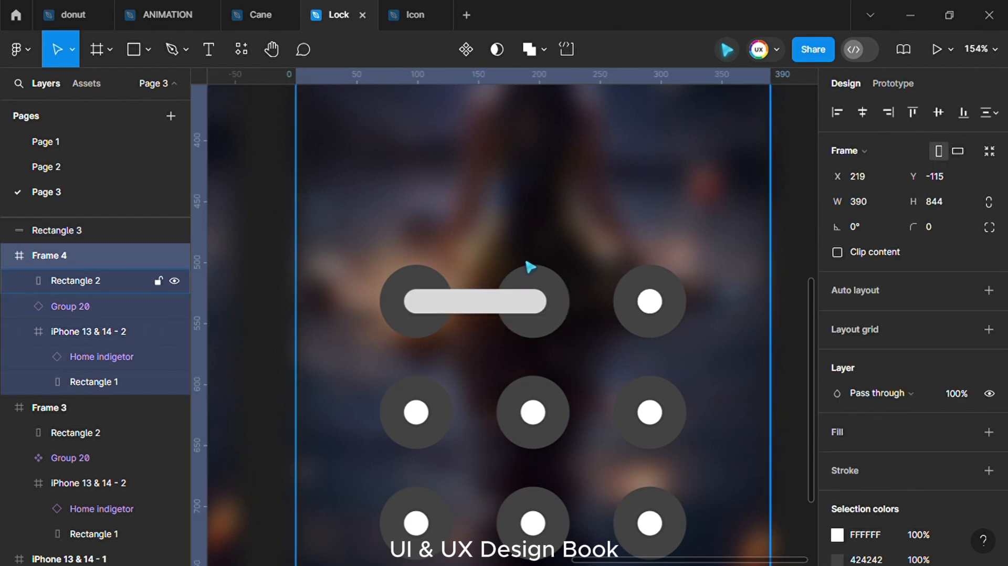
Step: Move Frame 4 back into line with the neighbouring phone frames
scroll(532, 223, "down", 5)
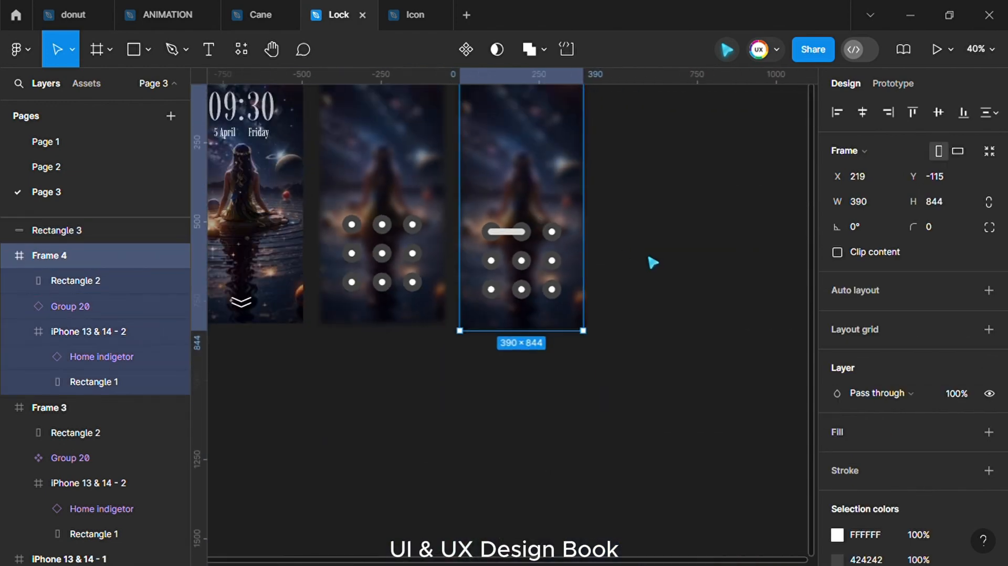
left_click(654, 259)
left_click_drag(476, 234, 623, 531)
left_click_drag(550, 367, 547, 353)
left_click(666, 376)
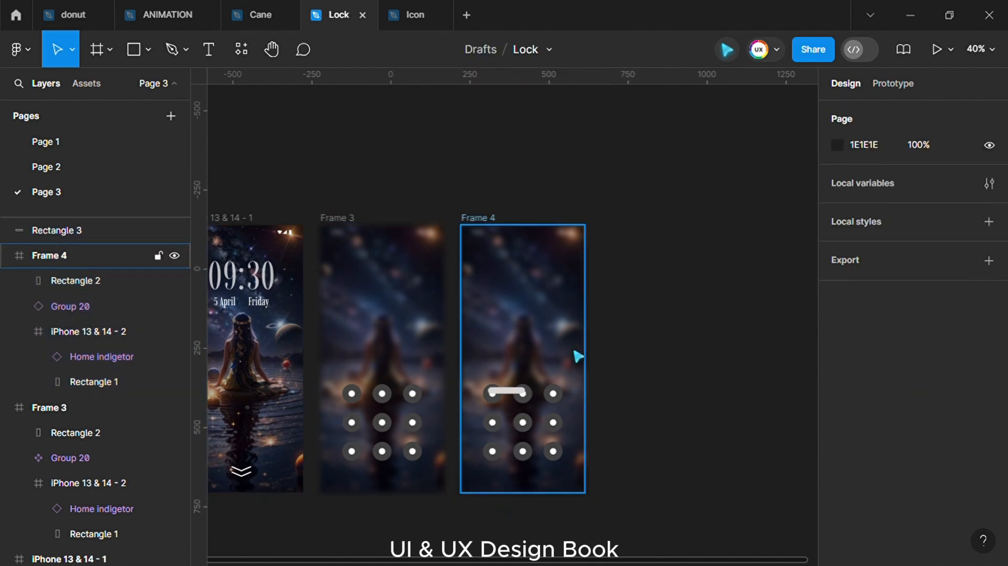
Step: Realign the rounded bar over the centres of the first two dots in Frame 4's top row
scroll(573, 345, "up", 6)
scroll(522, 298, "down", 5)
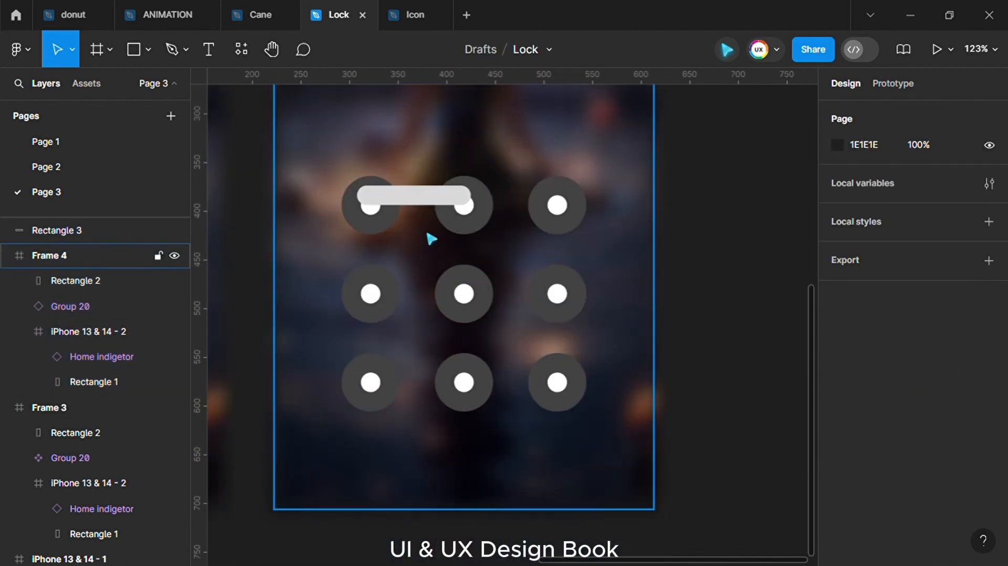
left_click(433, 209)
left_click(433, 208)
left_click_drag(429, 208, 437, 219)
left_click(773, 241)
Step: Nest the rounded bar inside Frame 4 in the layer order and place a duplicate of that frame beside it
key("shift+1")
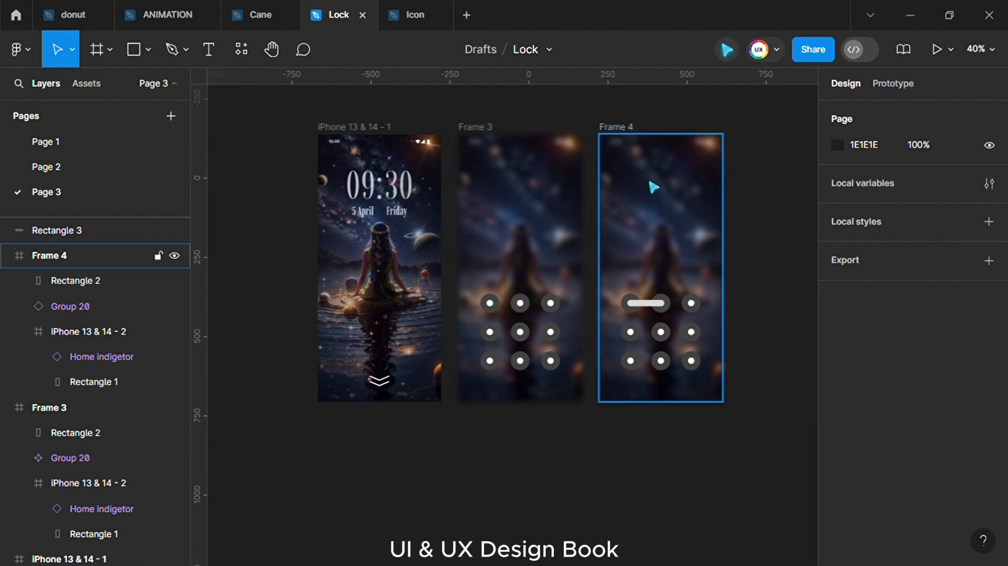
left_click(649, 182)
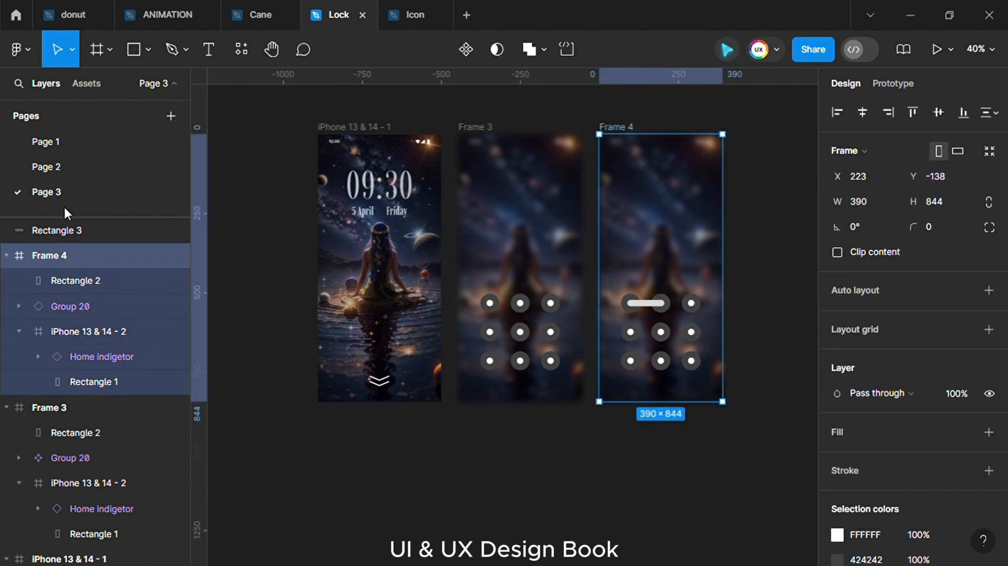
left_click_drag(58, 231, 71, 262)
left_click(281, 214)
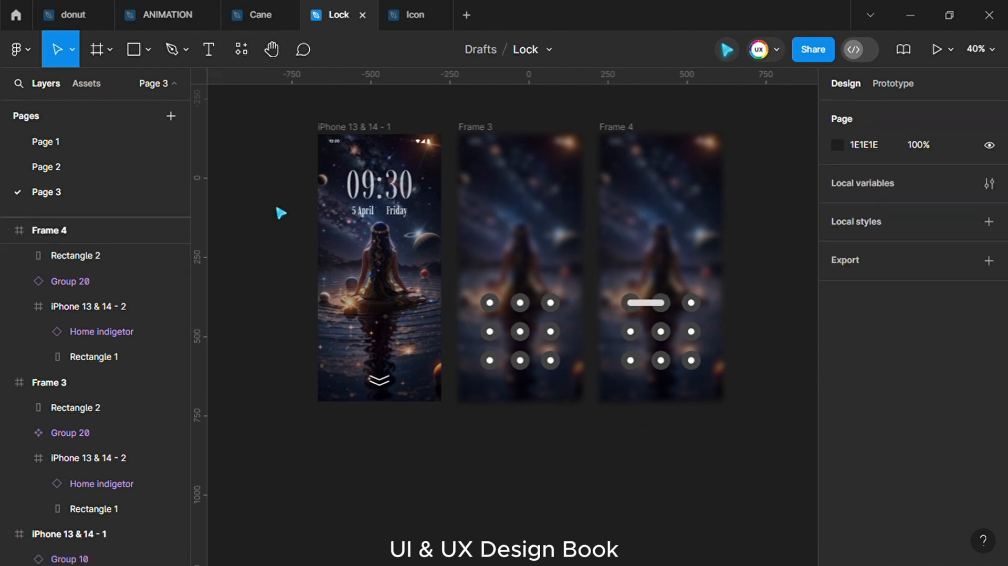
left_click_drag(691, 209, 817, 206, "alt")
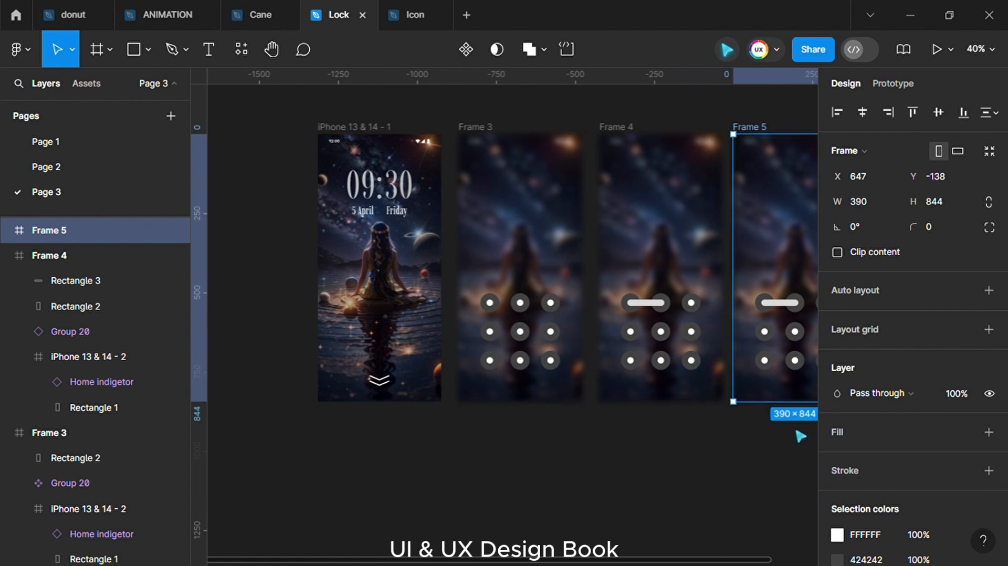
left_click(804, 438)
Step: Duplicate the rounded bar in Frame 5 horizontally to X 185, connecting the second and third dots of the top row
scroll(809, 444, "right", 8)
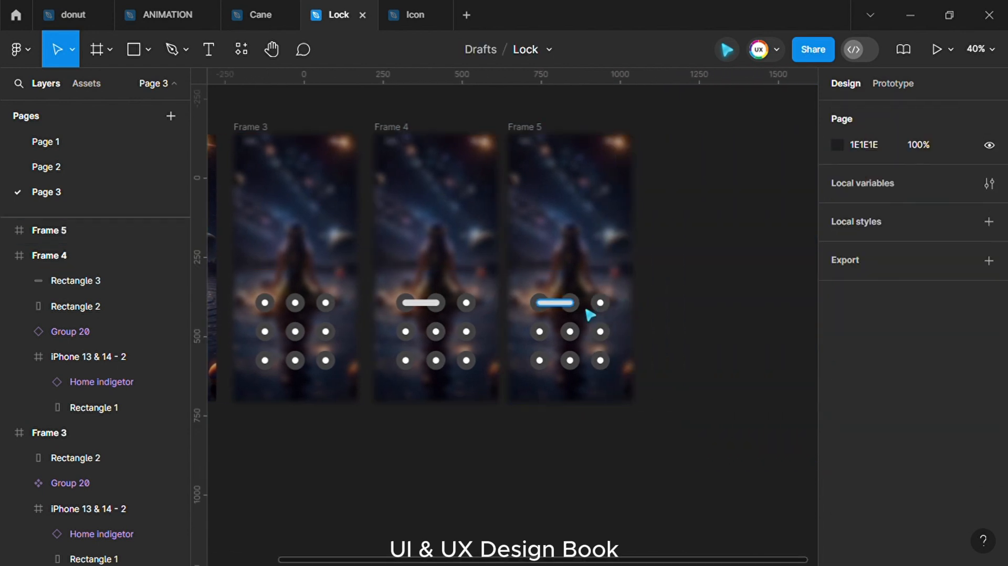
scroll(588, 294, "up", 5)
left_click(561, 362)
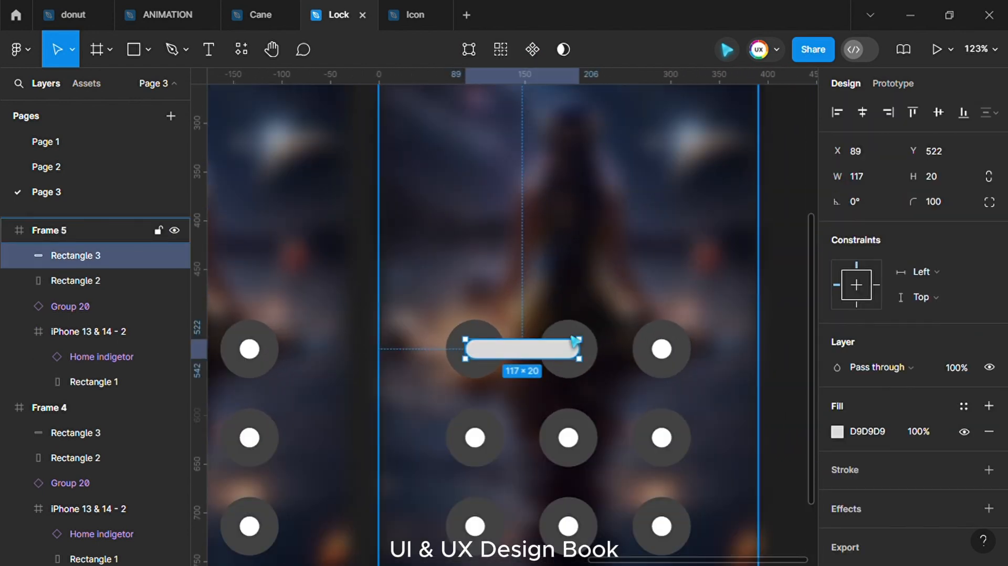
left_click_drag(561, 363, 644, 364, "alt")
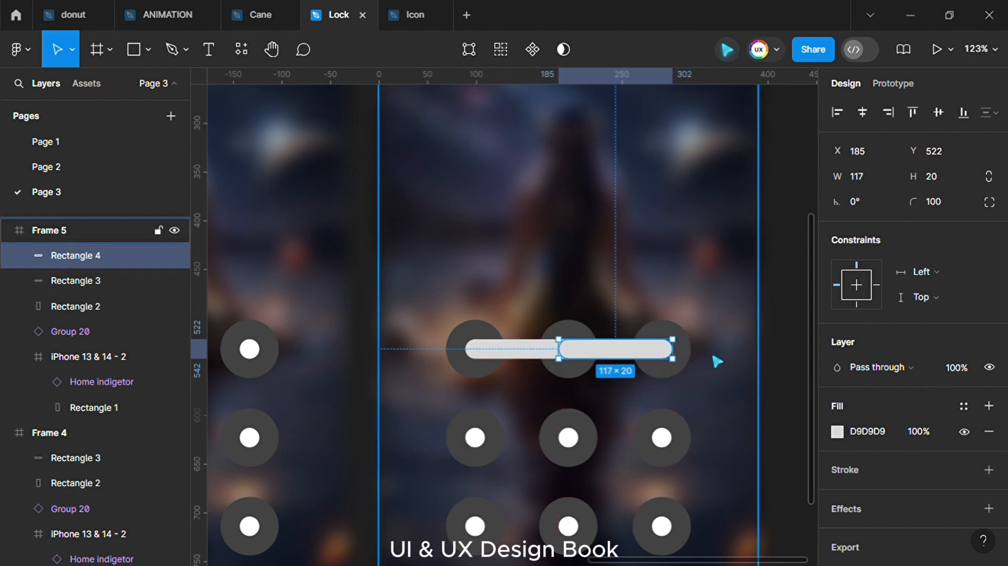
key("Escape")
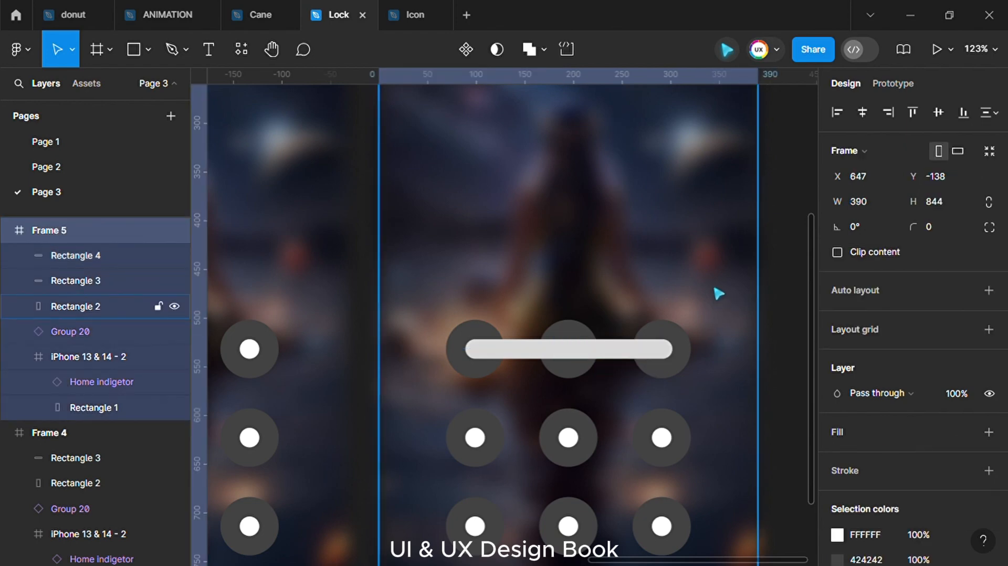
Step: Duplicate Frame 5 with its two connecting bars beside the original
scroll(692, 292, "down", 5)
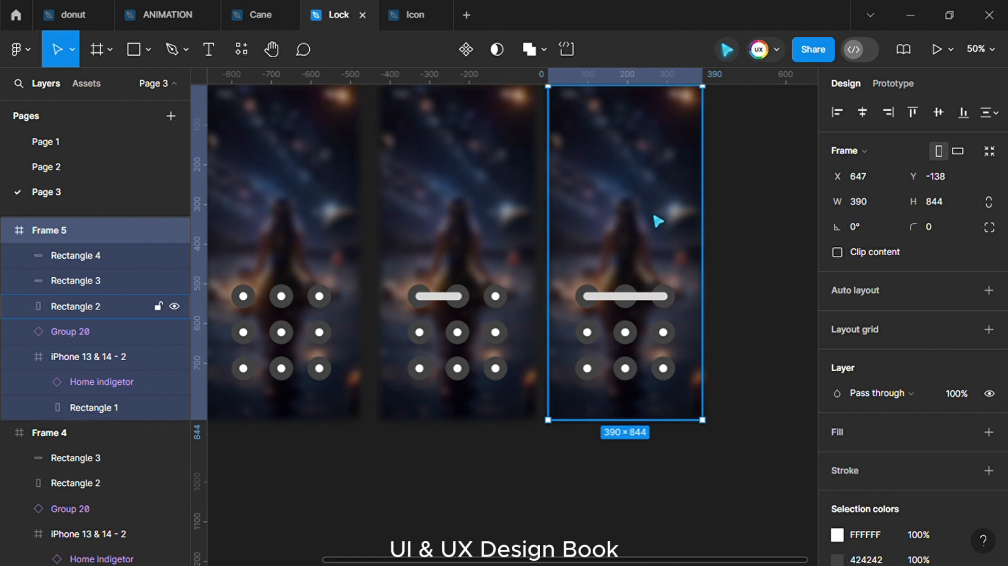
left_click_drag(656, 223, 805, 218)
left_click(763, 496)
scroll(766, 494, "right", 5)
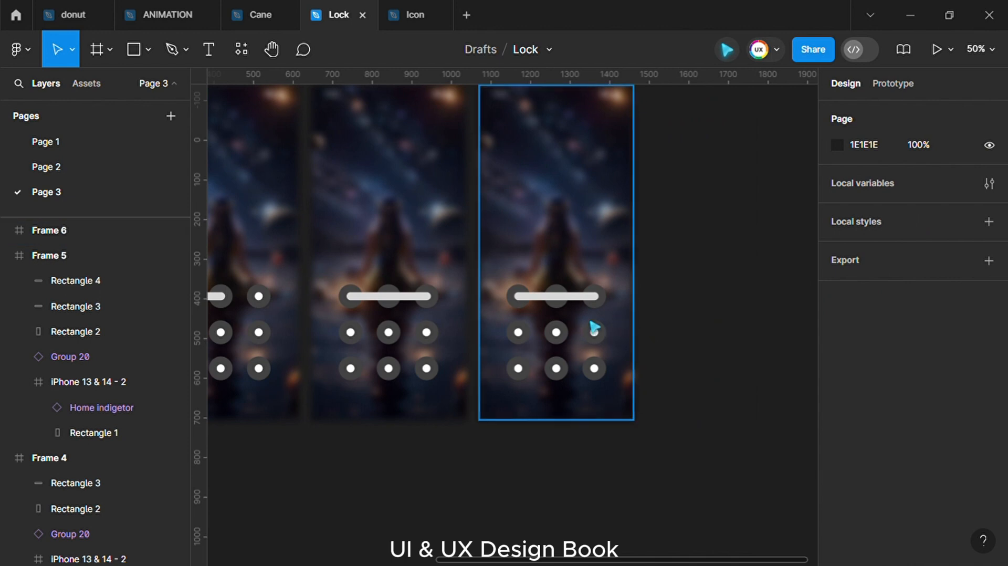
scroll(592, 326, "up", 5)
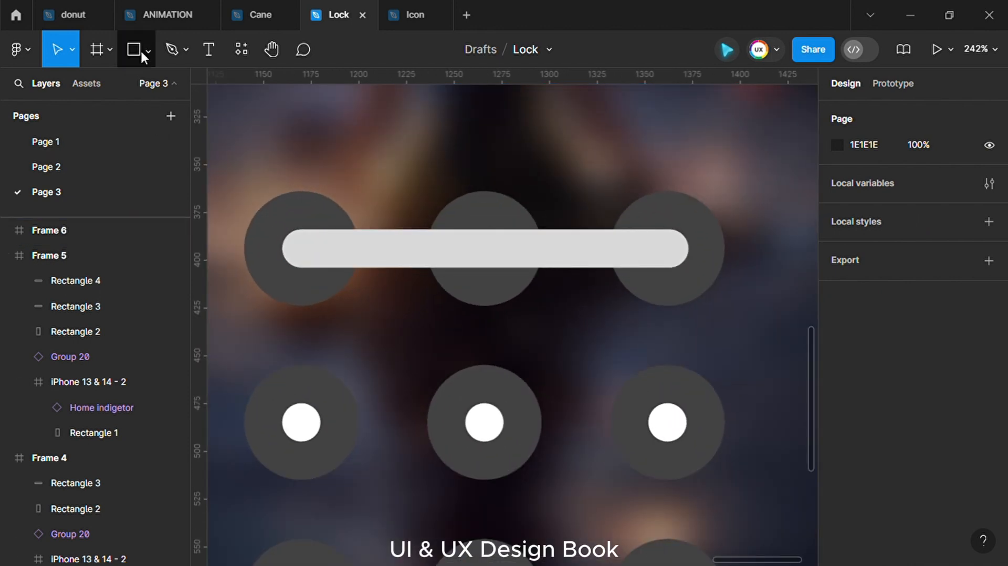
Step: Draw a rectangle about 121 × 14 above the top dot row in Frame 6 and move it to the top of that frame's layers
left_click(140, 50)
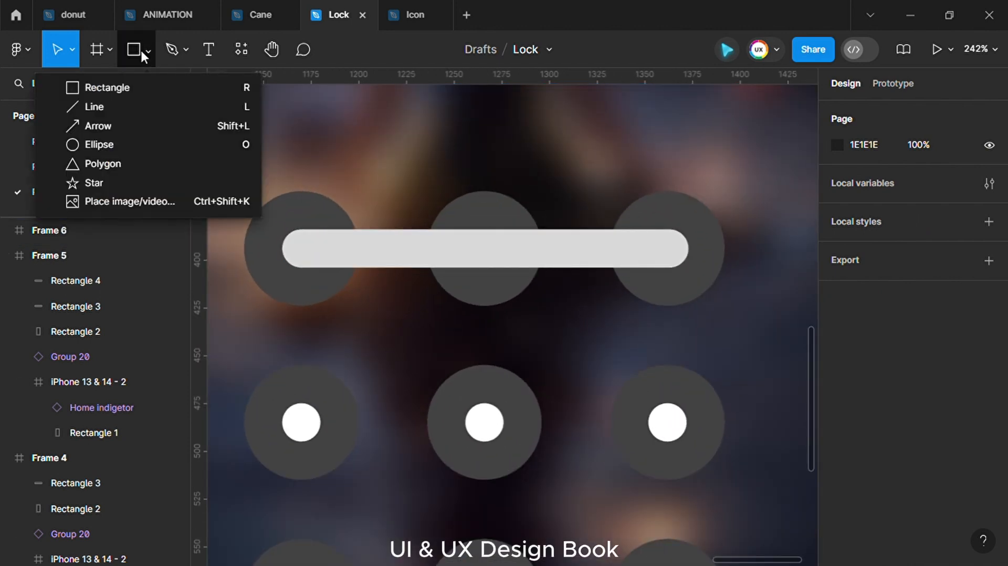
left_click(137, 87)
left_click_drag(434, 156, 666, 182)
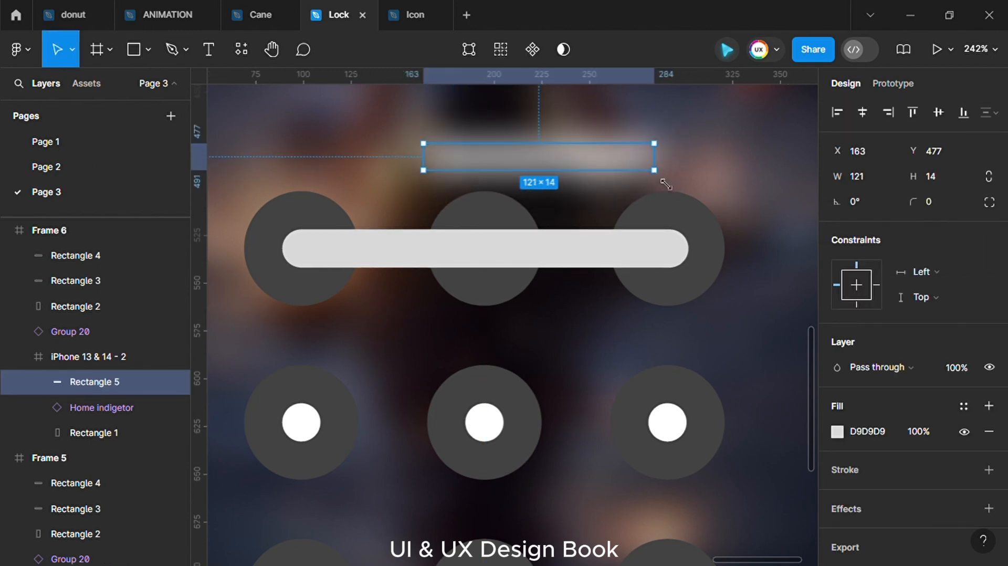
left_click_drag(96, 383, 100, 244)
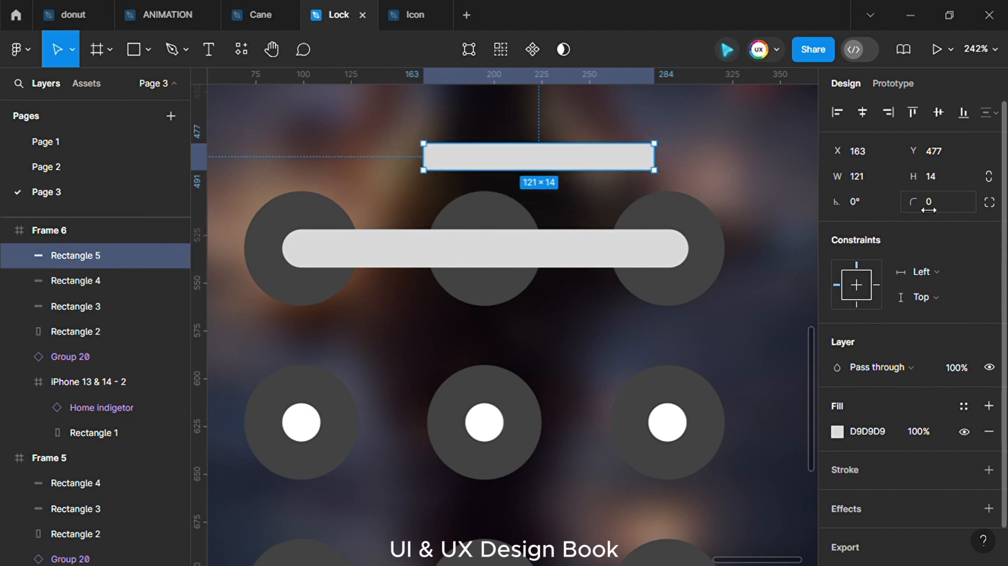
Step: Give the new rectangle in Frame 6 a corner radius of 100 and a height of 20
type("100")
left_click(940, 169)
type("20")
key("Return")
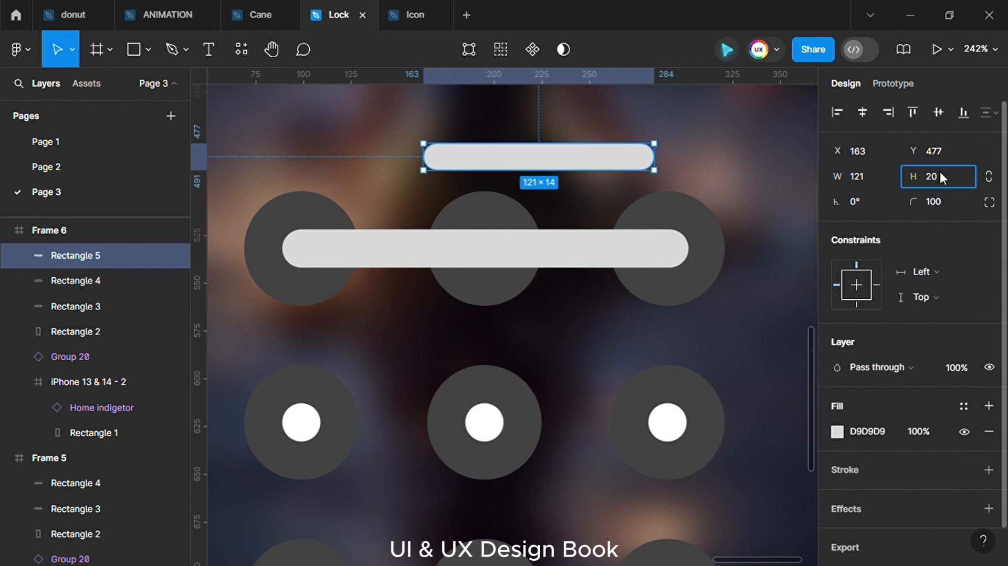
left_click(709, 167)
left_click(576, 173)
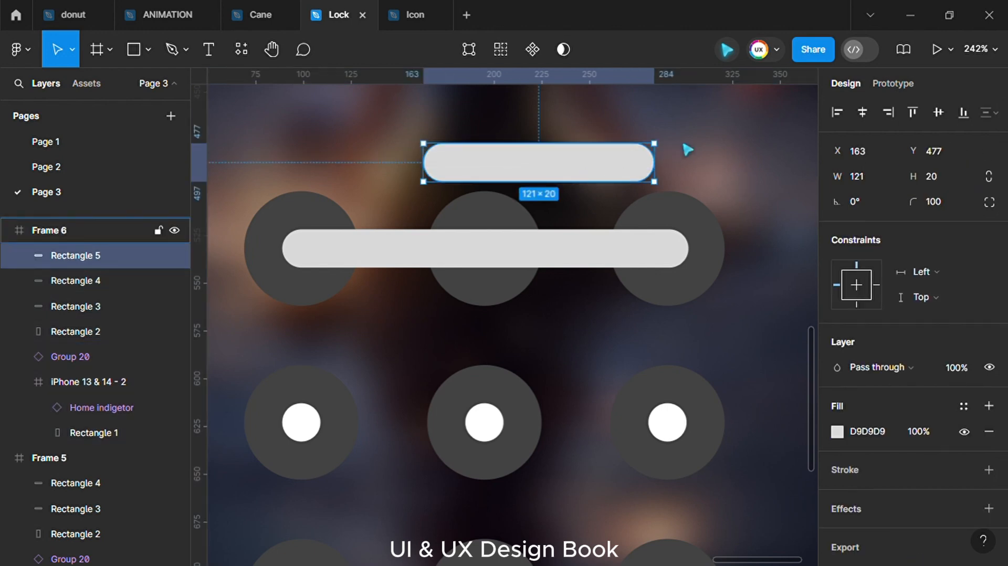
Step: Set the new rounded bar's width to 117 to match the existing connecting bars
left_click(624, 258)
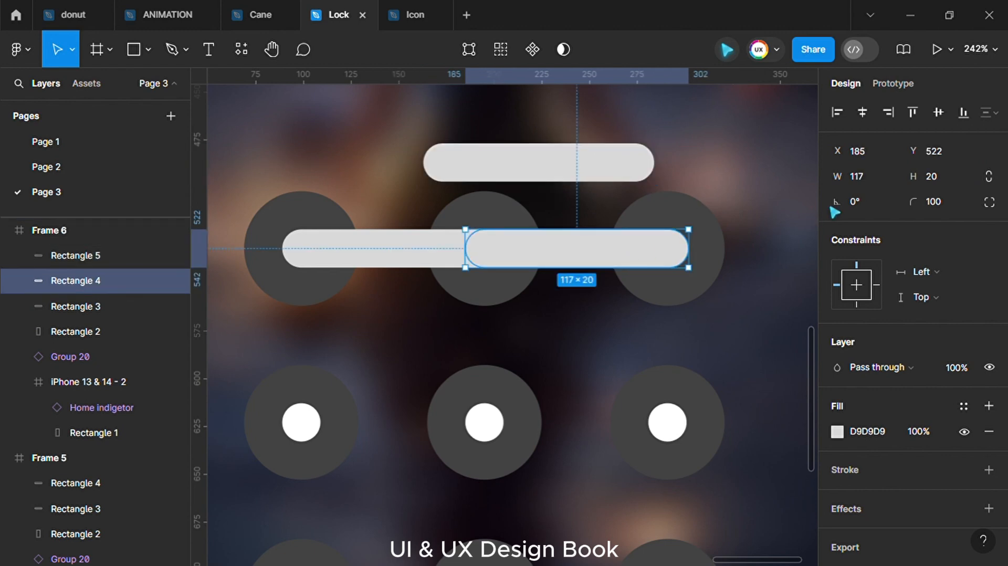
left_click(592, 180)
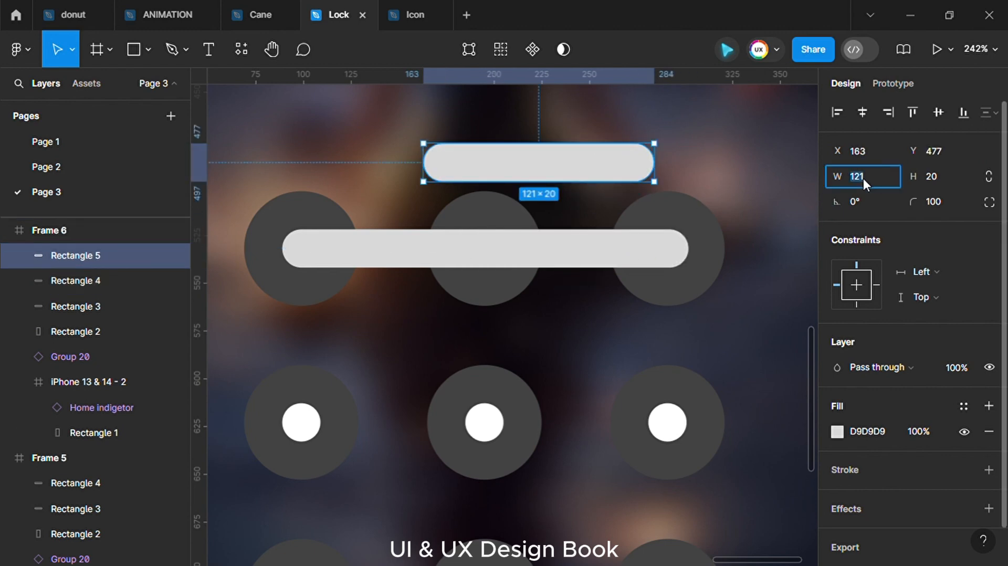
left_click(745, 182)
left_click(604, 175)
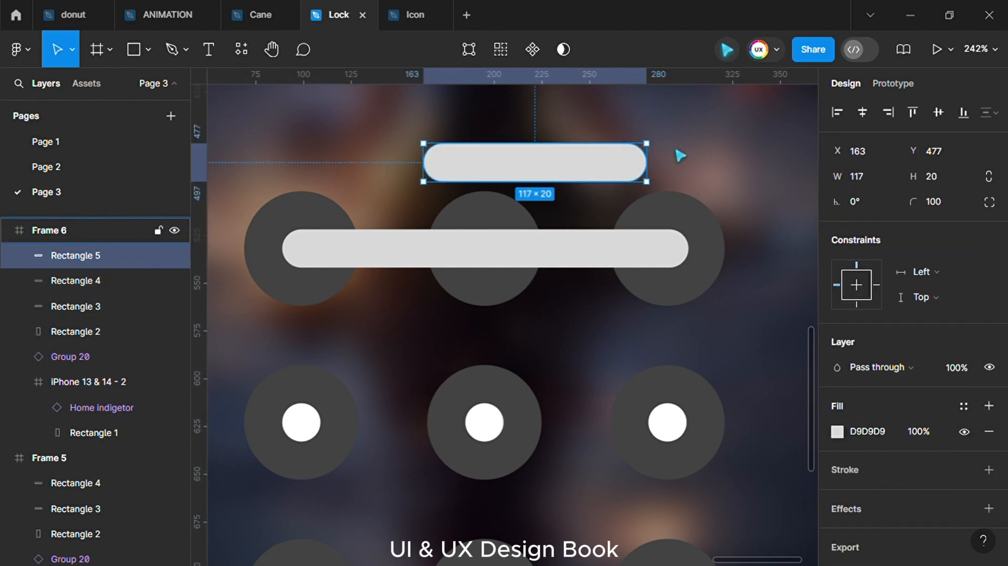
Step: Rotate the new bar 90° and position it to connect the third dots of the top and middle rows in Frame 6
left_click(854, 202)
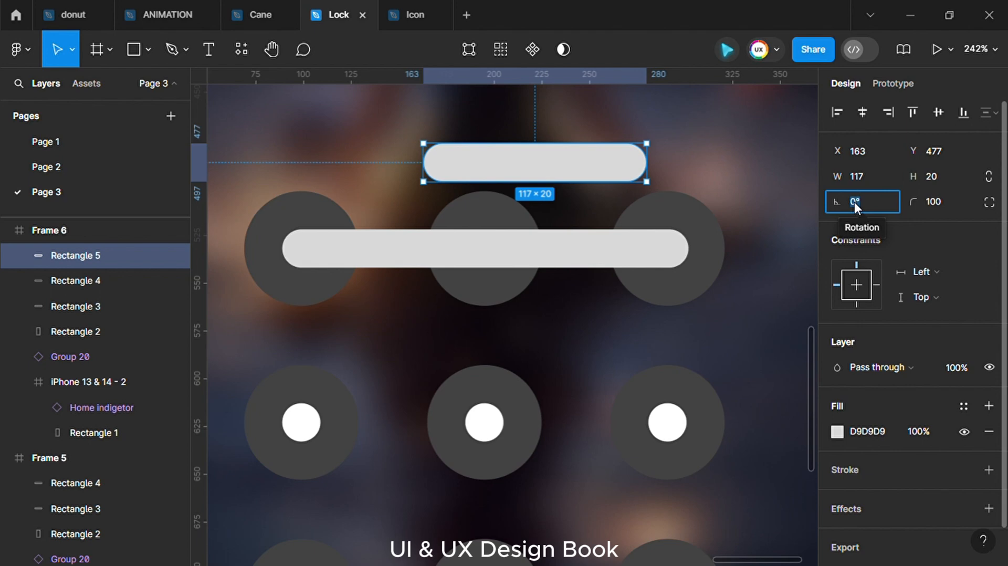
type("90")
left_click(610, 223)
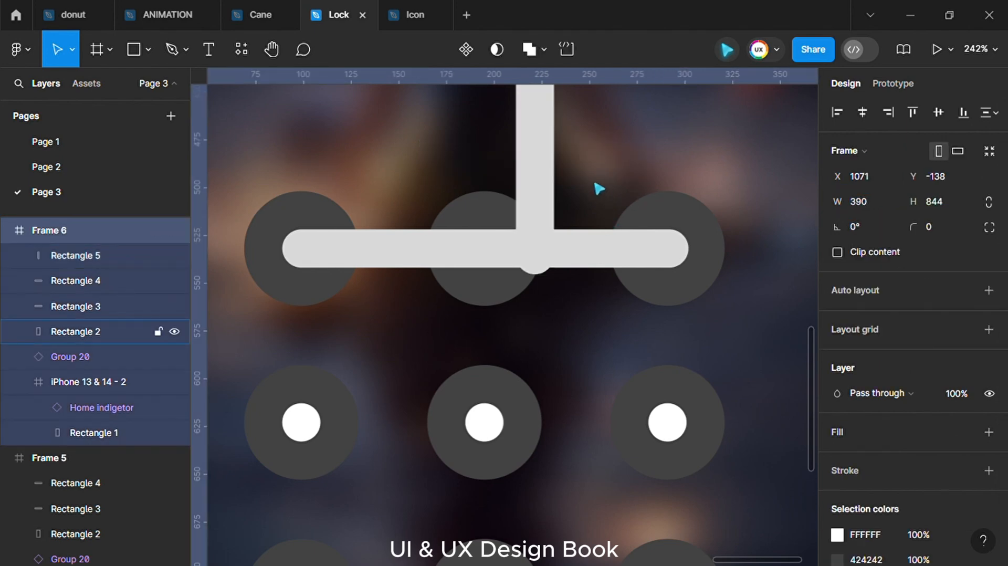
scroll(601, 187, "up", 2)
scroll(601, 187, "left", 1)
left_click(580, 231)
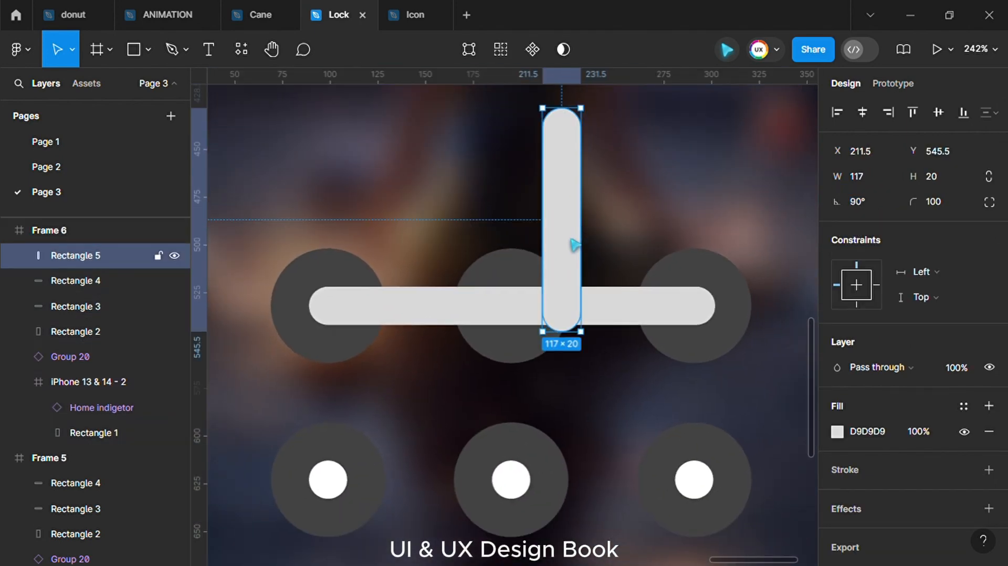
left_click_drag(575, 242, 704, 425)
left_click(781, 367)
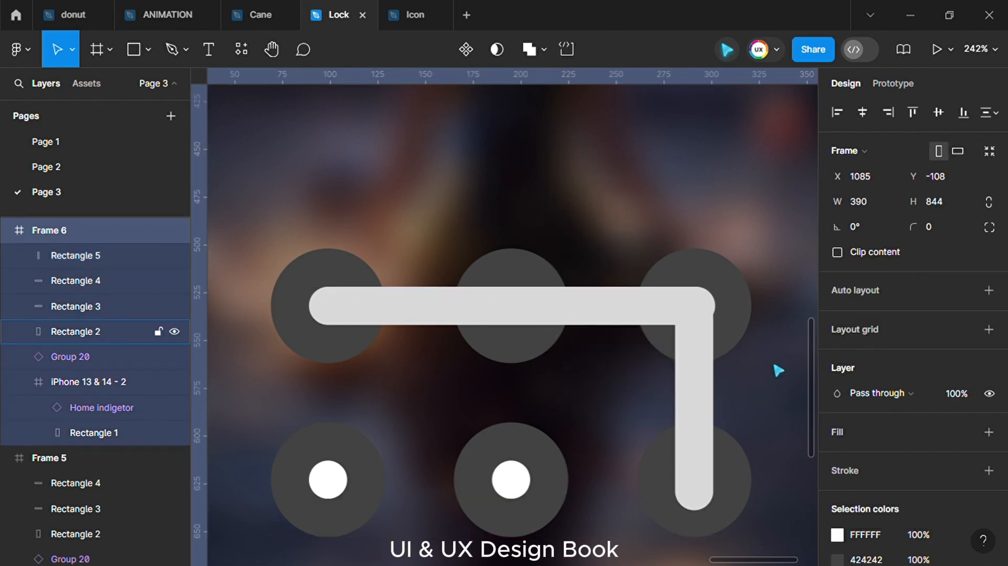
Step: Move Frame 6 to X 1071, Y -138 to align it with the row of lock screen frames
scroll(779, 371, "down", 10)
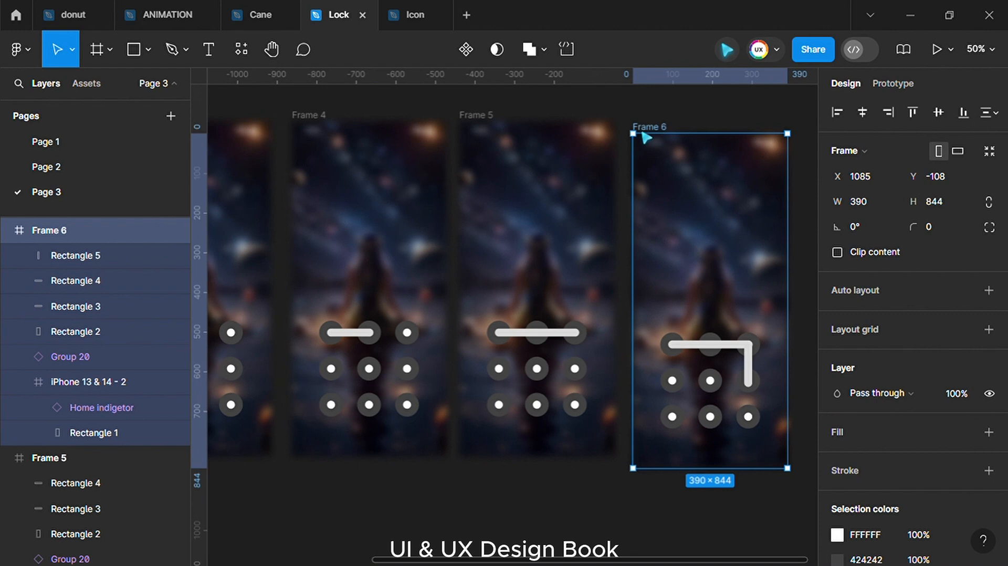
left_click_drag(625, 119, 812, 552)
left_click_drag(749, 314, 751, 315)
Step: Duplicate Frame 6 and place the copy beside it in line with the other frames
scroll(637, 238, "right", 5)
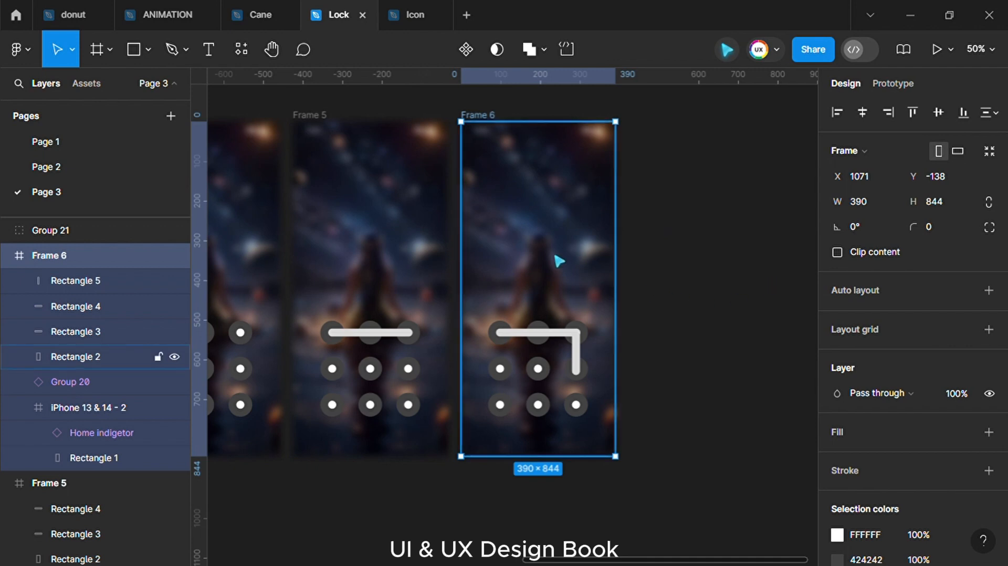
left_click_drag(559, 261, 720, 251)
left_click(780, 525)
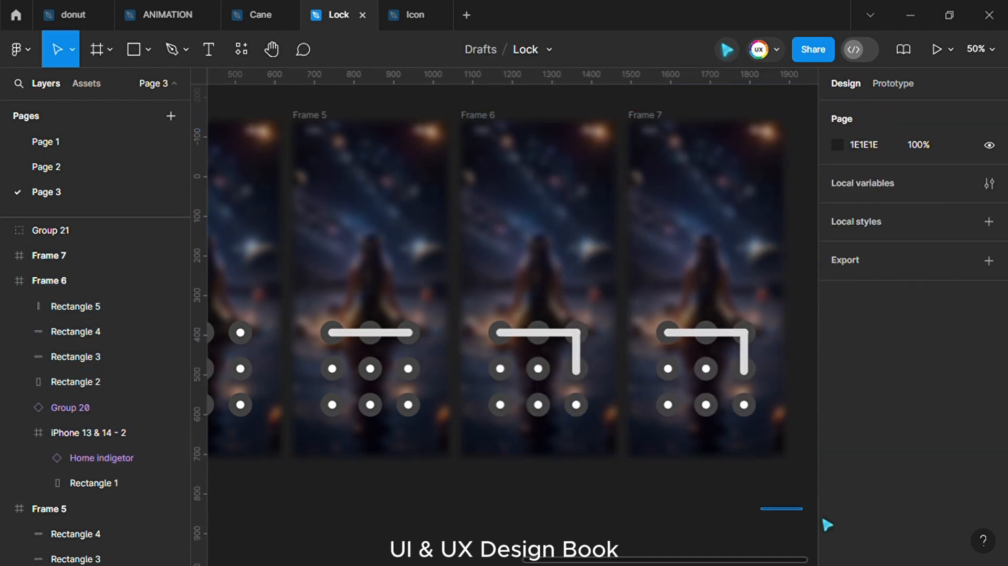
Step: Adjust the vertical bar in Frame 7 to 111 × 21 at X 281, Y 633, flush with the end of the horizontal bar
scroll(801, 517, "right", 5)
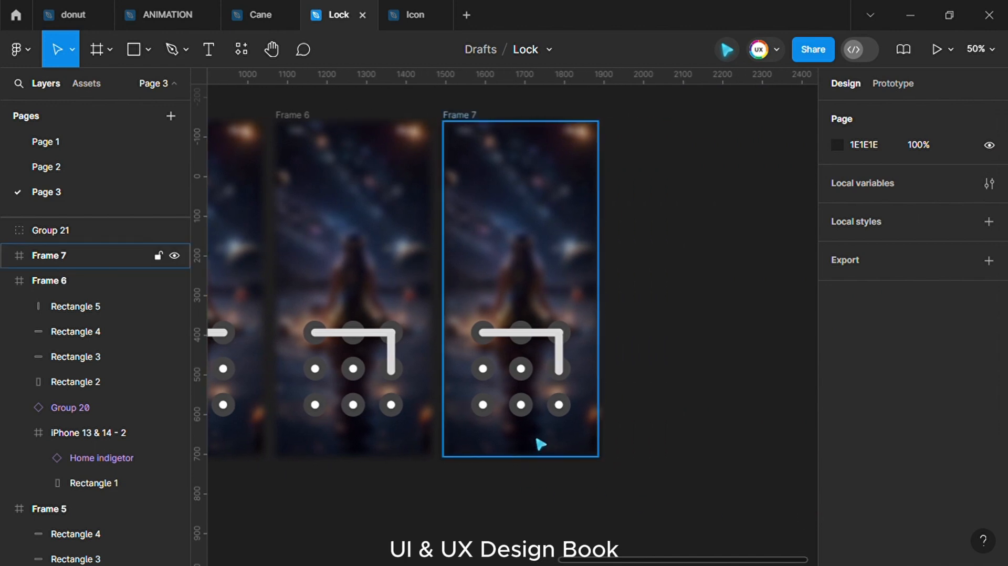
scroll(527, 441, "up", 5)
left_click(678, 244)
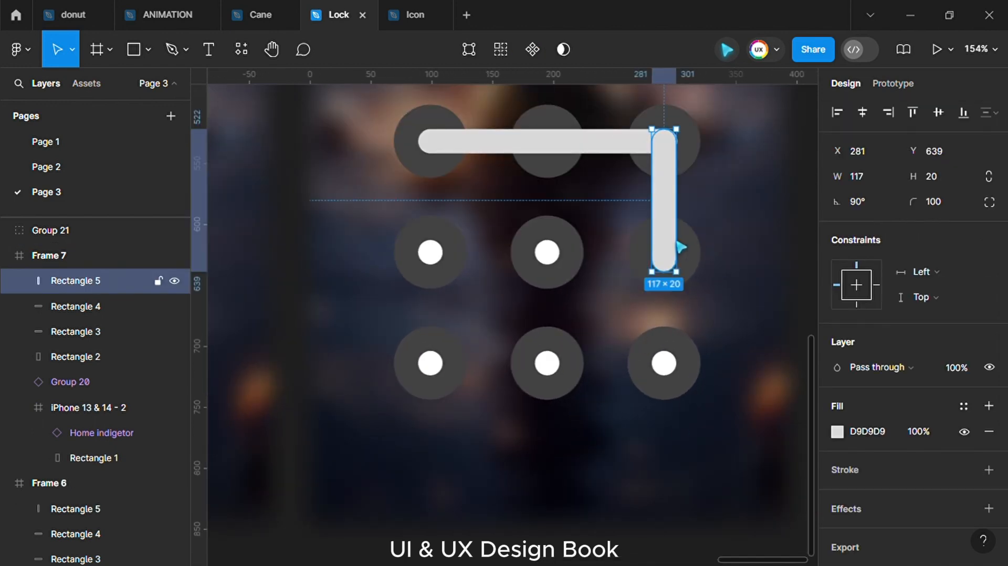
left_click_drag(683, 243, 686, 247)
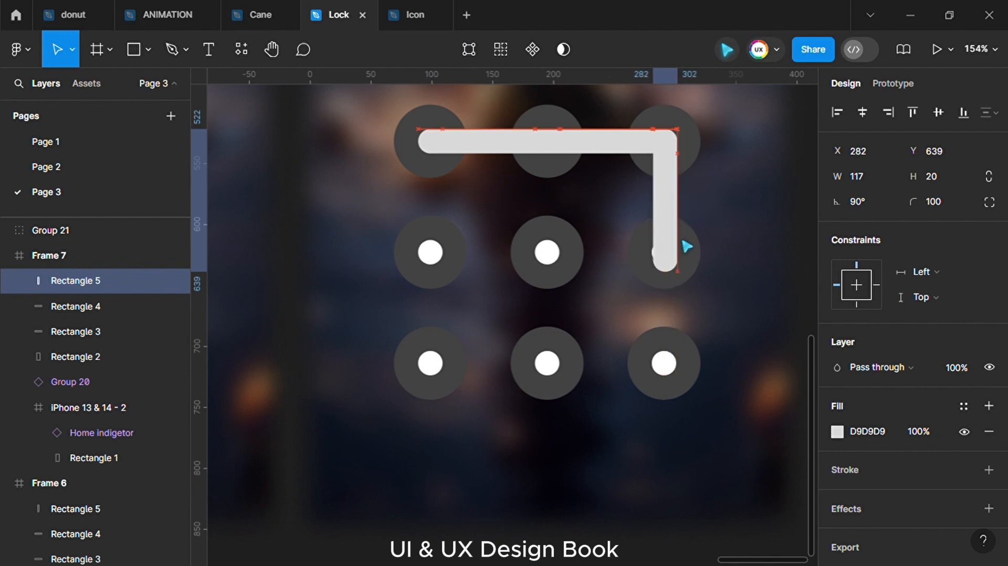
left_click_drag(679, 282, 680, 275)
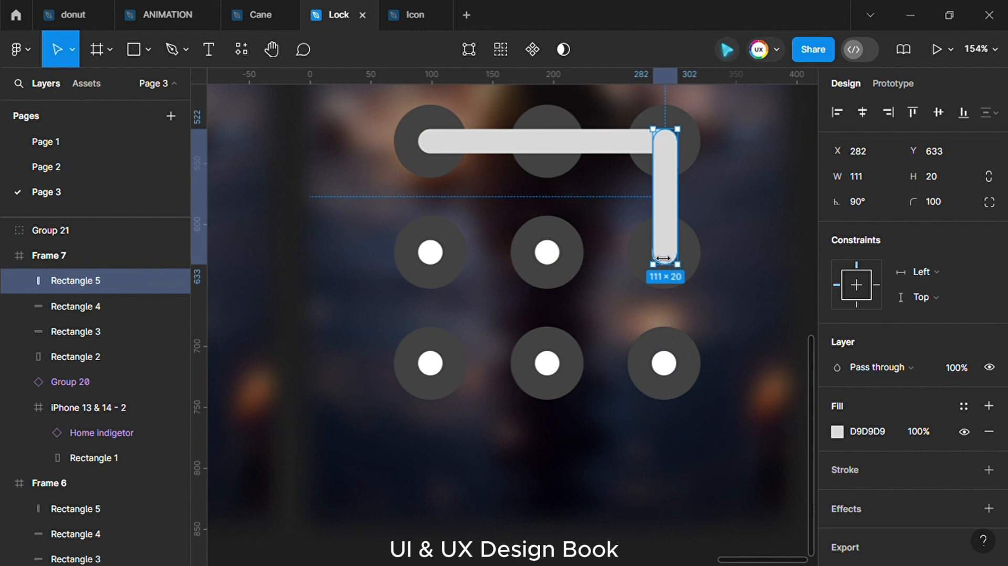
left_click_drag(664, 258, 665, 258)
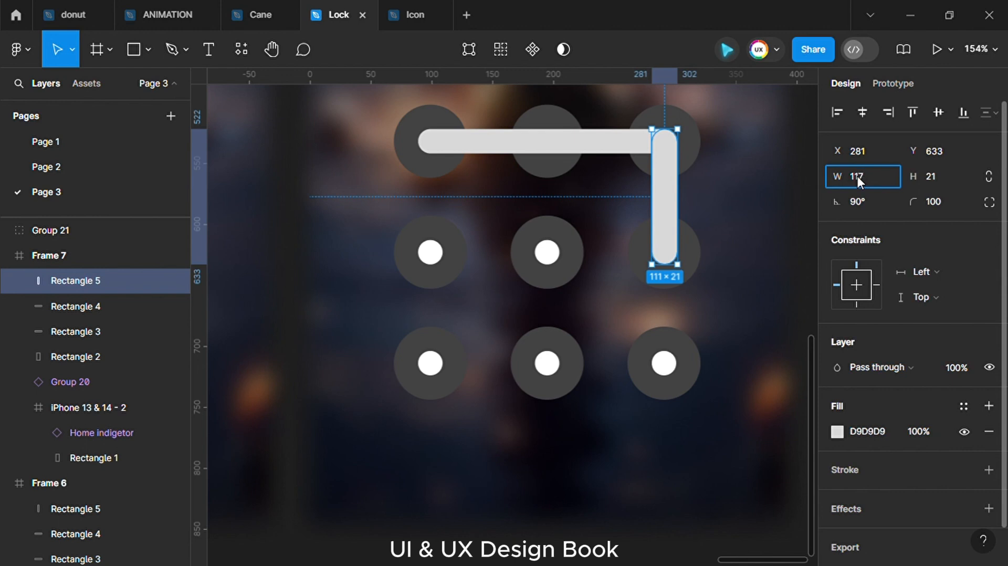
key("Escape")
key("Escape")
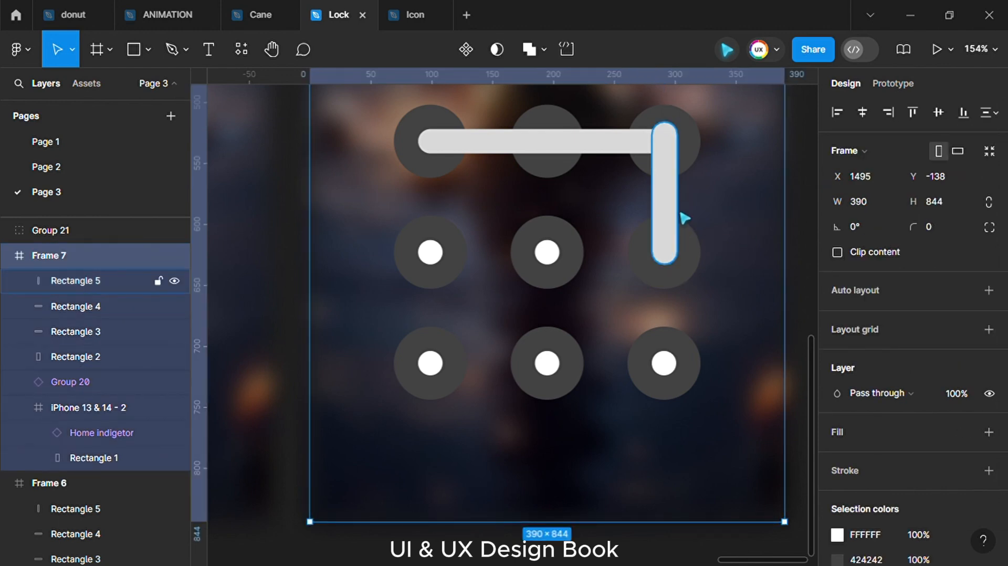
left_click(679, 157)
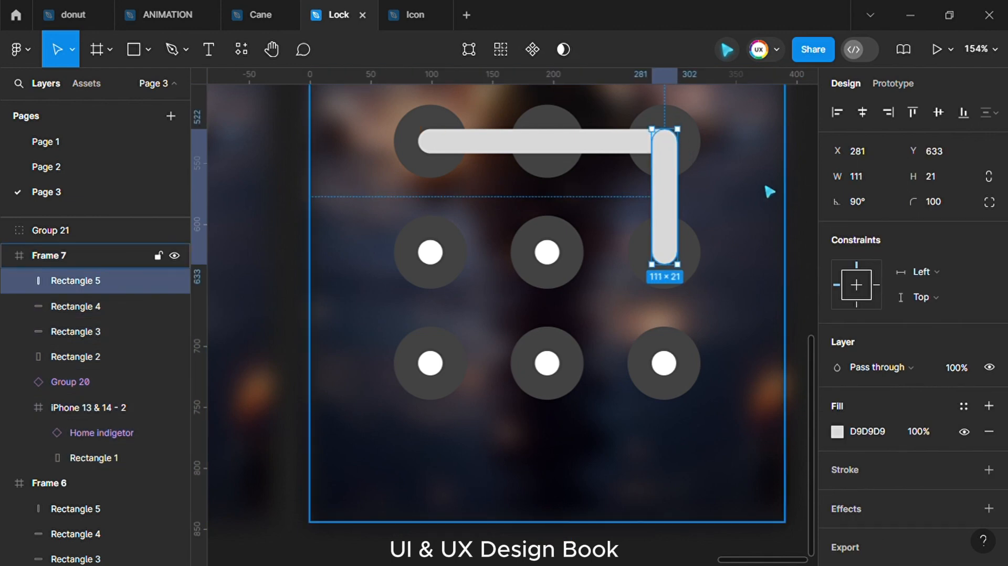
key("Escape")
key("alt")
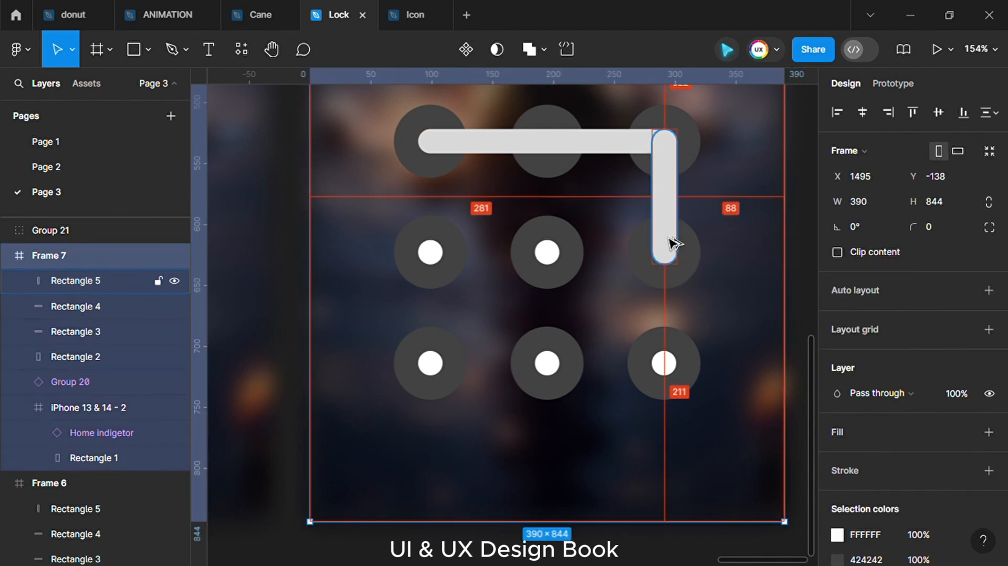
left_click_drag(675, 244, 681, 314)
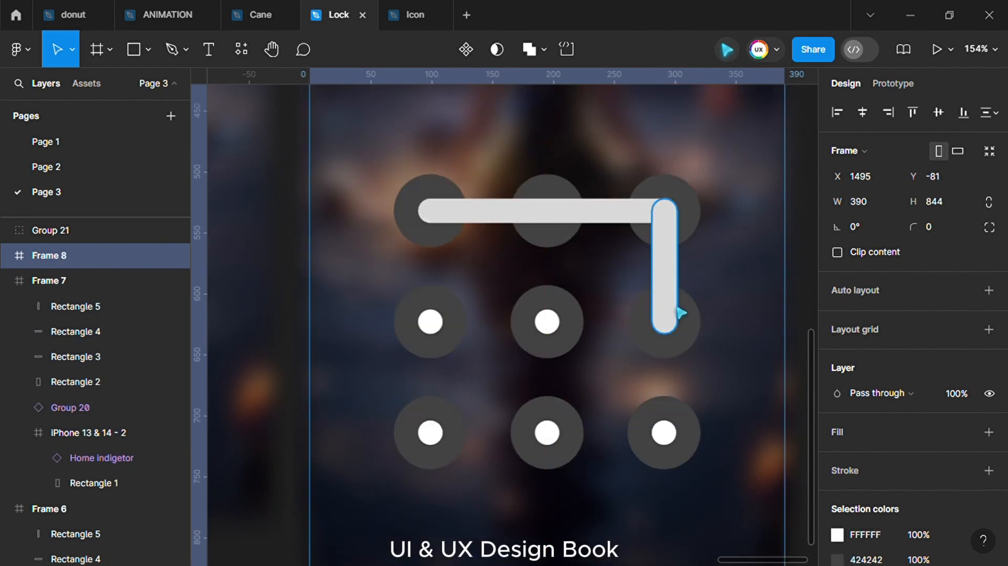
key("ctrl+z")
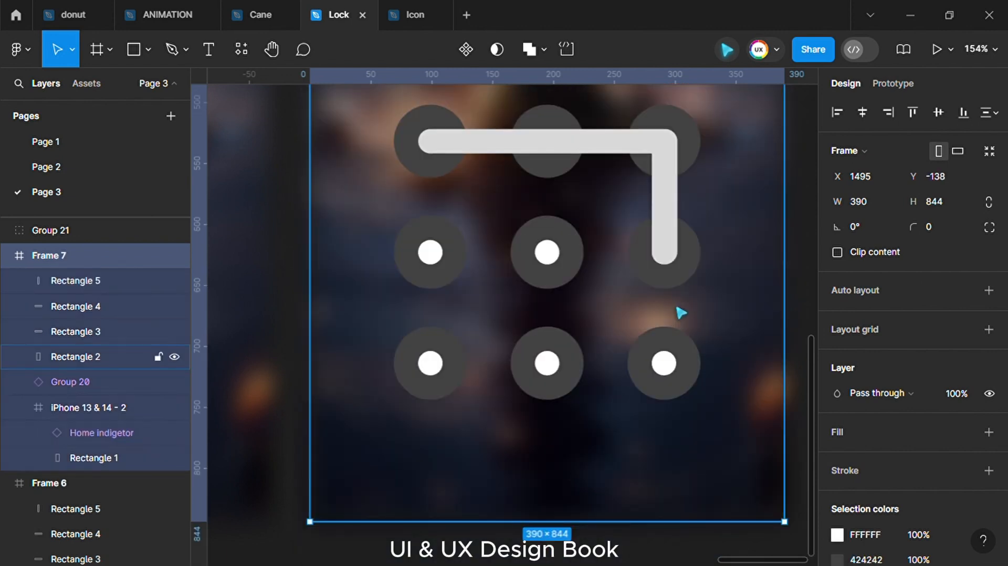
Step: Duplicate the vertical bar in Frame 7 straight down to connect the third dots of the middle and bottom rows
left_click(676, 226)
left_click_drag(680, 228, 677, 331)
left_click(745, 330)
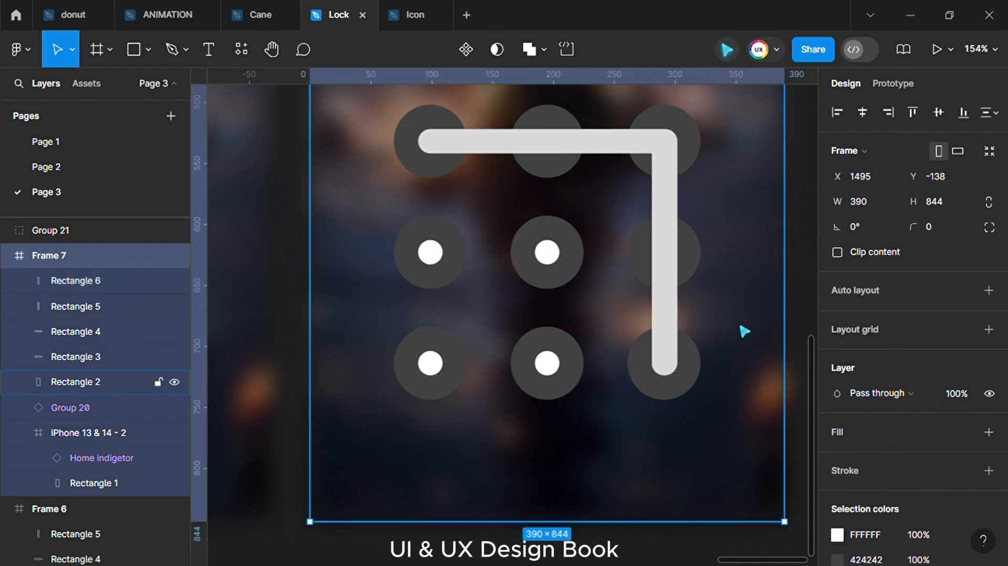
scroll(745, 330, "down", 10, "ctrl")
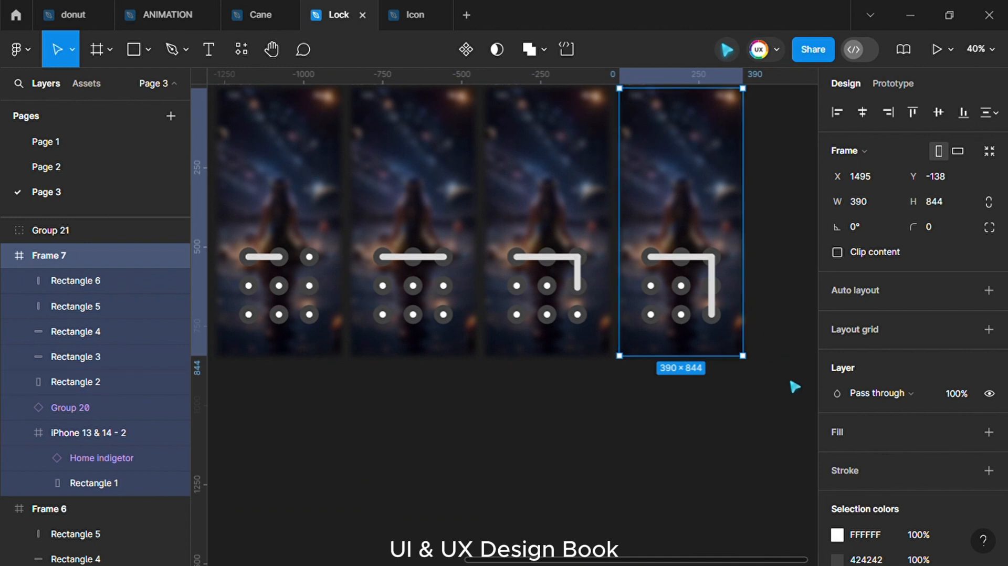
left_click(772, 419)
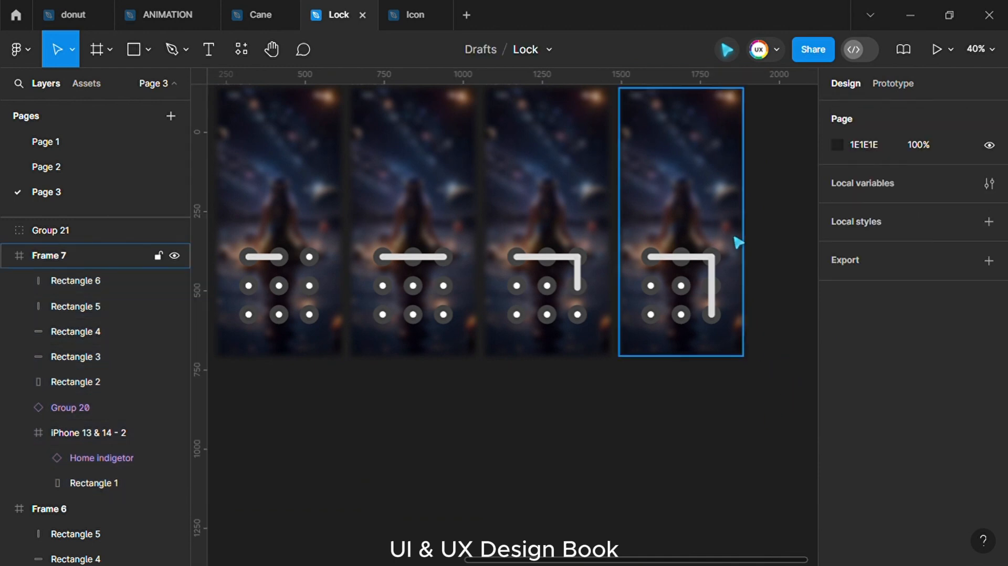
Step: Copy the iPhone 13 & 14 - 1 frame and paste it beside Frame 7, aligned with the frame row
scroll(720, 214, "up", 3)
scroll(720, 214, "right", 2)
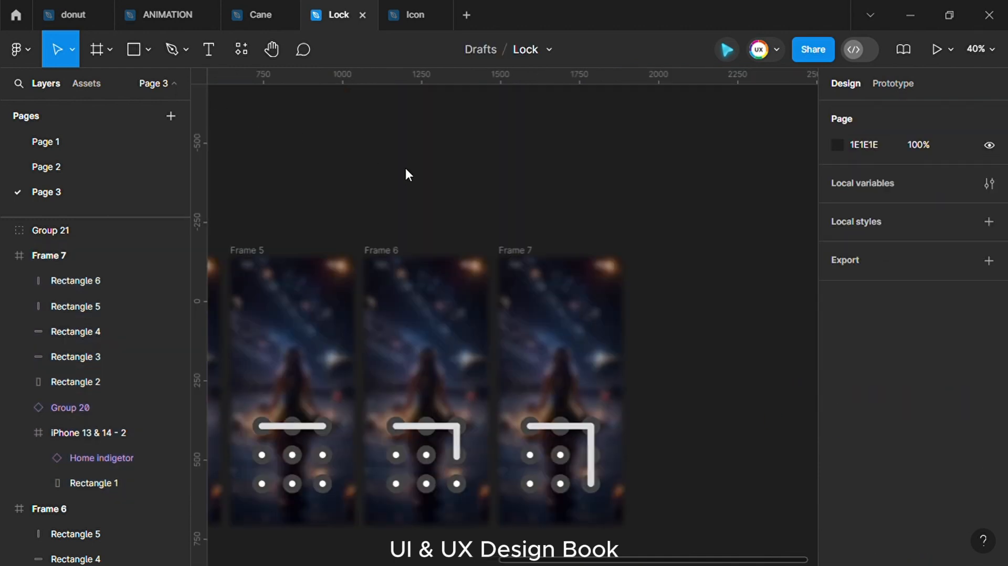
scroll(226, 190, "left", 6)
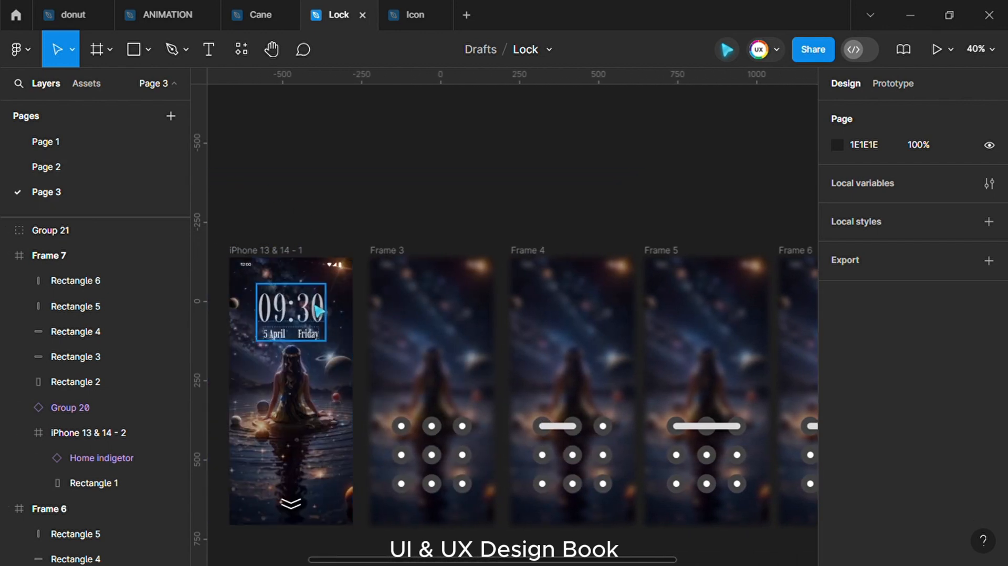
right_click(265, 297)
left_click(261, 83)
left_click(803, 190)
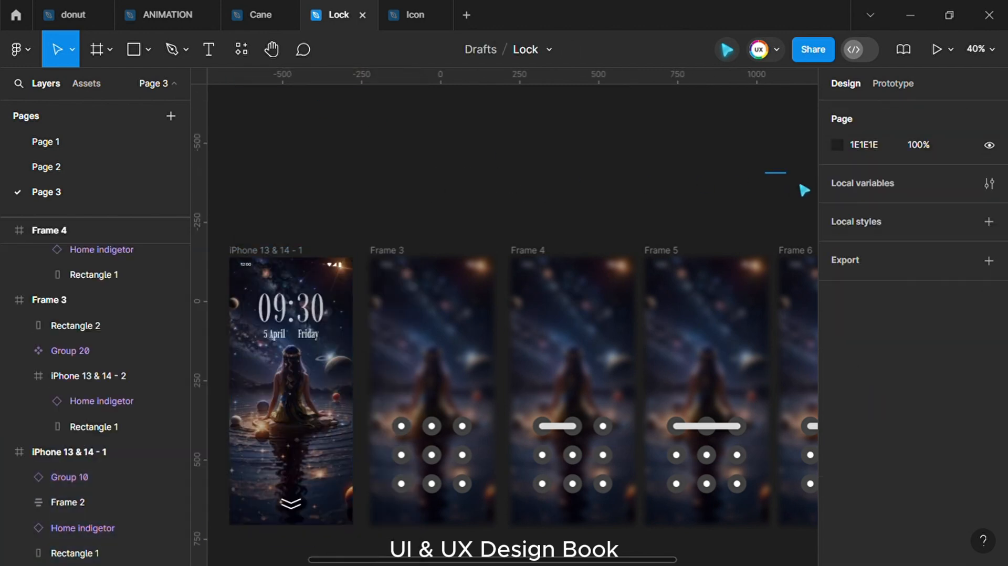
scroll(803, 190, "right", 7)
right_click(658, 293)
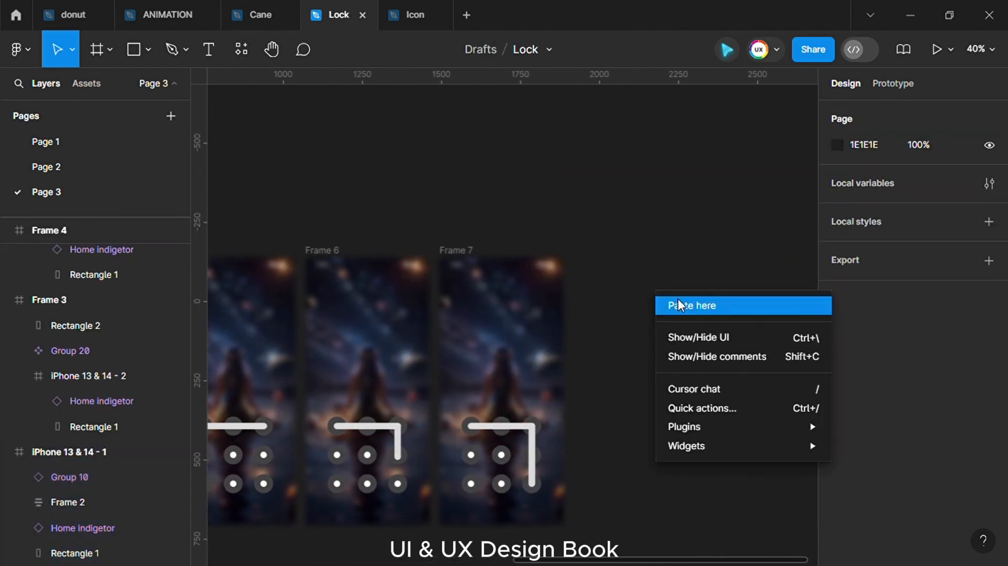
left_click(679, 305)
left_click_drag(747, 389, 681, 415)
Step: Delete the clock and date block and the double-chevron icon from the pasted iPhone frame
left_click(671, 338)
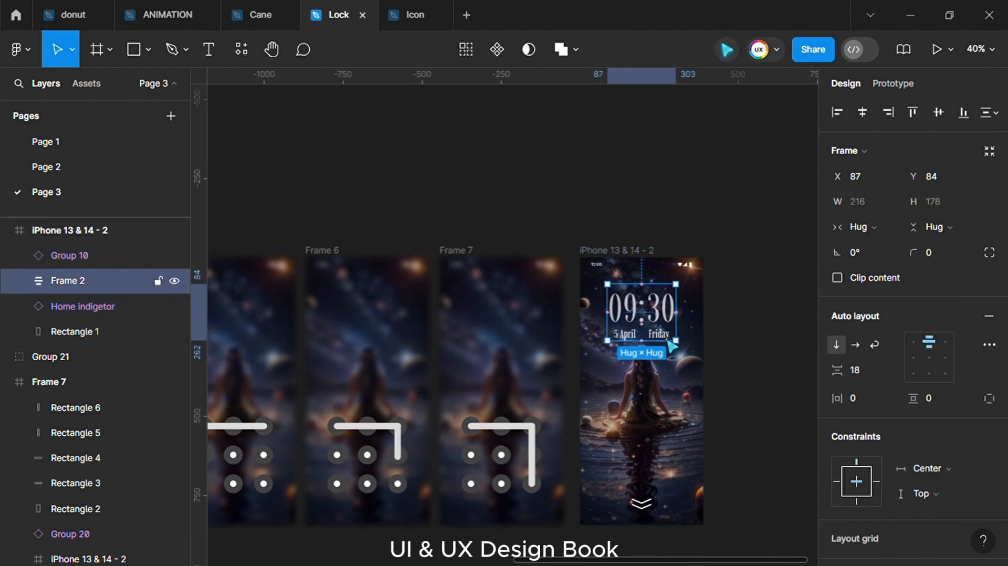
key("Delete")
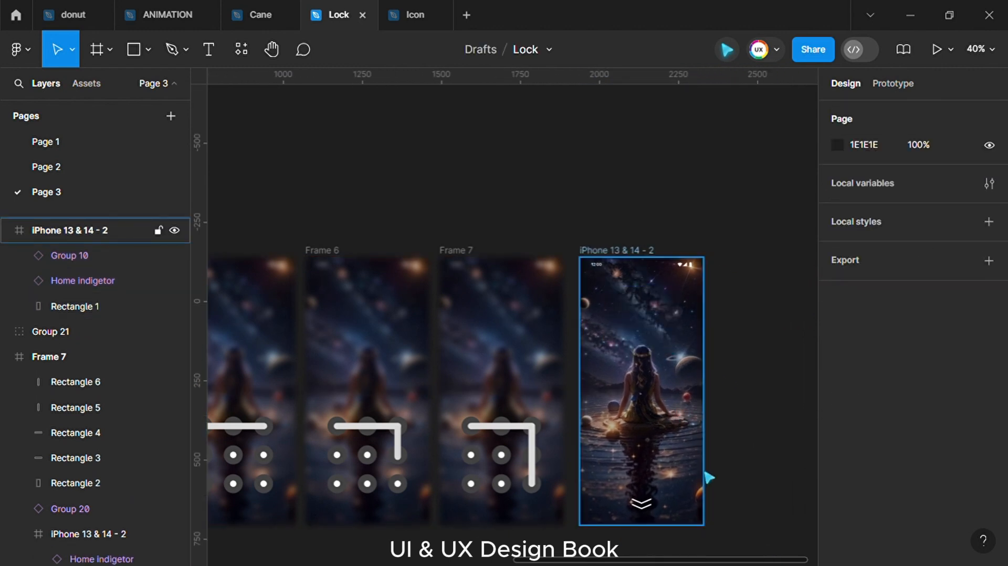
left_click(656, 515)
key("Delete")
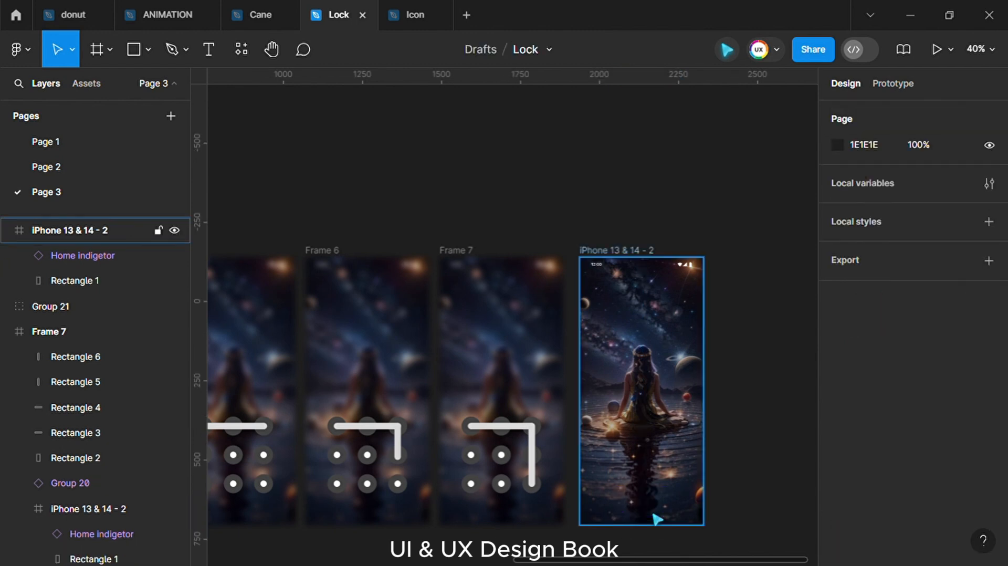
Step: Replace the image fill of the last iPhone frame with the picture of the girl among yellow flowers
left_click(664, 425)
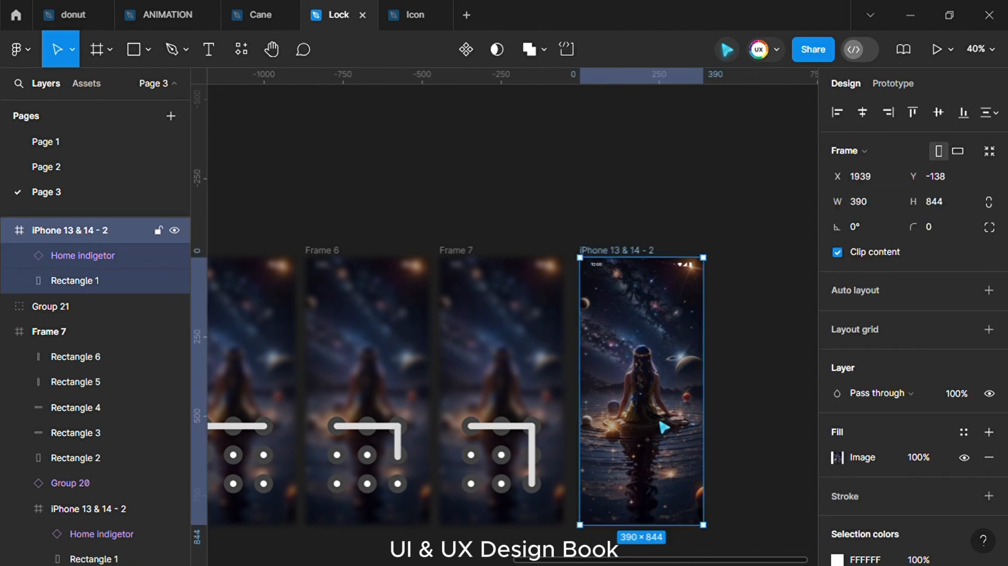
left_click(838, 458)
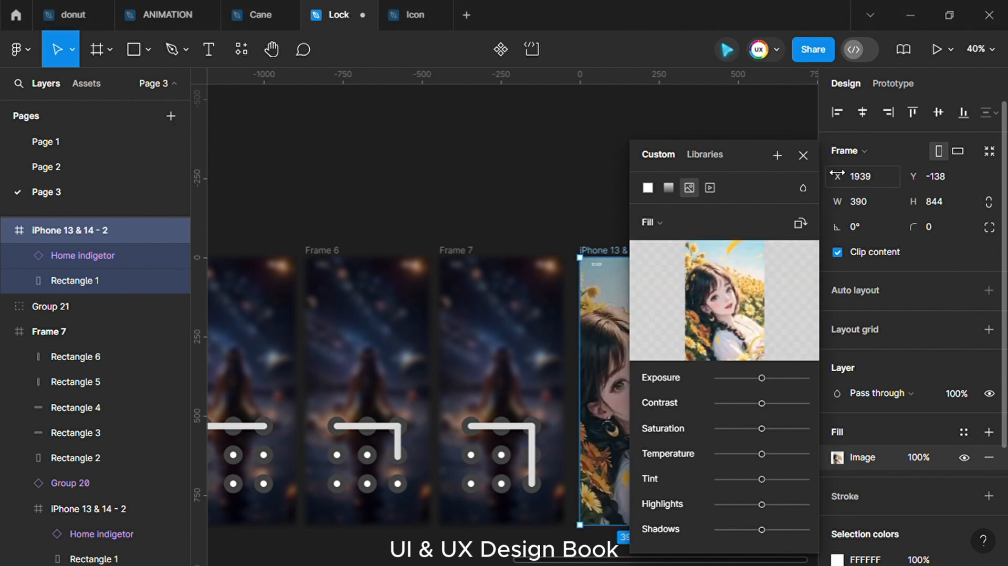
left_click(812, 157)
left_click(568, 202)
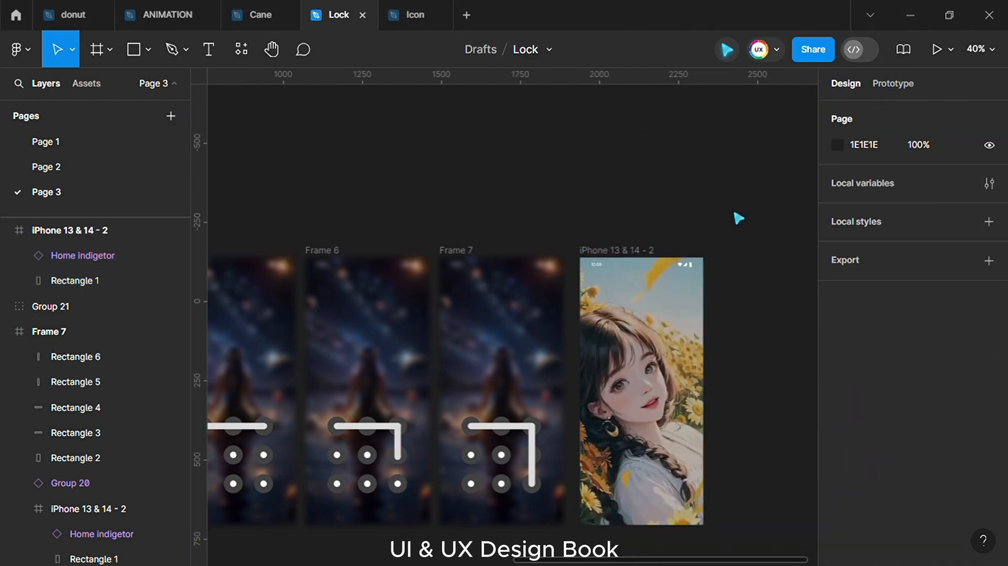
Step: Move the loose dot-grid apps icon group into the last iPhone frame, horizontally centred near its lower edge at X 142, Y 713
scroll(315, 188, "left", 2)
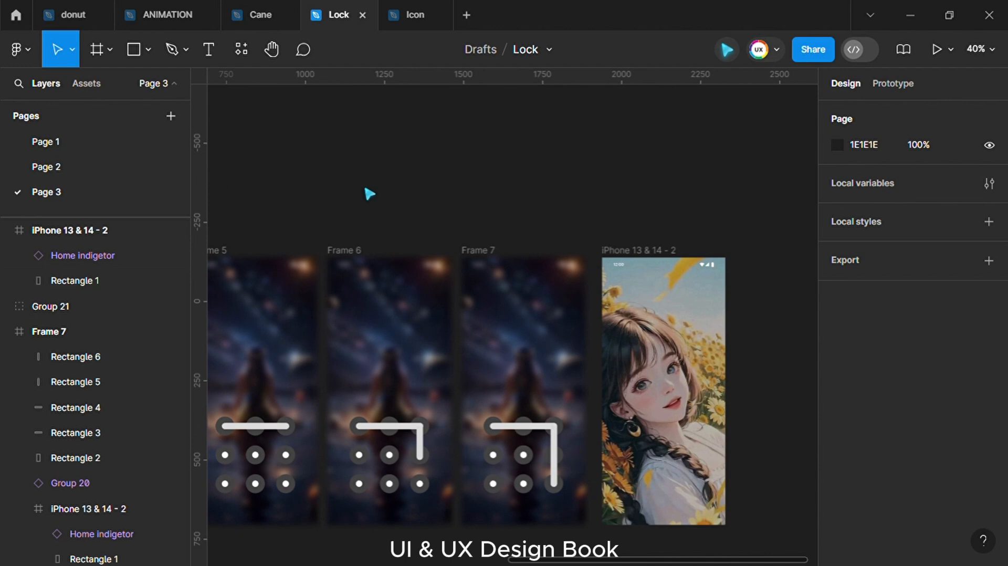
scroll(368, 193, "down", 3)
scroll(215, 176, "left", 5)
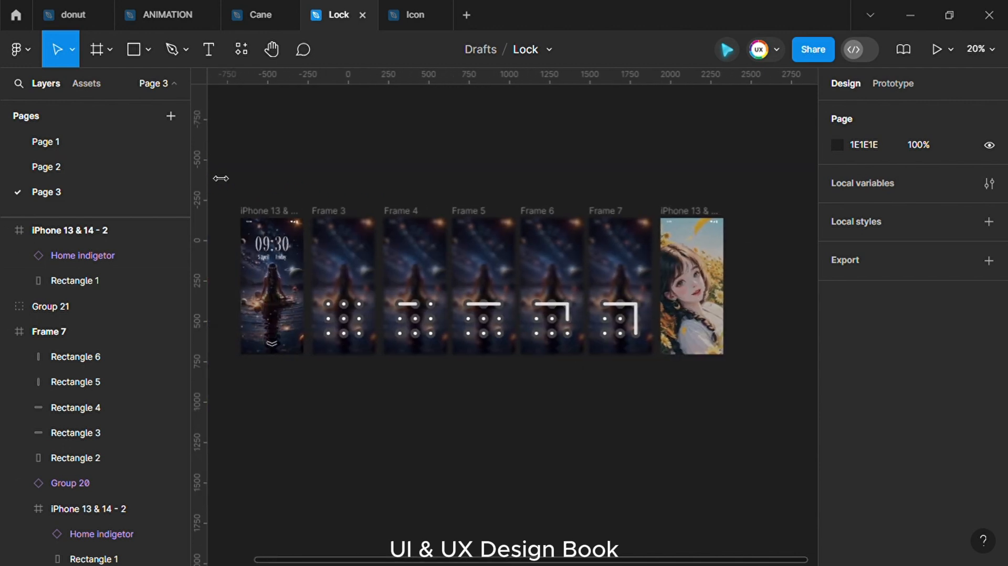
scroll(250, 171, "right", 1)
scroll(250, 171, "left", 10)
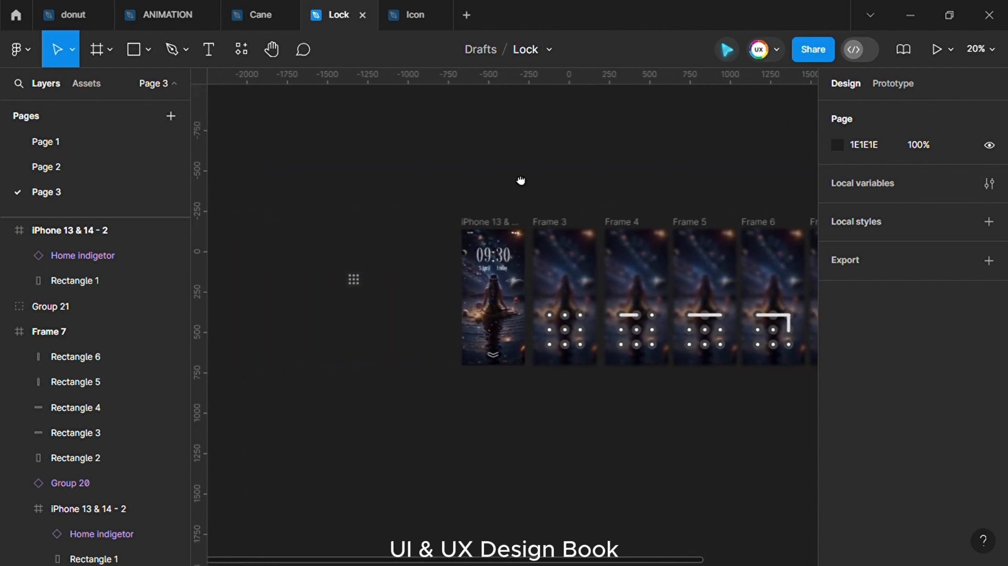
left_click(374, 280)
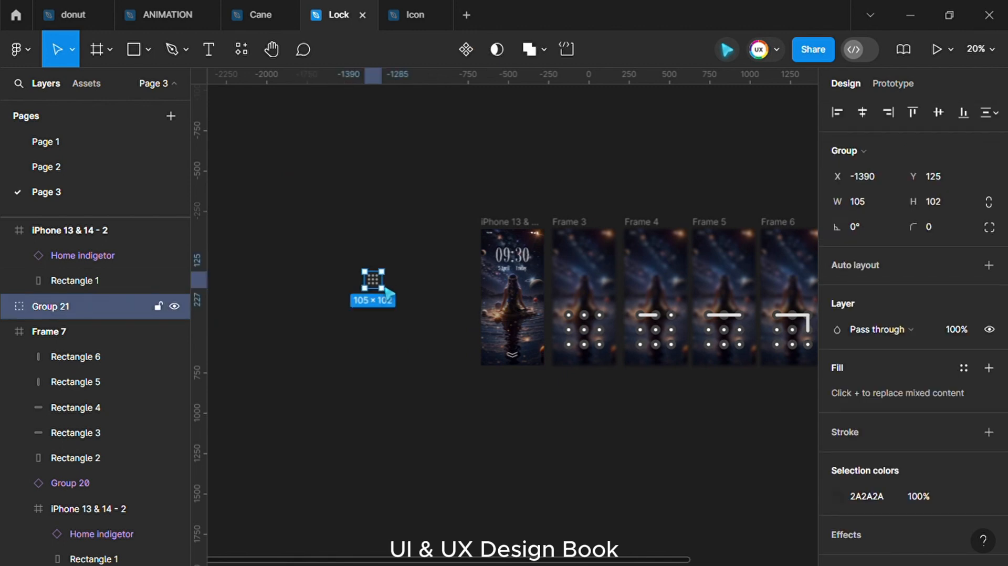
left_click_drag(389, 293, 673, 362)
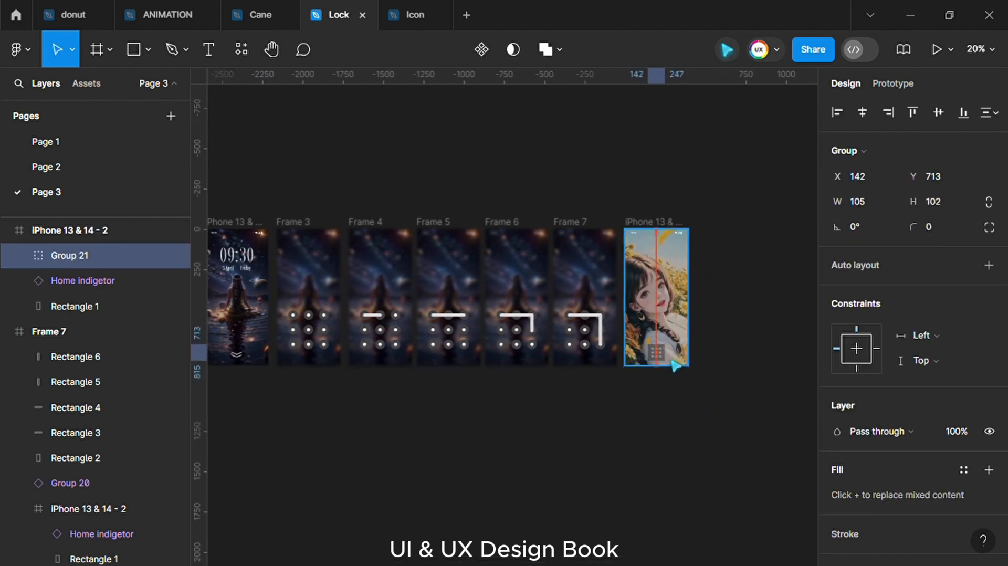
left_click(689, 427)
Step: Set the opacity of the black overlay Rectangle 1 in the last iPhone frame to 10%
scroll(690, 434, "up", 4)
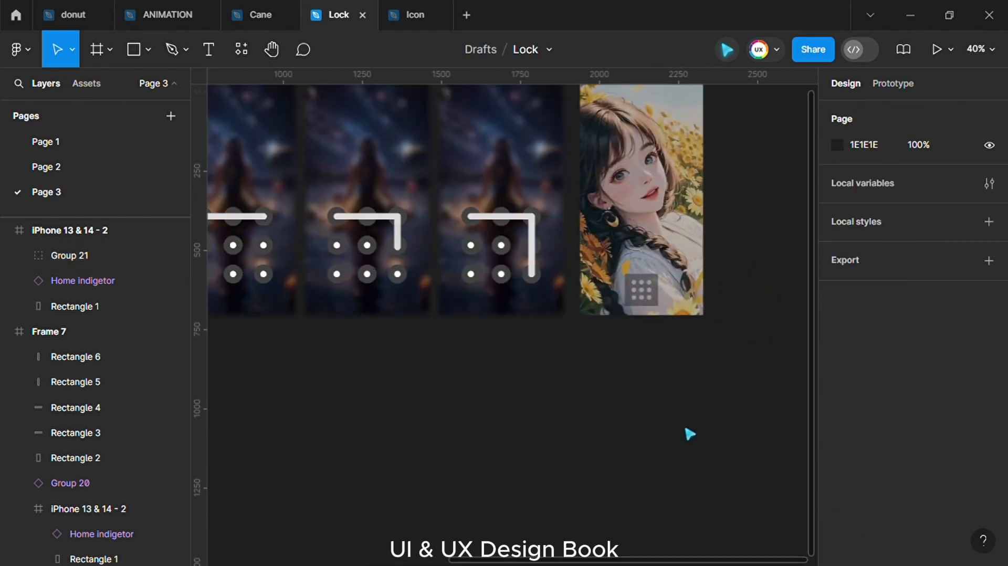
scroll(689, 434, "up", 4)
left_click(659, 367)
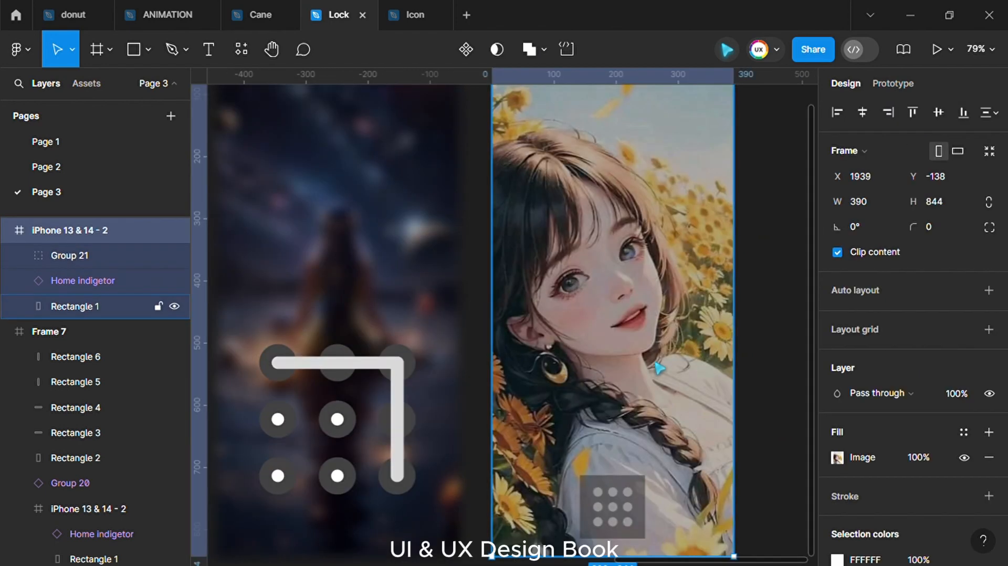
left_click(90, 301)
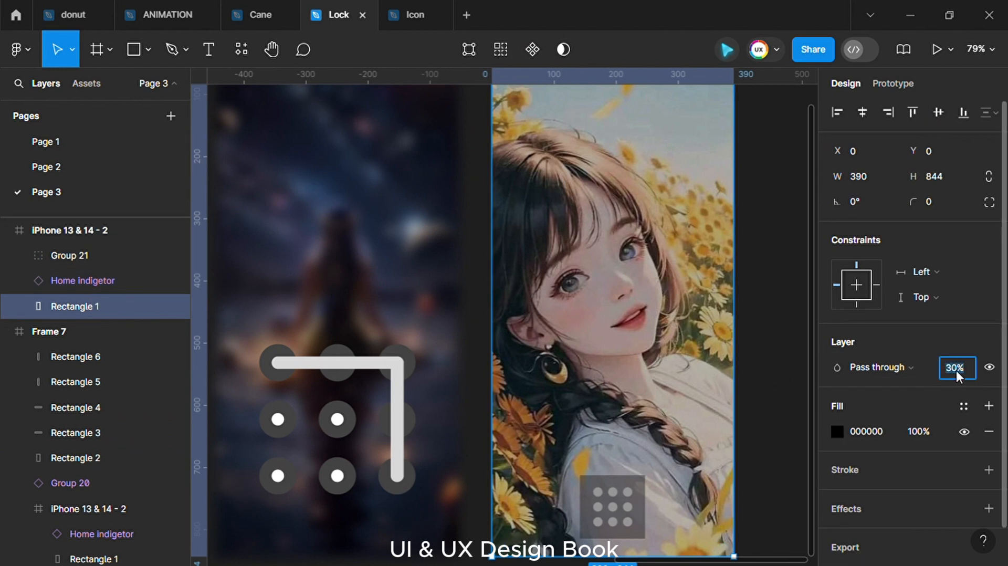
type("10")
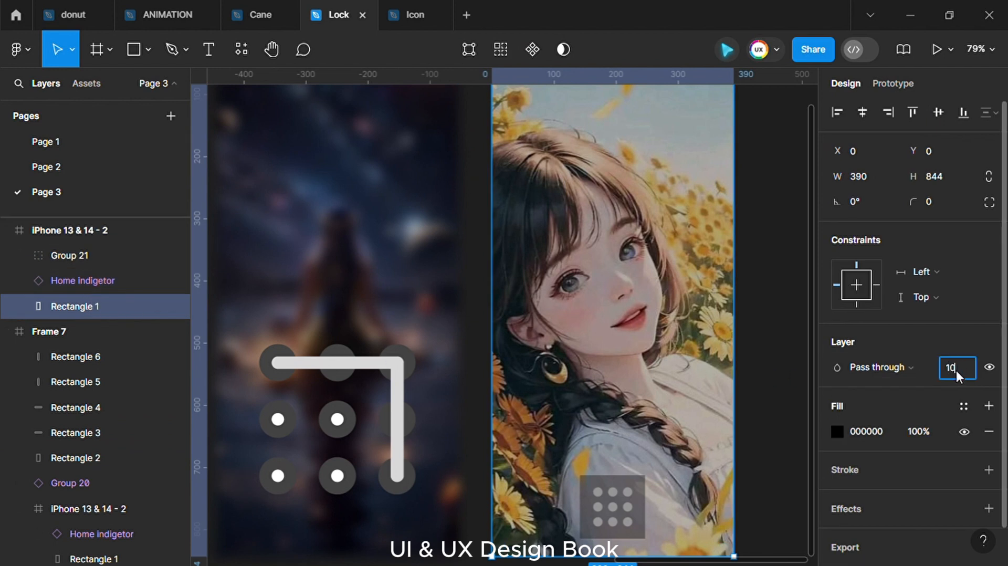
left_click(786, 340)
Step: Expand Group 21 and reorder its layers so Circled Menu sits above Rectangle 6
left_click(79, 255)
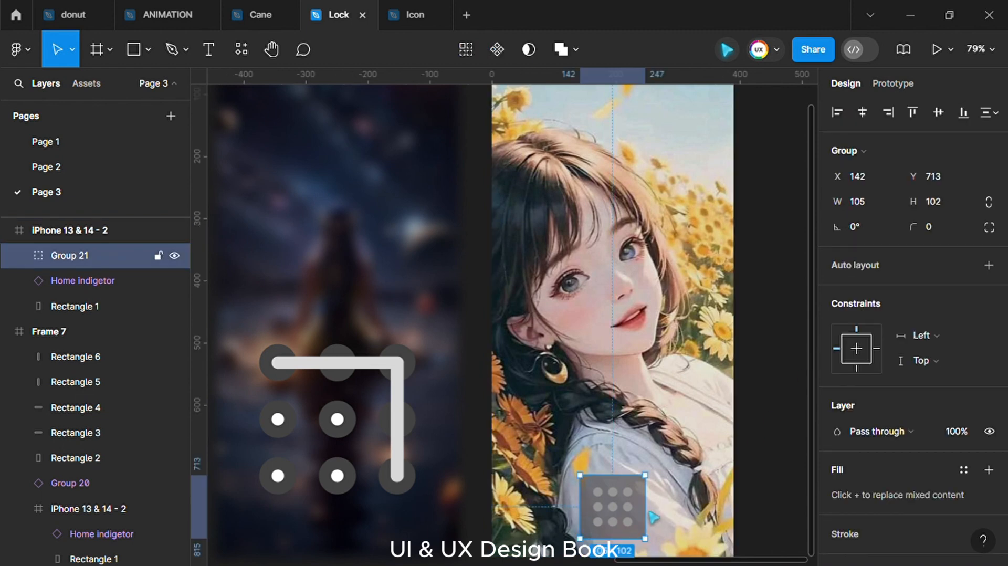
left_click(17, 255)
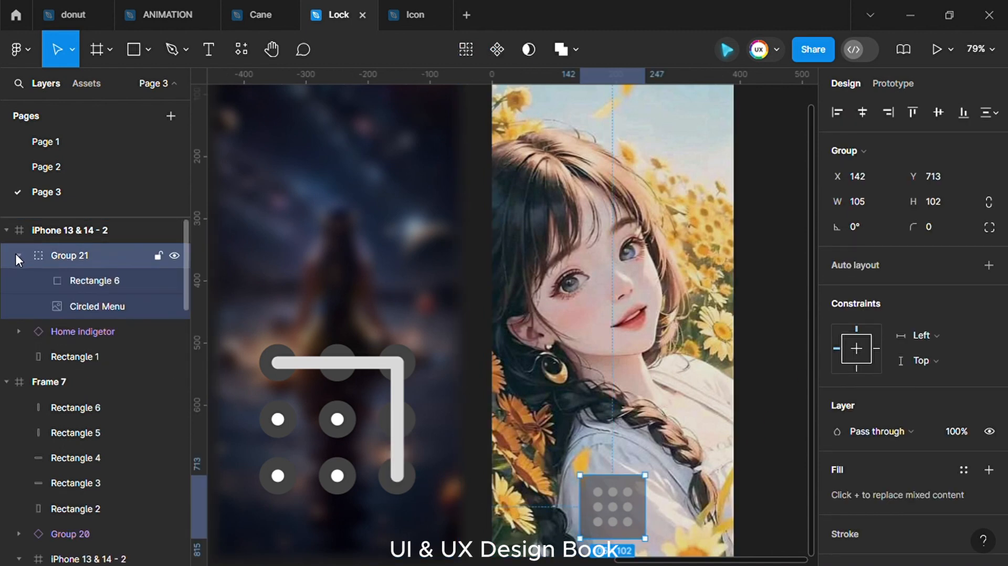
left_click_drag(90, 316, 105, 270)
left_click(96, 304)
left_click(811, 340)
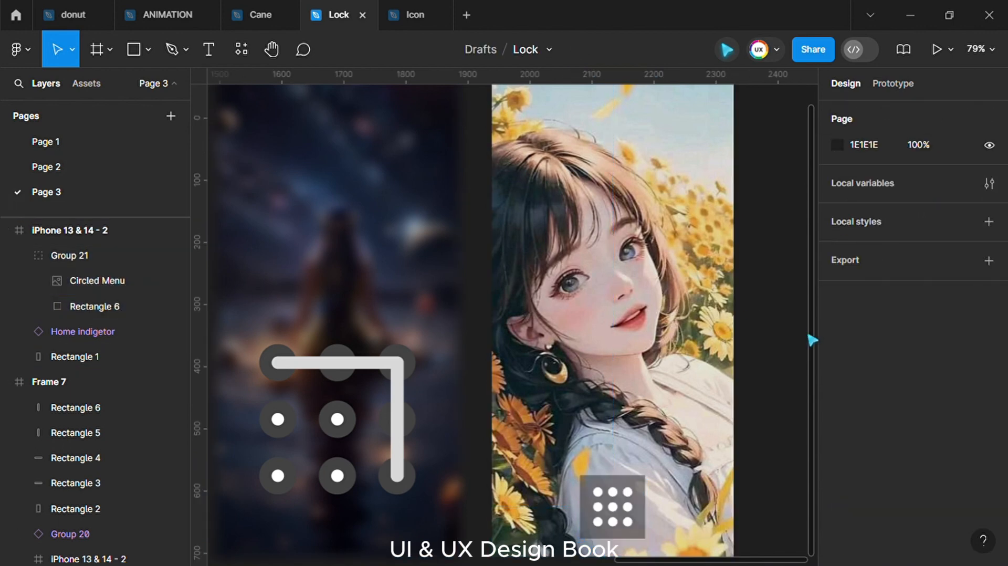
Step: Round the corners of Rectangle 6, the grey background of the apps icon
scroll(790, 394, "down", 3)
left_click(644, 420)
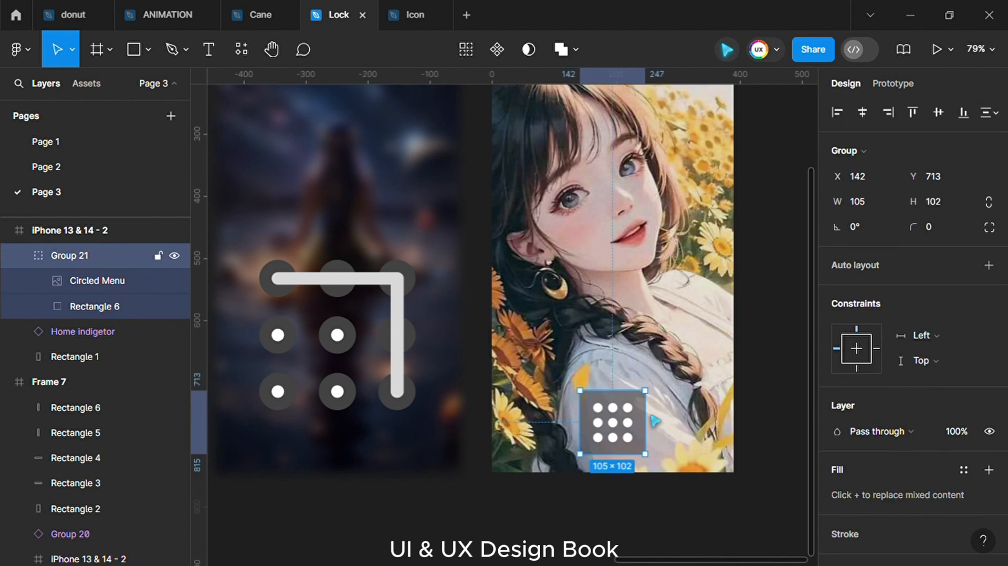
left_click(58, 315)
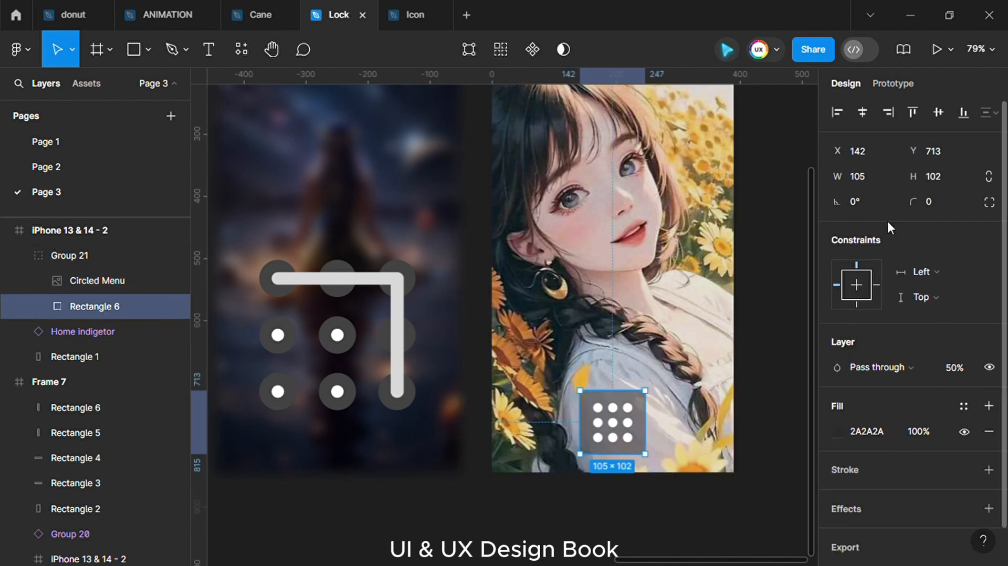
left_click(933, 204)
type("3")
left_click(778, 294)
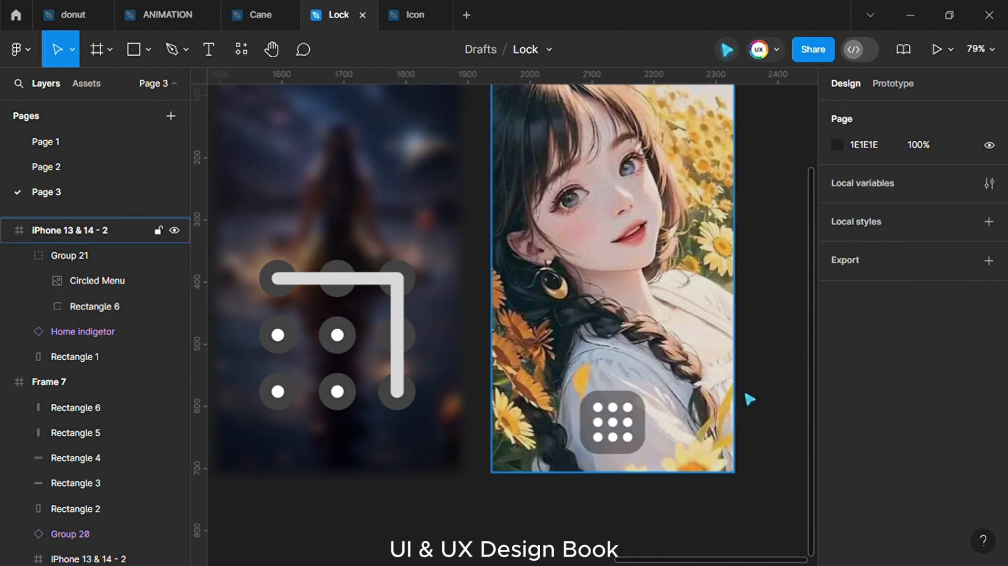
Step: Nudge the apps icon group straight up about 30 px, leaving room for a label beneath it
left_click(631, 451)
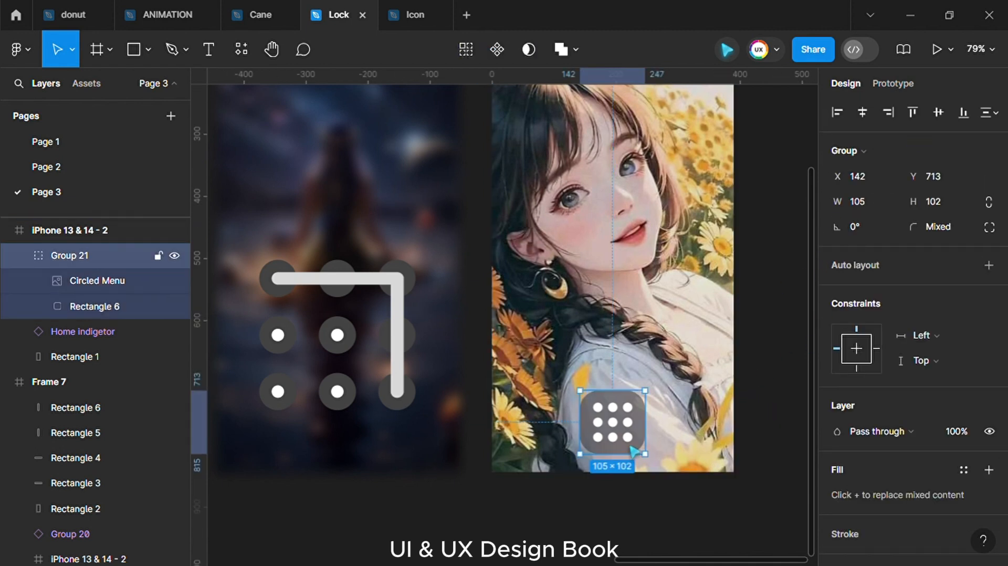
key("Up")
key("Up")
key("Up")
key("Up")
key("Up")
key("Up")
key("Up")
key("Up")
key("Up")
key("Up")
key("Up")
key("Up")
key("Up")
key("Up")
key("Up")
key("Up")
key("Up")
key("Up")
key("Up")
key("Up")
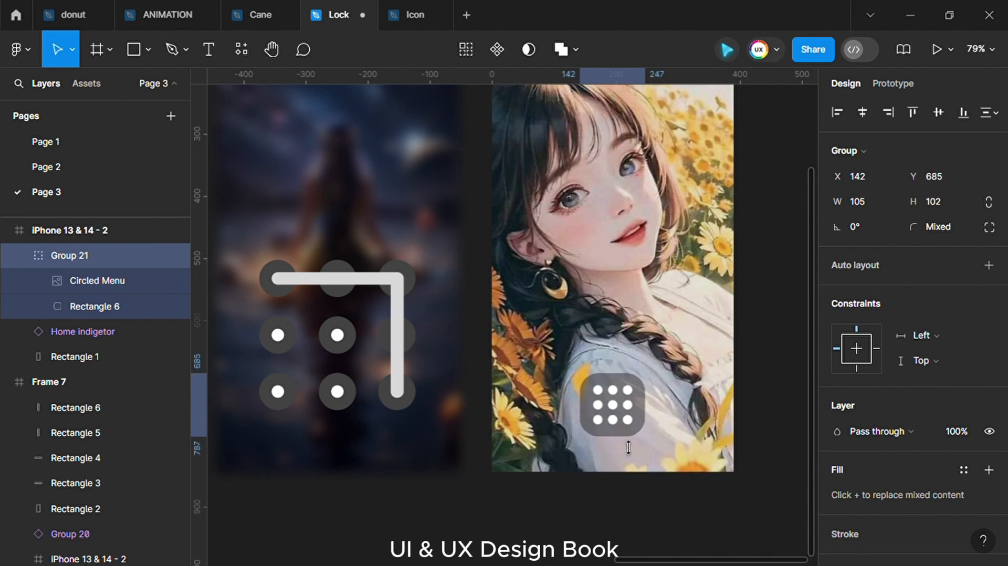
left_click(598, 530)
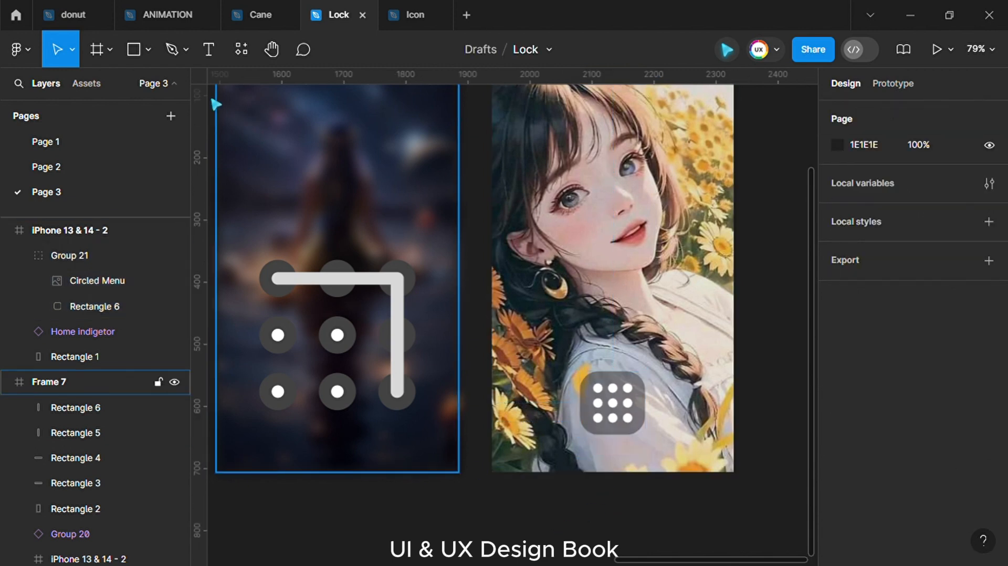
Step: Add the text label "Apps" just below the apps icon in the last iPhone frame
left_click(209, 50)
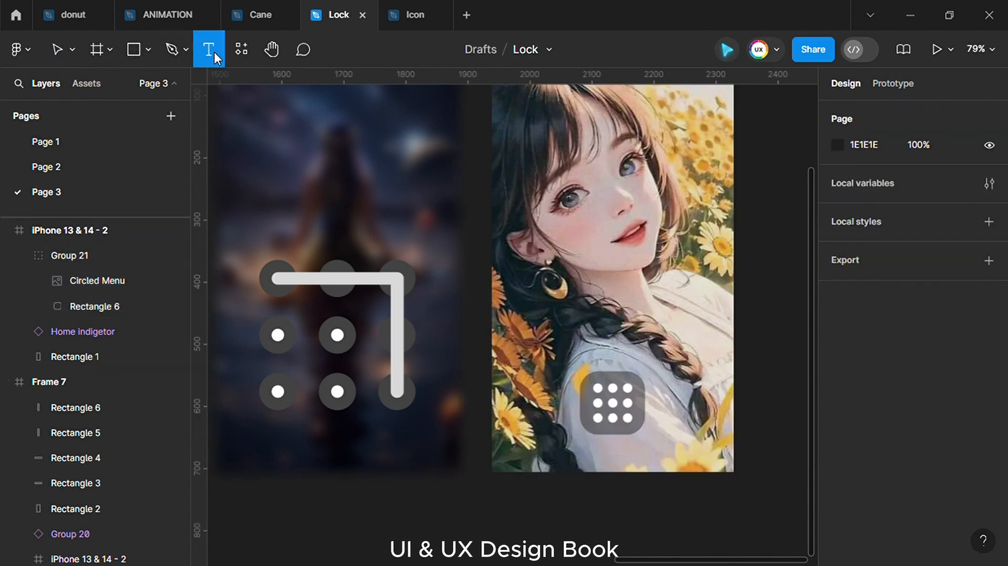
left_click(621, 460)
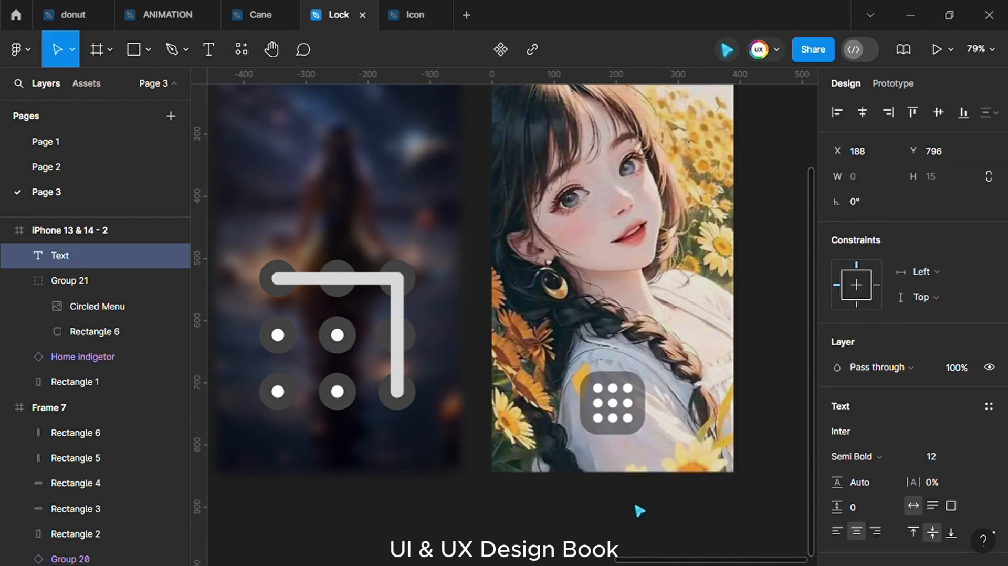
type("Apps")
key("Escape")
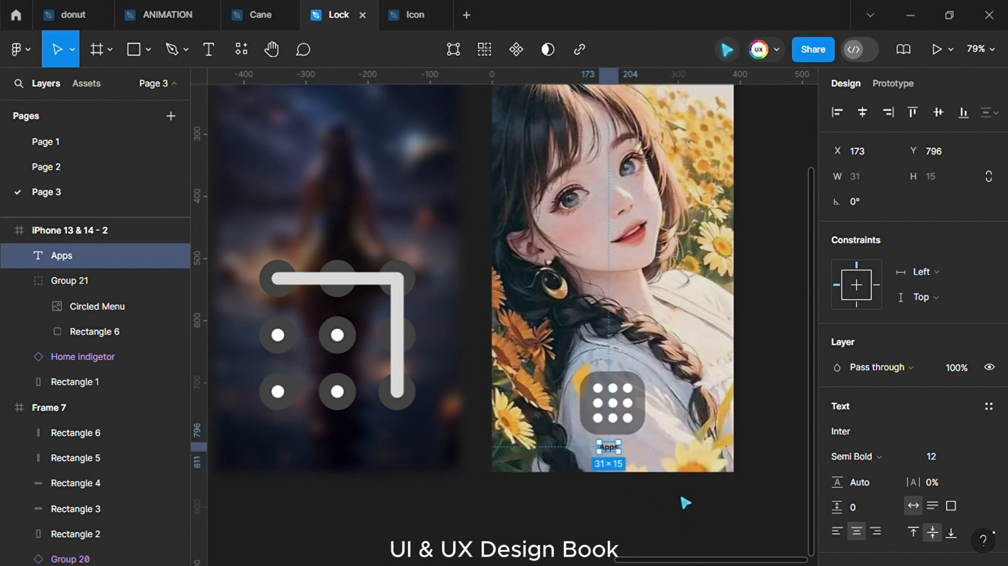
Step: Scale the Apps label up to about 48 × 23, roughly centred beneath the icon
key("k")
scroll(658, 484, "up", 5)
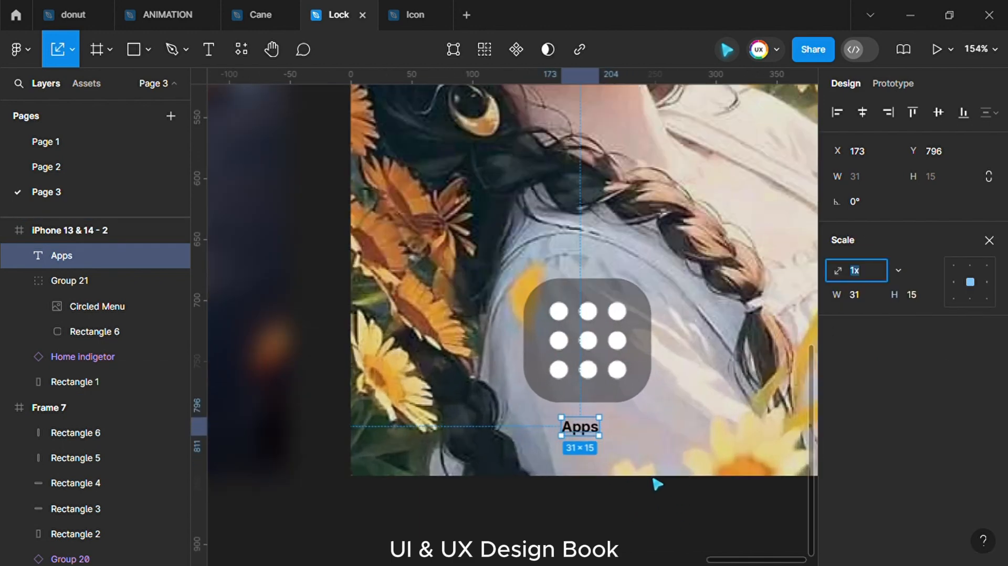
left_click_drag(613, 436, 629, 439)
left_click(626, 531)
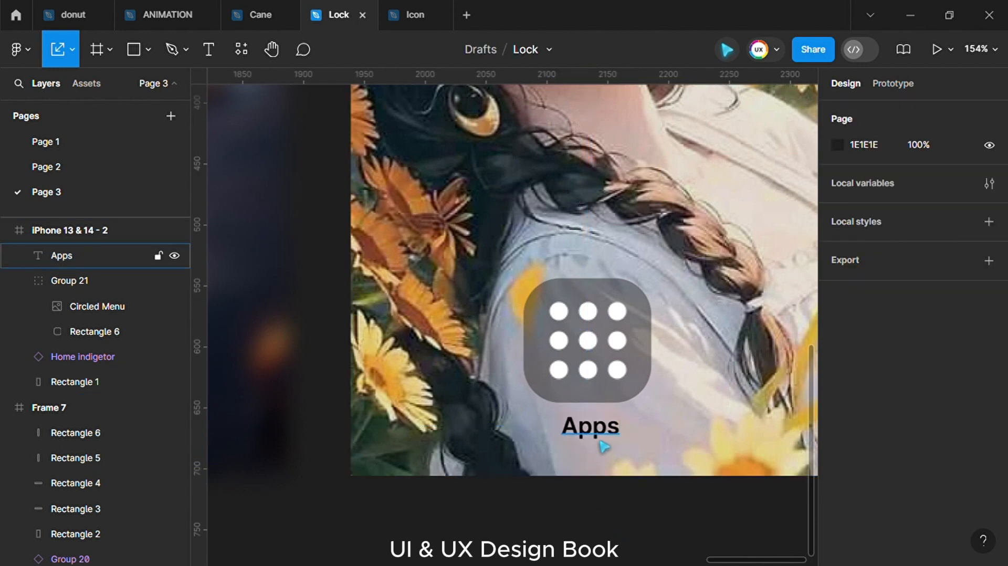
left_click(602, 444)
left_click(656, 530)
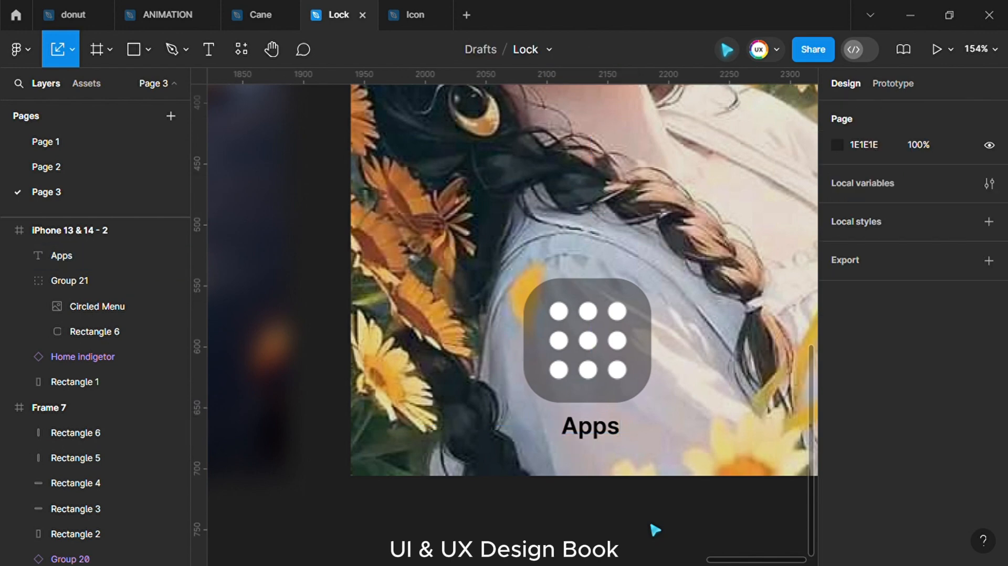
Step: Set the Apps label's font weight to Extra Bold
scroll(656, 531, "down", 5)
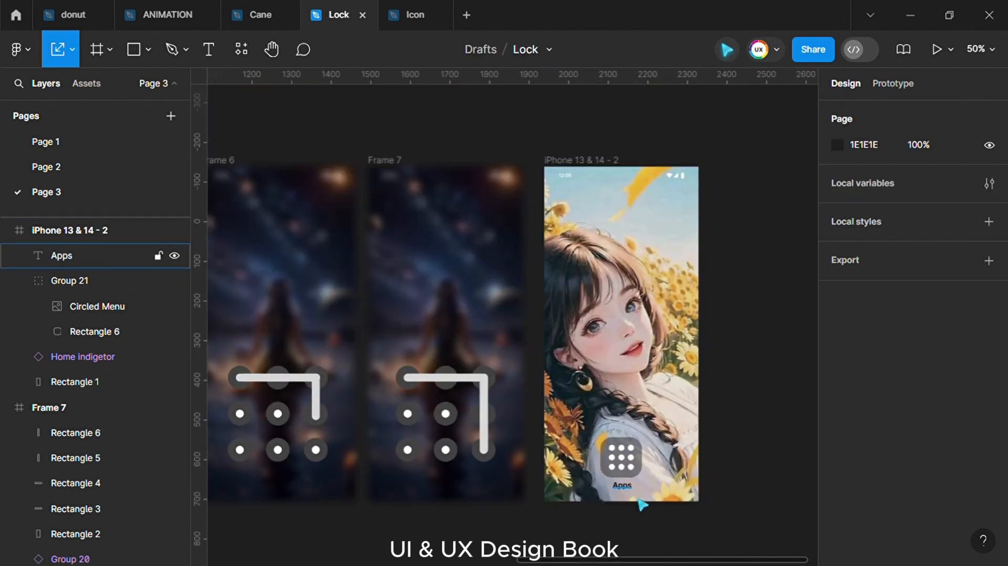
left_click(633, 498)
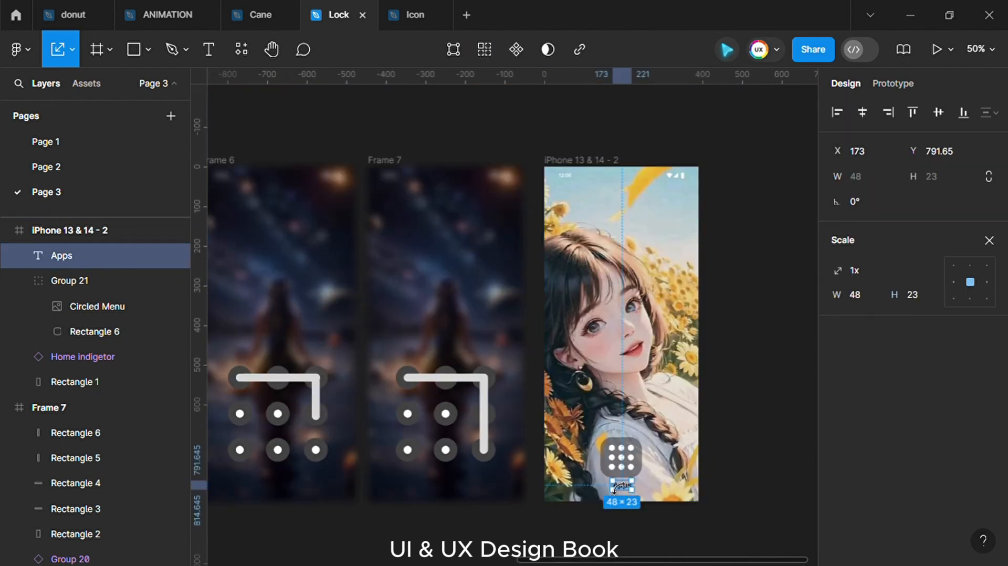
key("v")
left_click(853, 453)
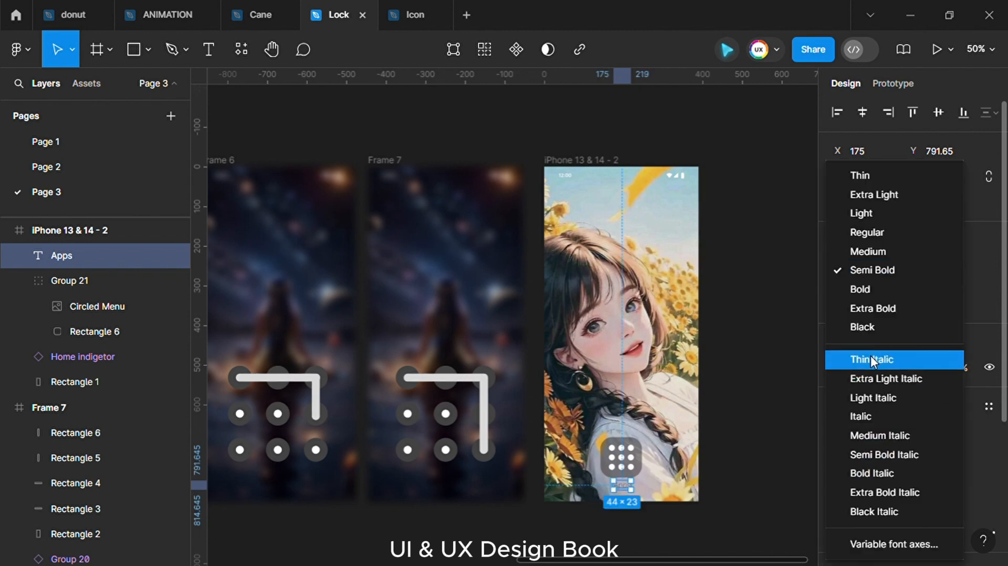
left_click(873, 309)
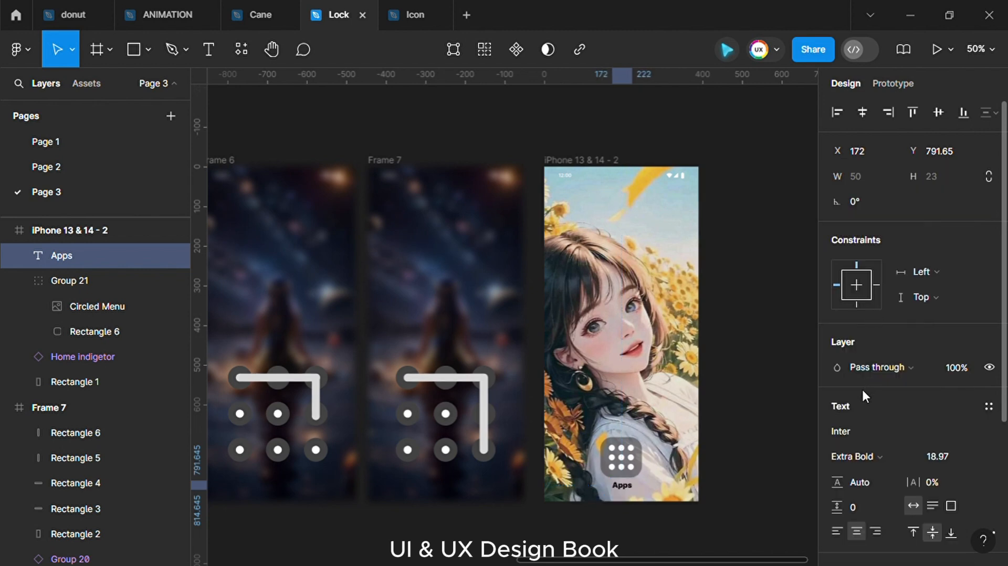
Step: Change the Apps label's typeface to Inria Sans
left_click(853, 432)
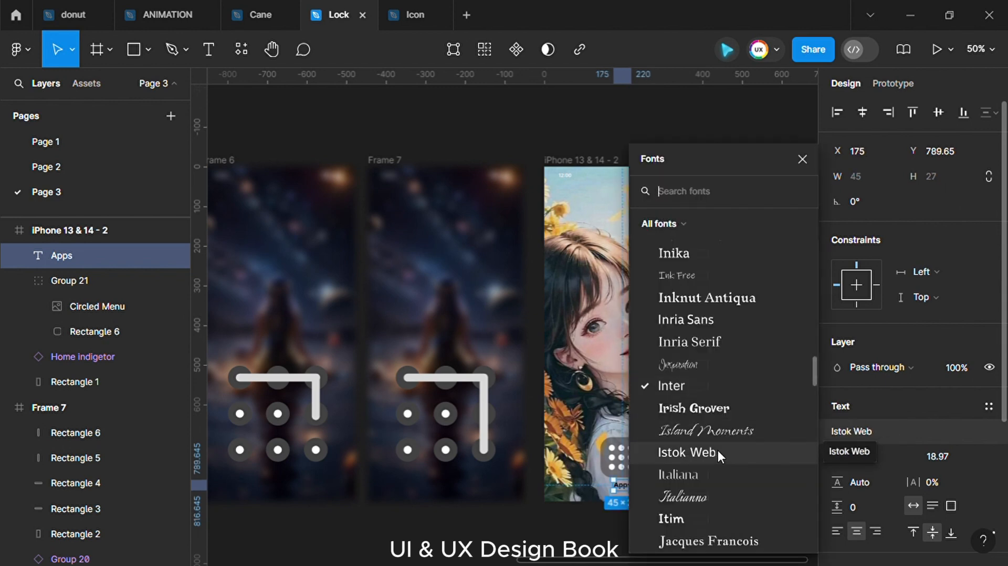
left_click(723, 319)
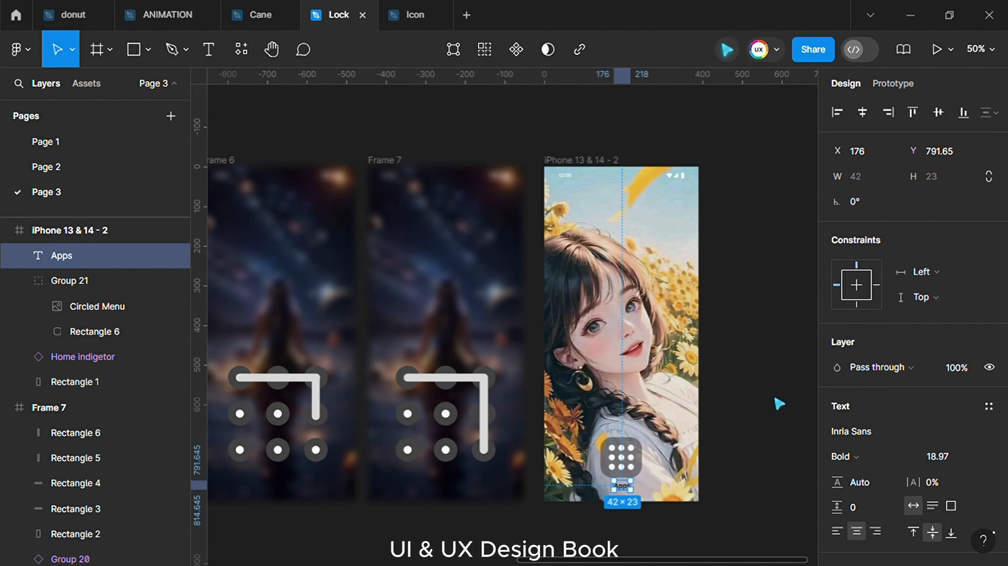
left_click(787, 438)
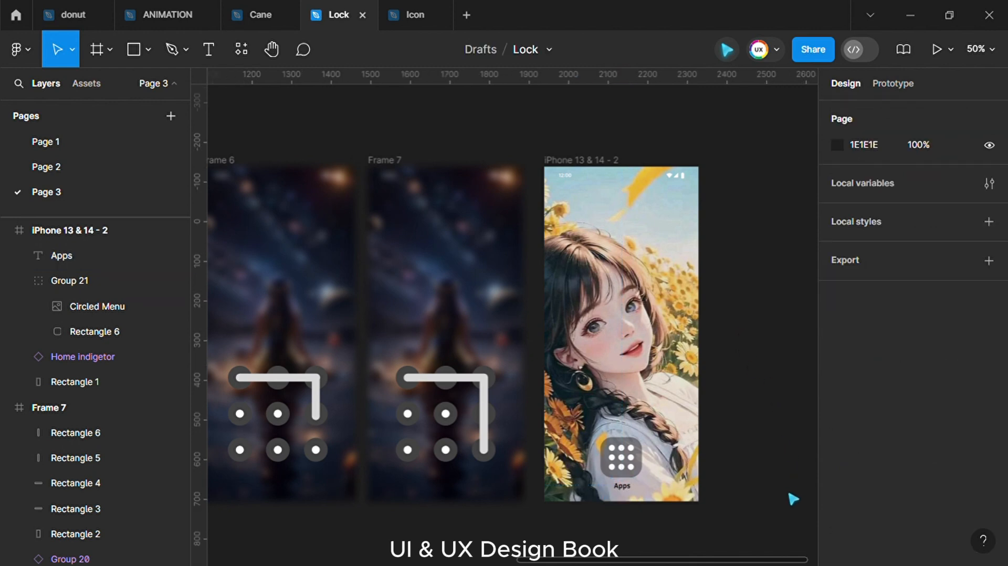
scroll(793, 499, "down", 5)
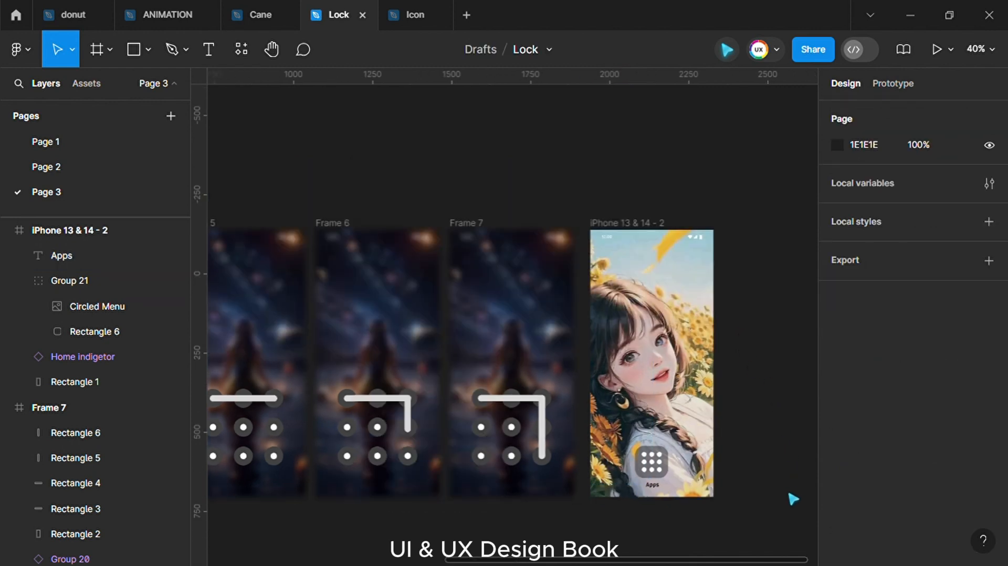
Step: Link the swipe-up arrow in the first lock screen frame to Frame 3 with an On drag prototype interaction
left_click_drag(772, 560, 646, 558)
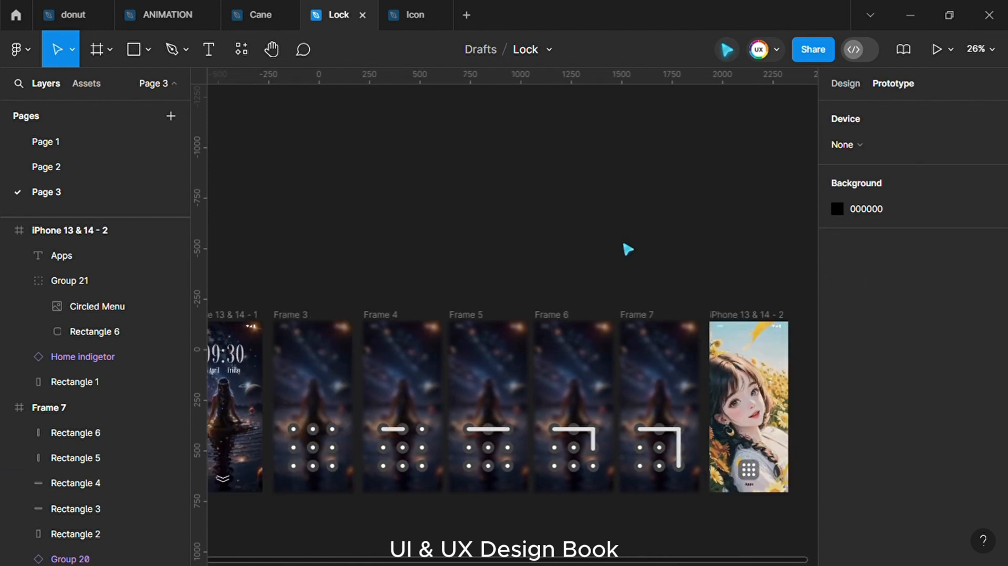
scroll(230, 252, "left", 6)
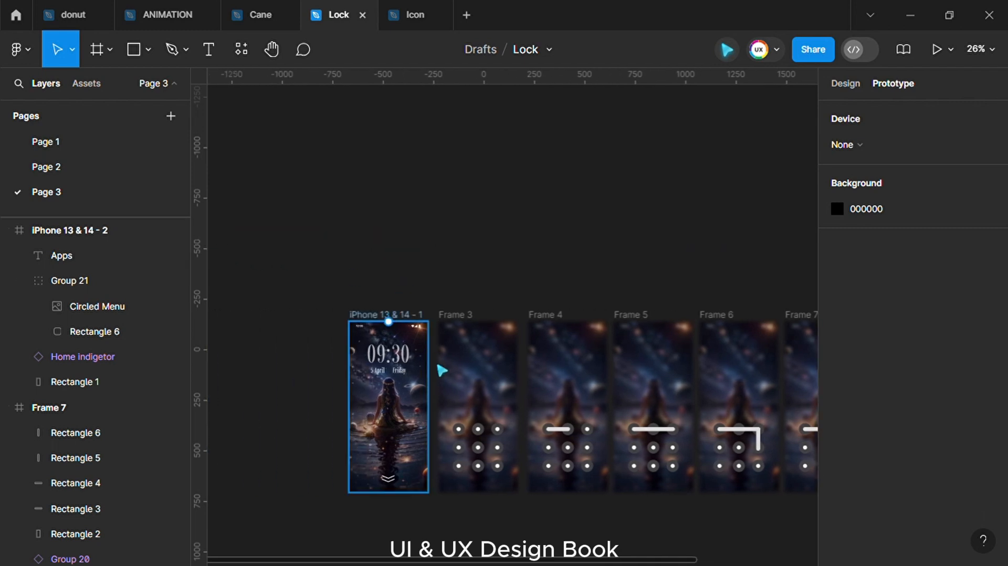
left_click(391, 476)
left_click_drag(402, 478, 517, 155)
left_click(475, 158)
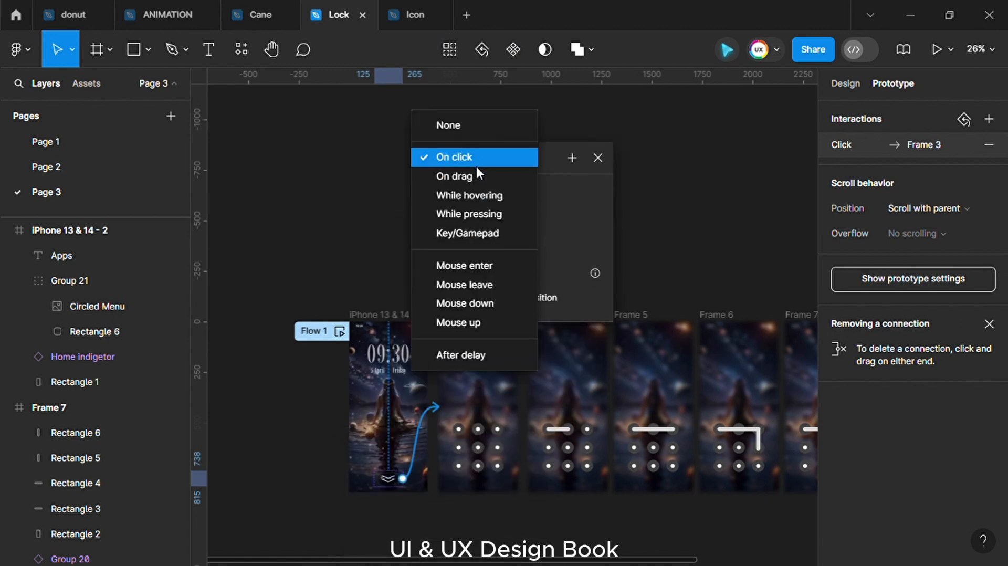
left_click(450, 178)
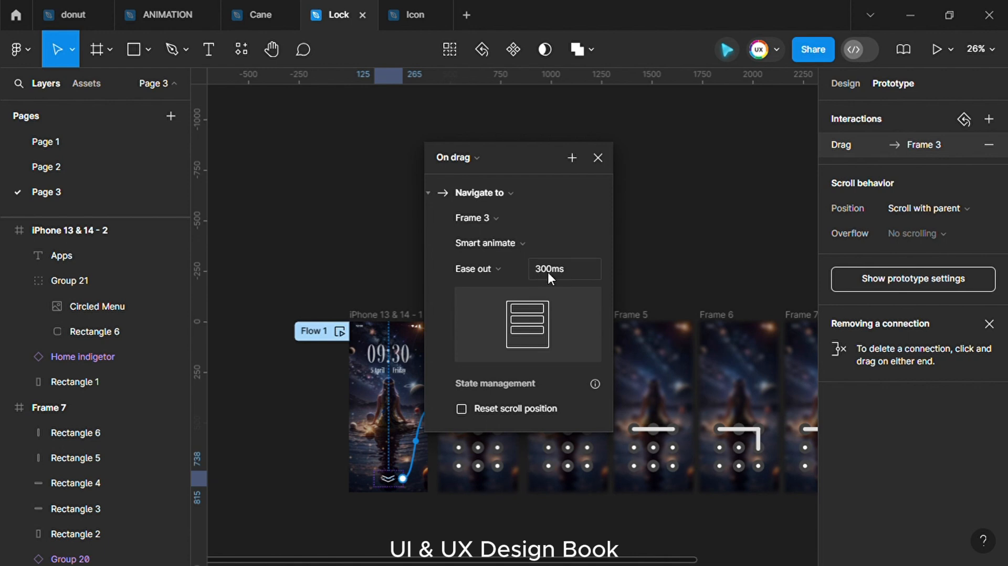
left_click(598, 158)
Step: Link Frame 3 to Frame 4 with an On drag interaction that uses Smart animate
left_click(520, 404)
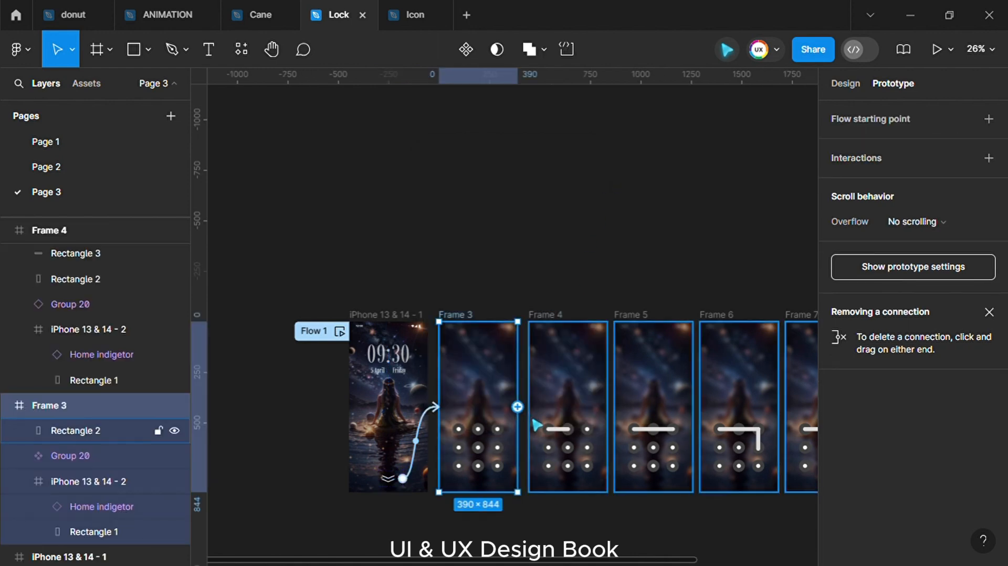
left_click_drag(534, 422, 567, 272)
left_click(541, 270)
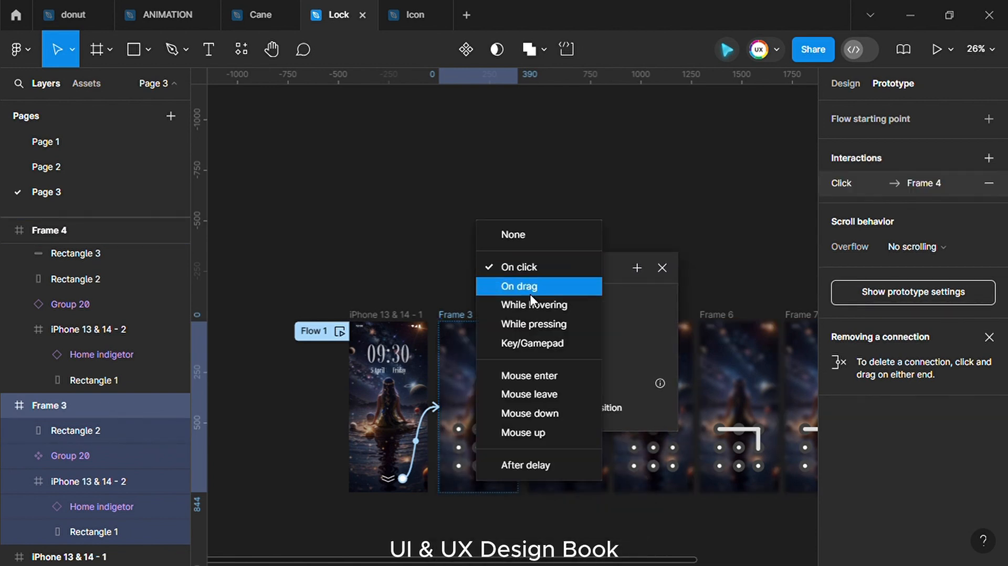
left_click(541, 286)
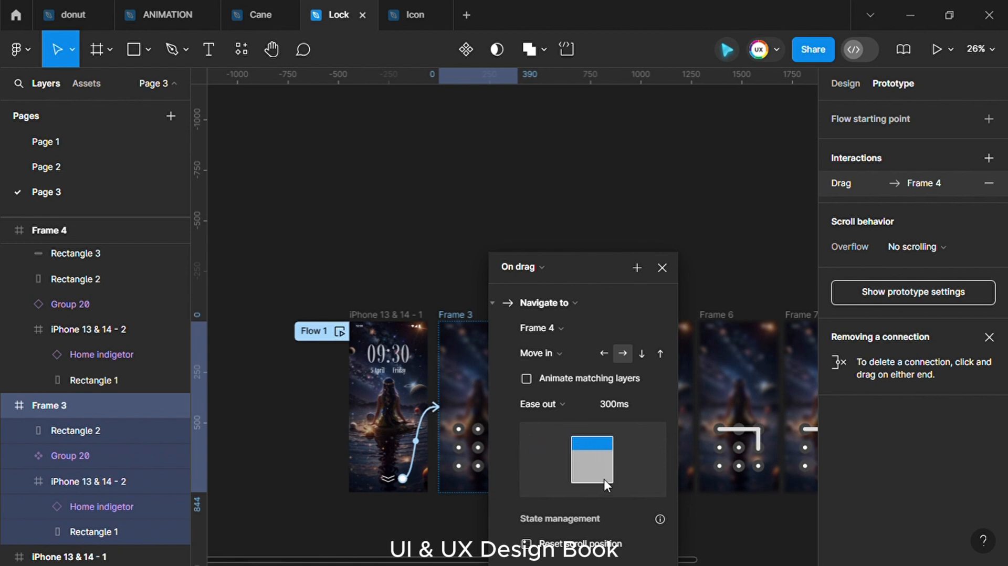
left_click(574, 353)
left_click(575, 320)
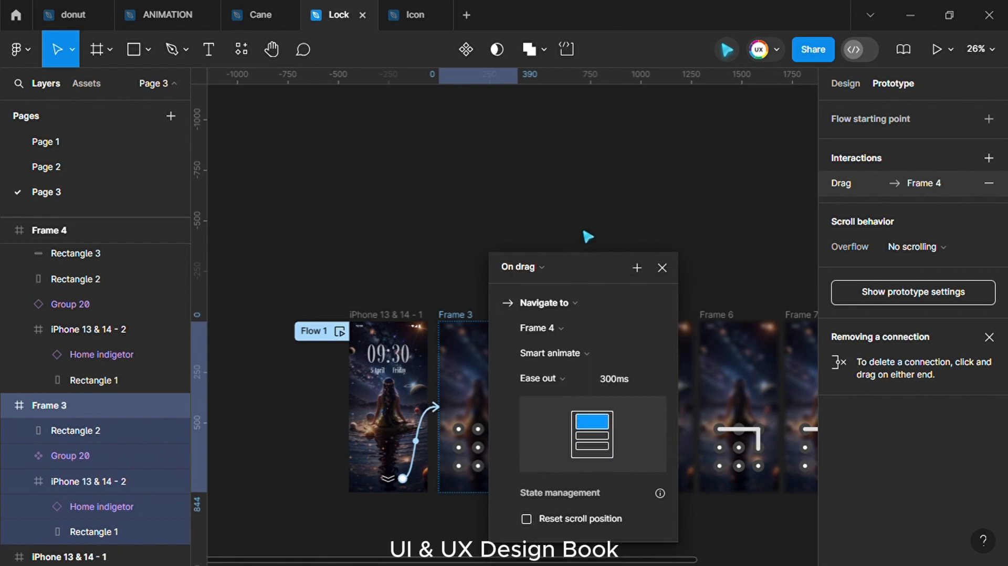
left_click(602, 212)
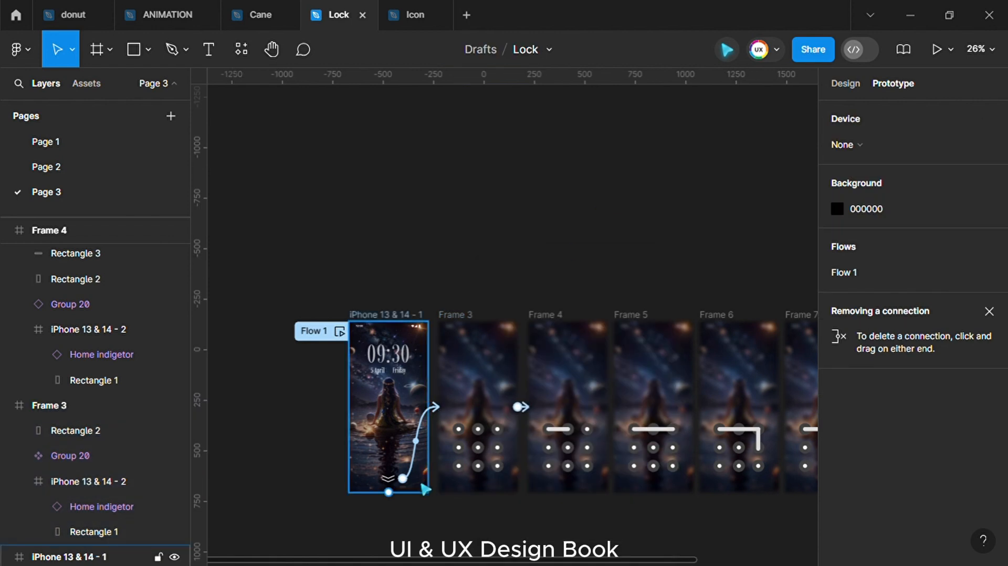
Step: Change the swipe-up arrow's interaction to Frame 3 to a Move out animation directed upward
left_click(415, 451)
left_click_drag(422, 491, 627, 203)
left_click(622, 298)
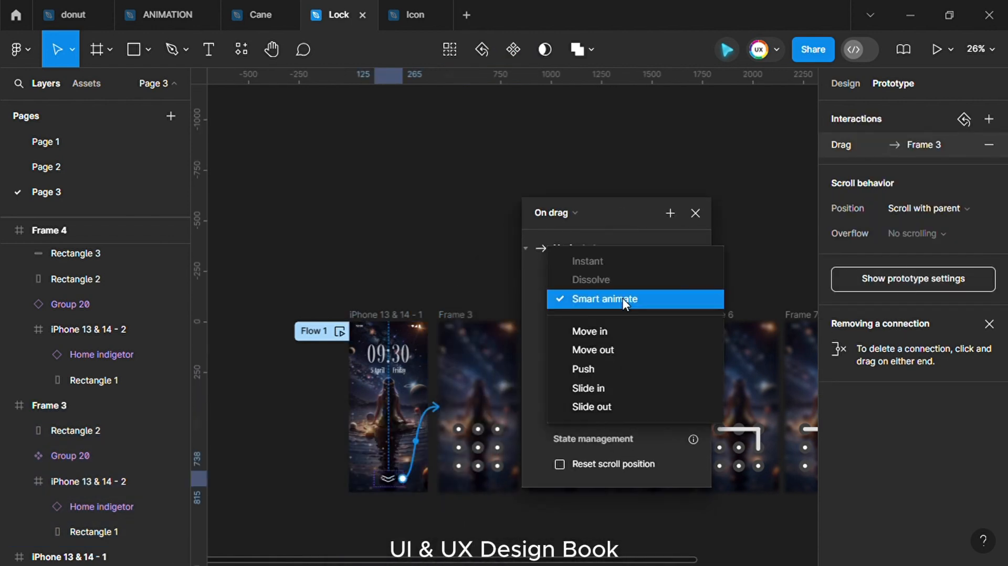
left_click(609, 350)
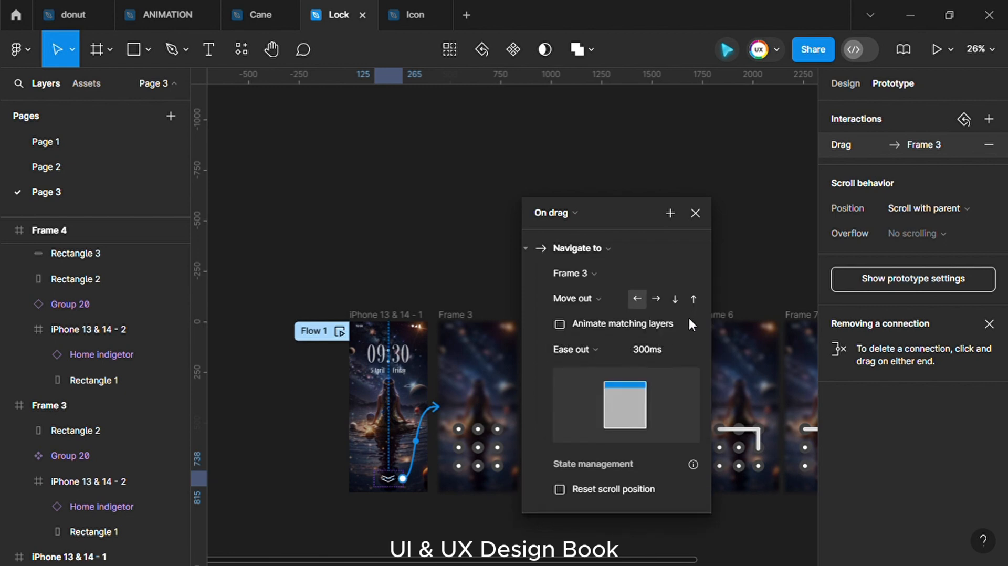
left_click(693, 300)
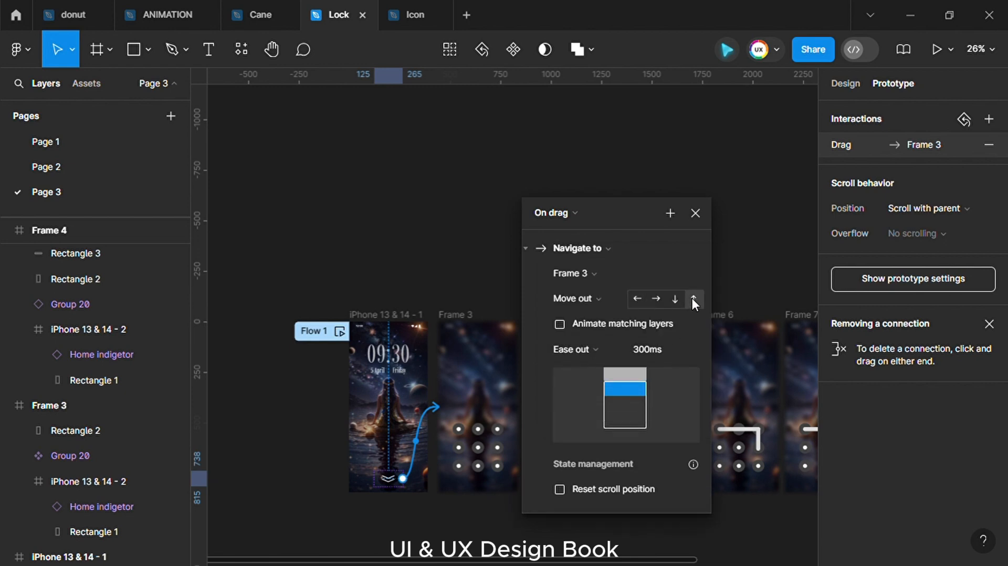
left_click(703, 211)
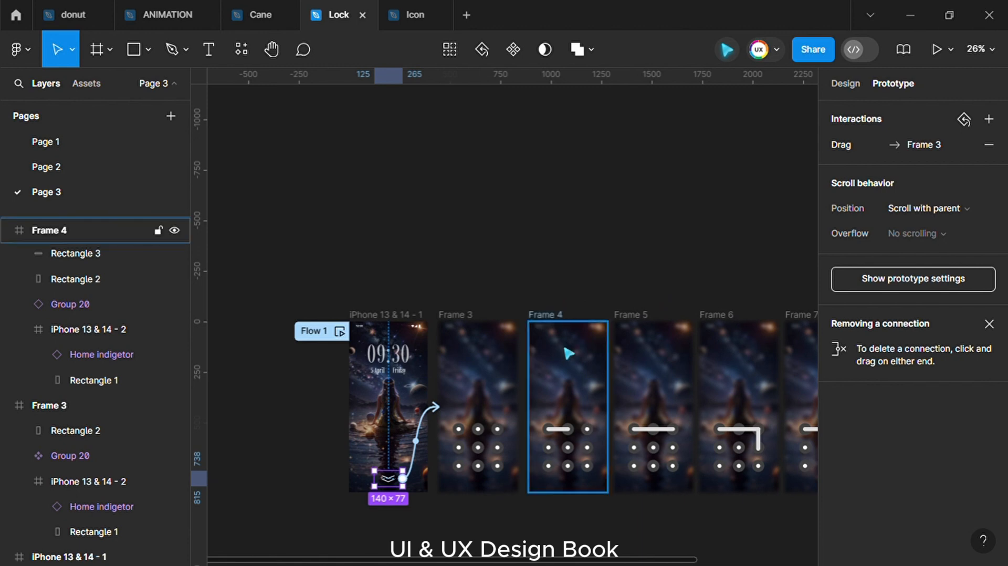
Step: Link Frame 4 to Frame 5 with an On drag interaction that uses Smart animate
left_click(516, 380)
left_click(581, 402)
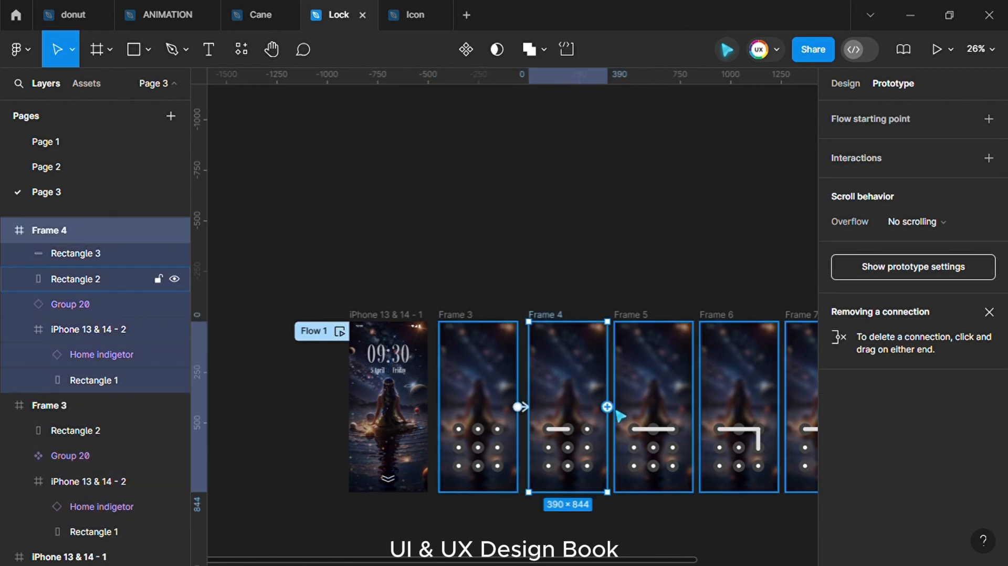
left_click_drag(624, 423, 623, 188)
left_click(609, 181)
left_click(602, 199)
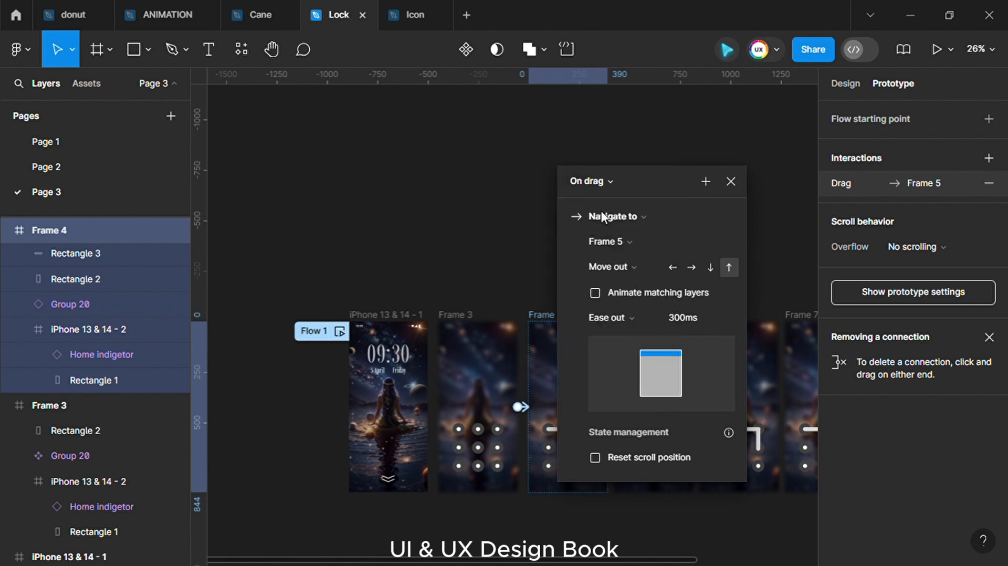
left_click(635, 268)
left_click(657, 215)
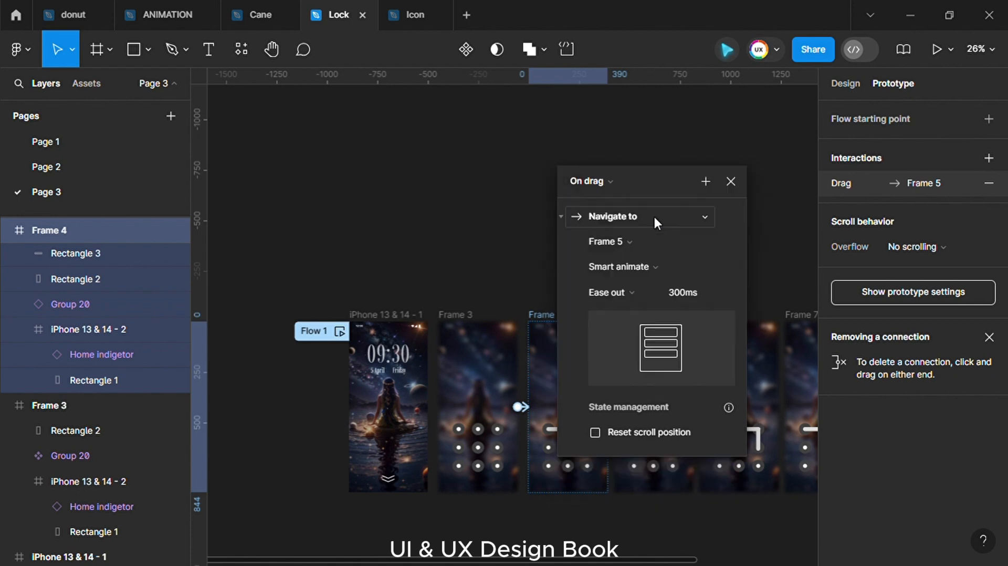
left_click(527, 244)
Step: Link Frame 5 to Frame 6 with an On drag interaction, keeping Smart animate as the animation
left_click(657, 400)
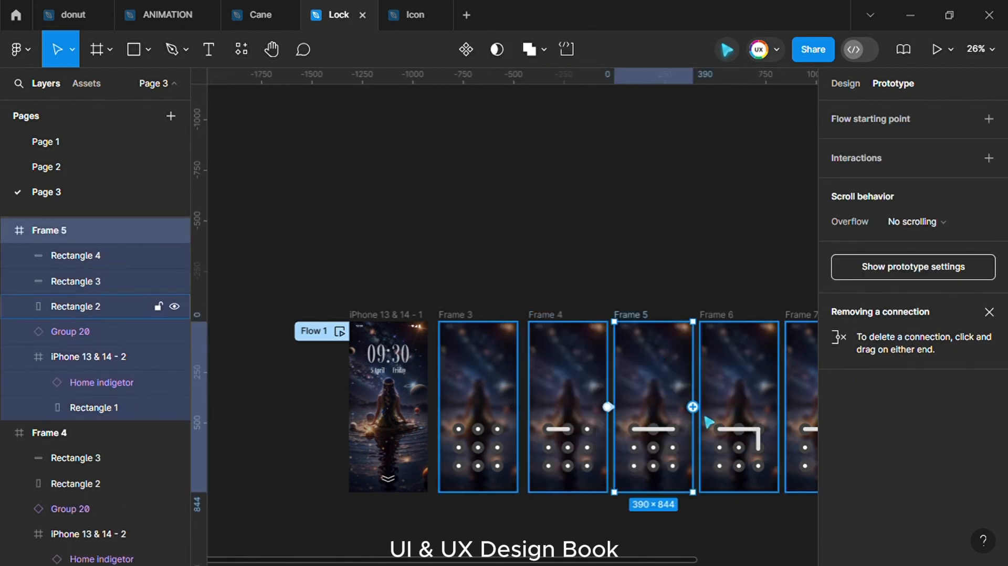
left_click_drag(693, 407, 720, 420)
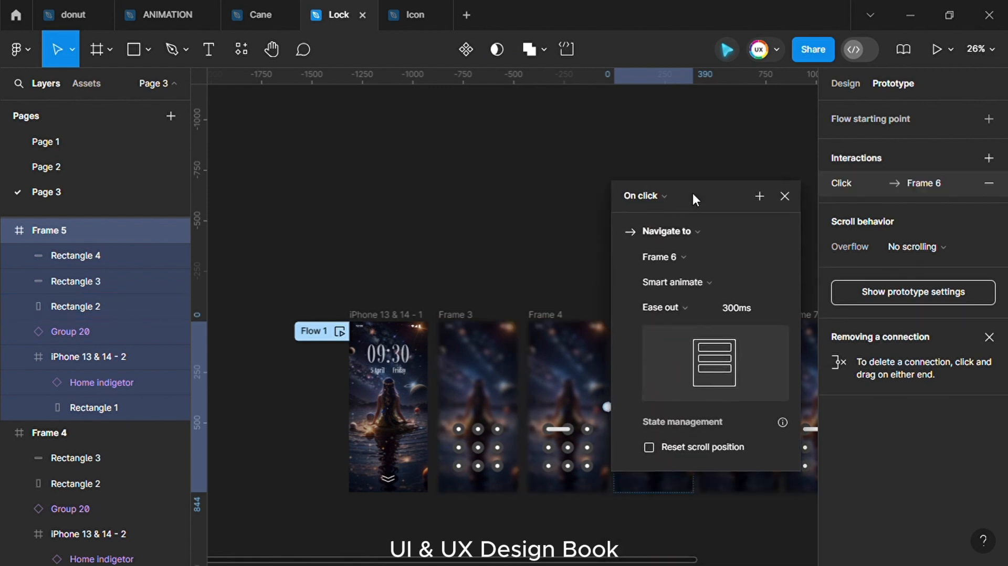
left_click(678, 196)
left_click(644, 215)
left_click(533, 239)
Step: Link Frame 6 to Frame 7 with an On drag interaction, keeping Smart animate as the animation
scroll(784, 256, "right", 5)
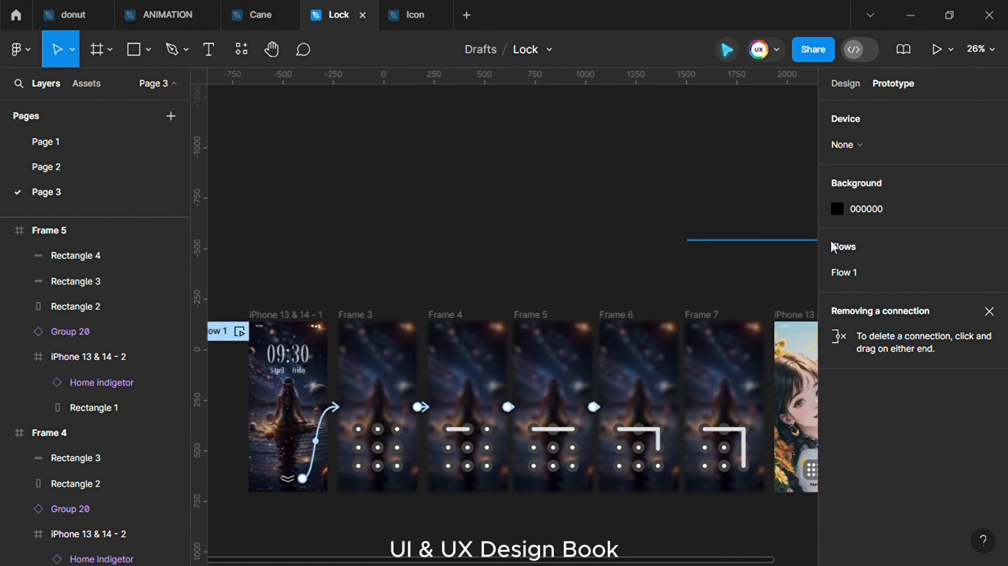
left_click(618, 391)
left_click_drag(645, 407, 666, 421)
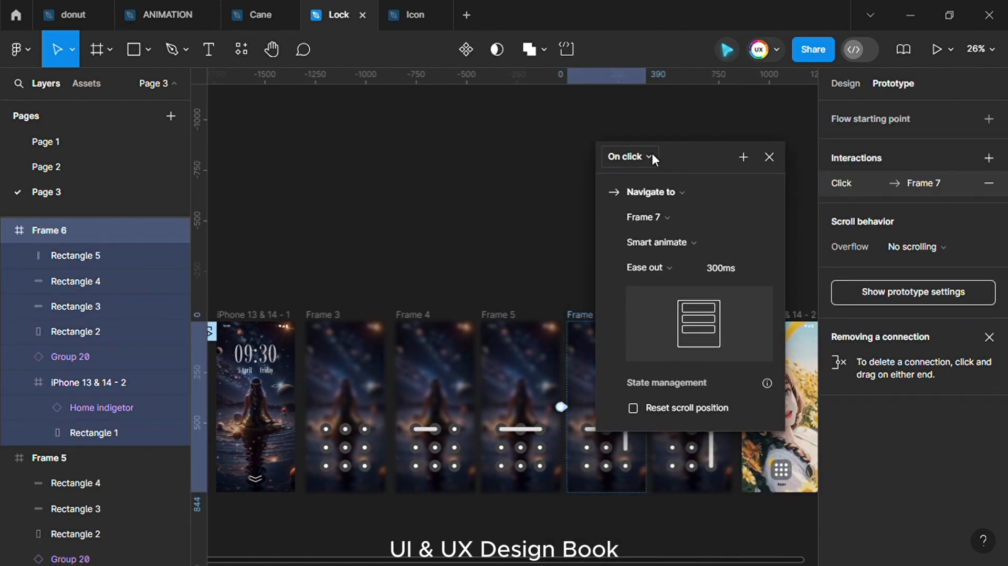
left_click(651, 158)
left_click(634, 176)
left_click(770, 156)
Step: Link Frame 7 to the iPhone 13 & 14 - 2 home screen with an After delay trigger set to 1
scroll(682, 315, "right", 5)
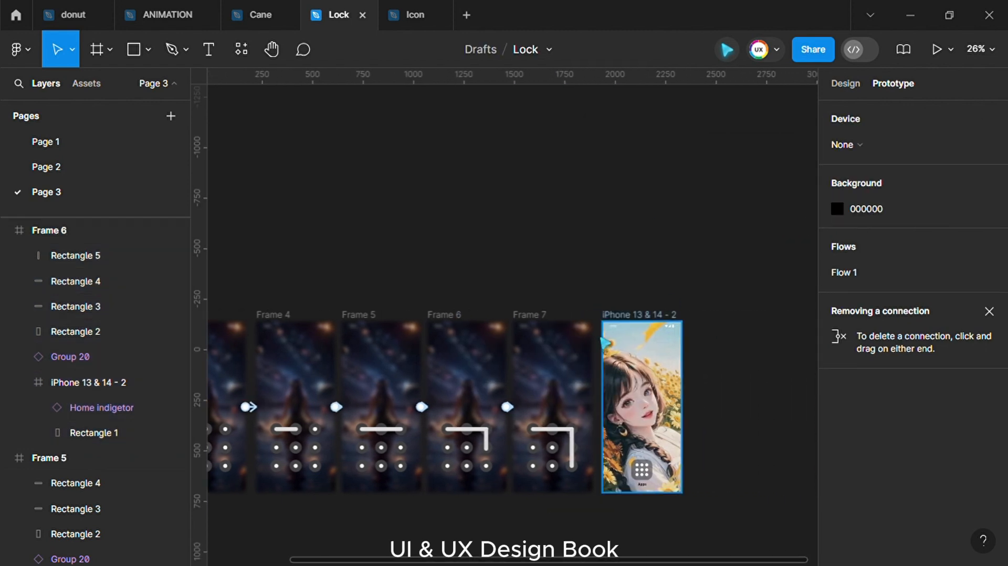
left_click(575, 402)
left_click_drag(597, 418, 631, 424)
left_click(651, 182)
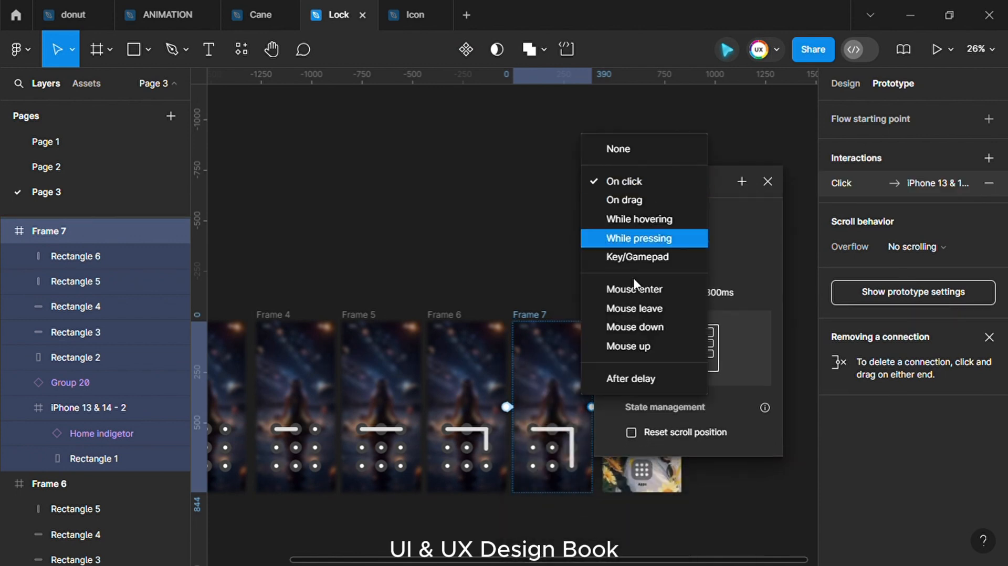
left_click(629, 378)
left_click(619, 208)
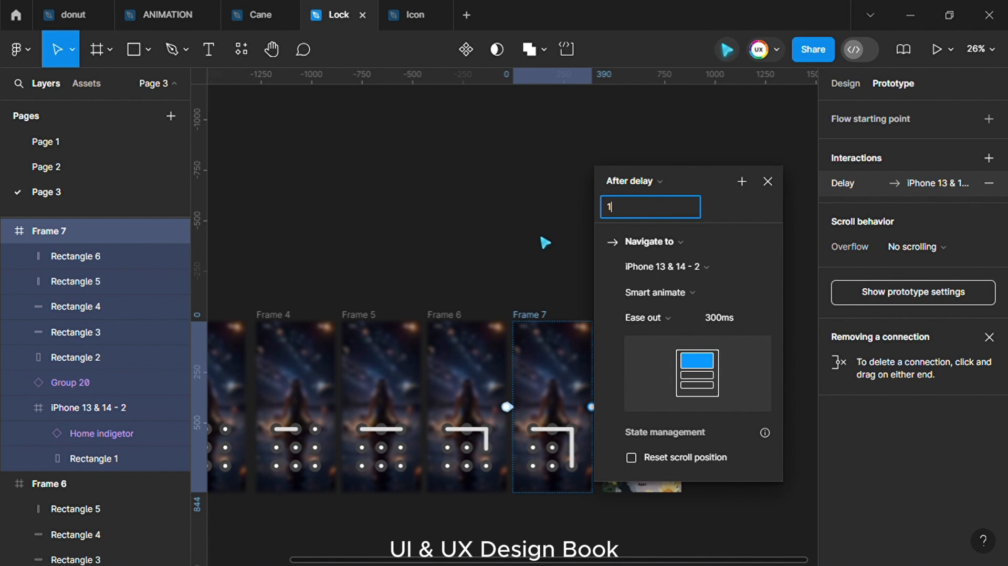
left_click(545, 243)
Step: Preview the flow inside the editor, swiping up and tracing the unlock pattern through to the home screen, and close the preview
left_click_drag(280, 228, 211, 242)
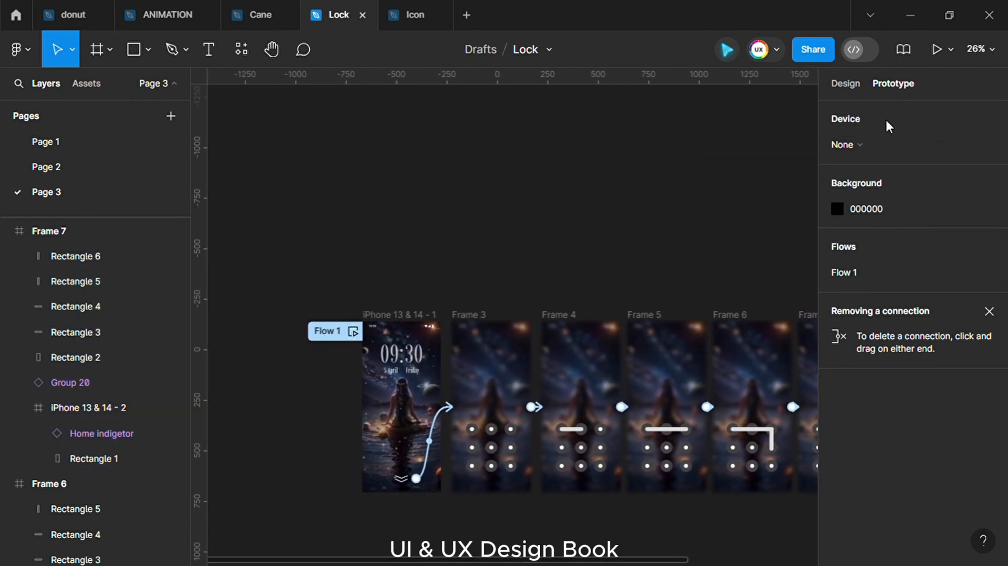
left_click(949, 49)
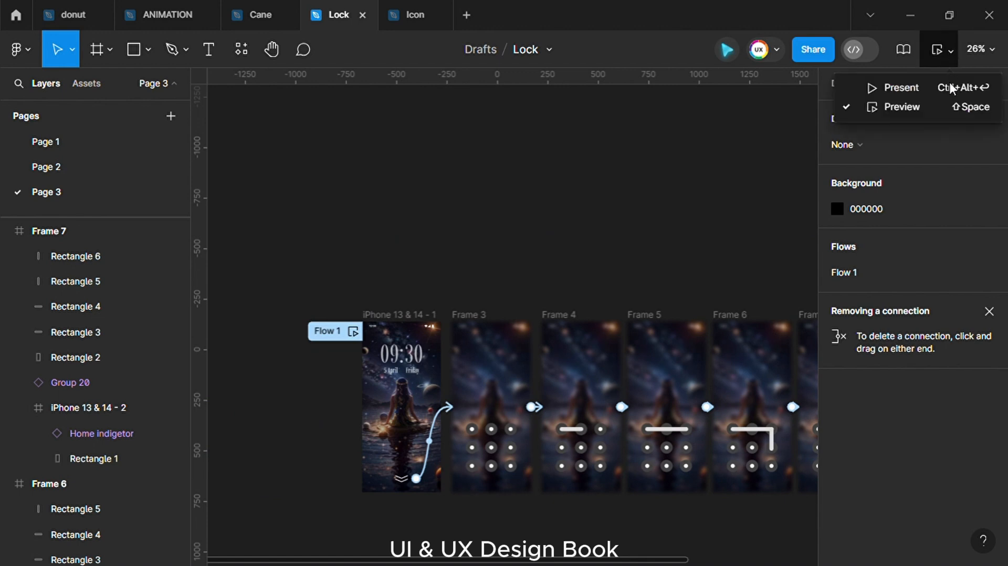
left_click(880, 107)
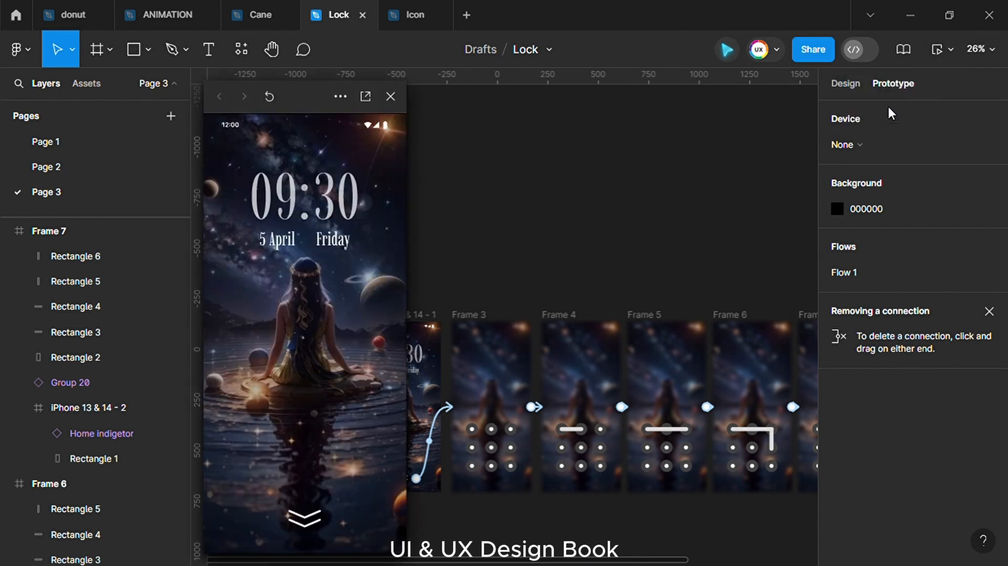
left_click_drag(307, 517, 323, 338)
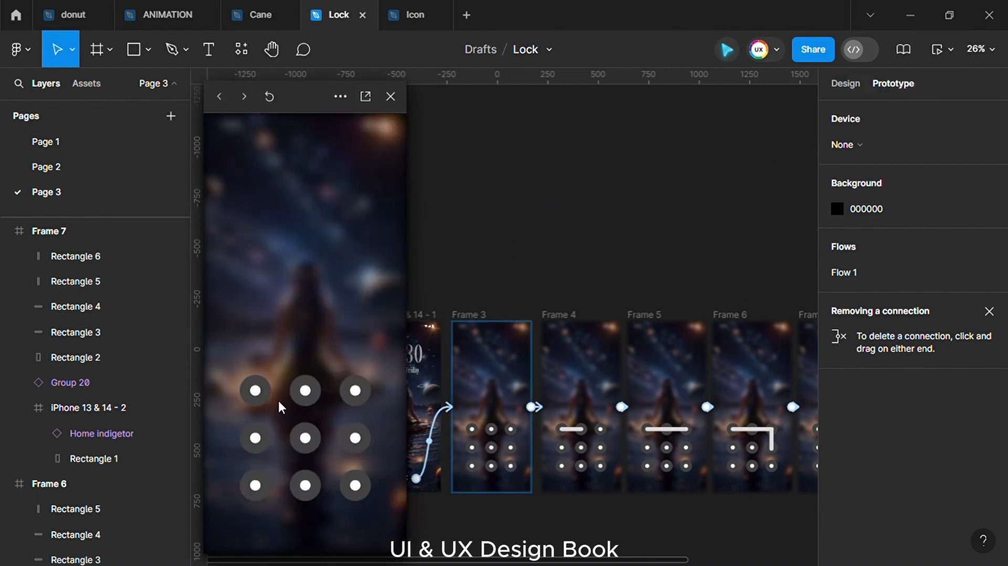
mouse_move(254, 393)
left_mouse_down()
mouse_move(364, 390)
mouse_move(348, 461)
mouse_move(357, 435)
mouse_move(351, 502)
left_mouse_up()
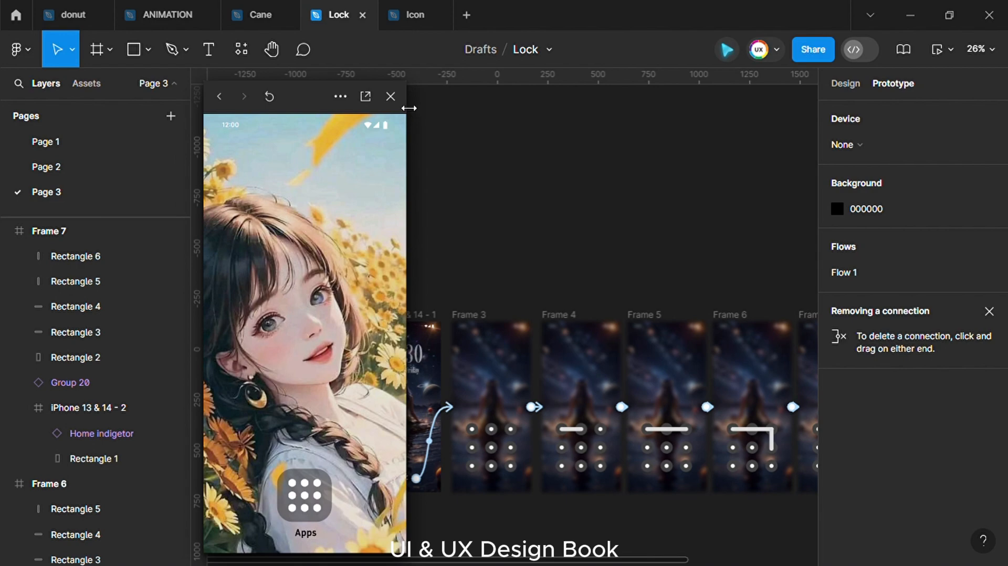
left_click(391, 96)
Step: Present the prototype in its own tab and scale it to fit the screen
key("ctrl+alt+Return")
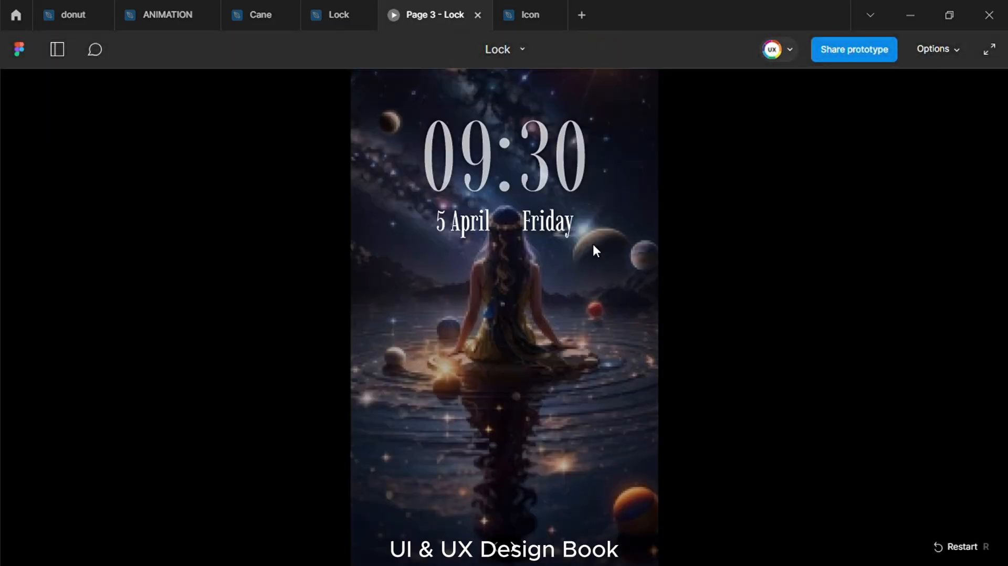
left_click(943, 48)
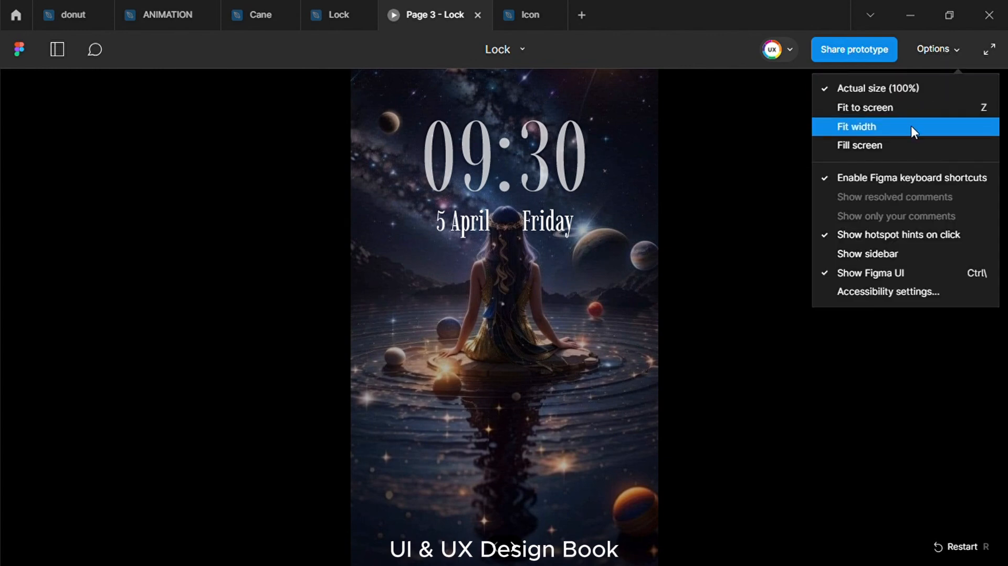
left_click(913, 108)
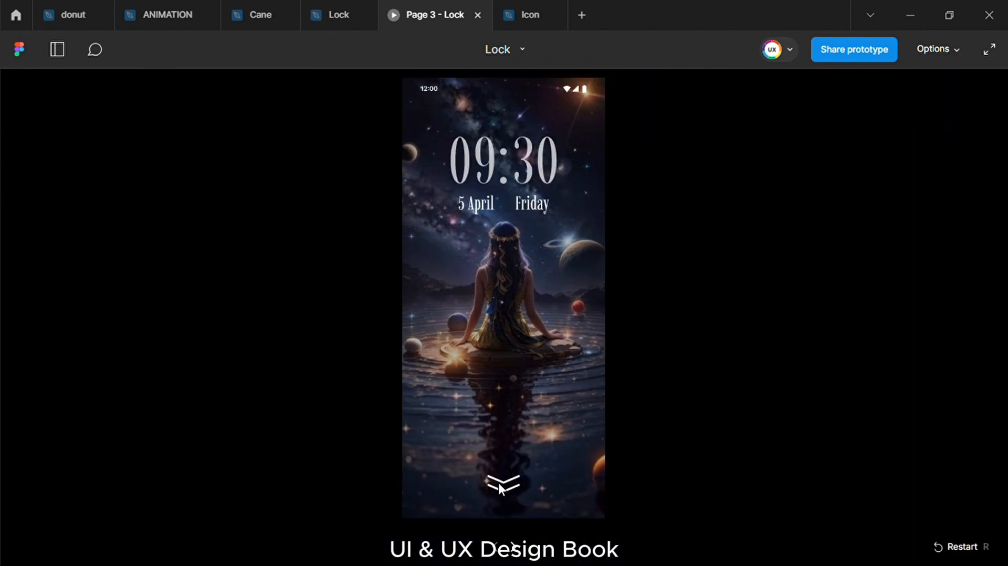
Step: Swipe up on the presented lock screen and trace the unlock pattern through the dot grid to reach the home screen
left_click_drag(499, 483, 504, 198)
left_click_drag(508, 349, 500, 360)
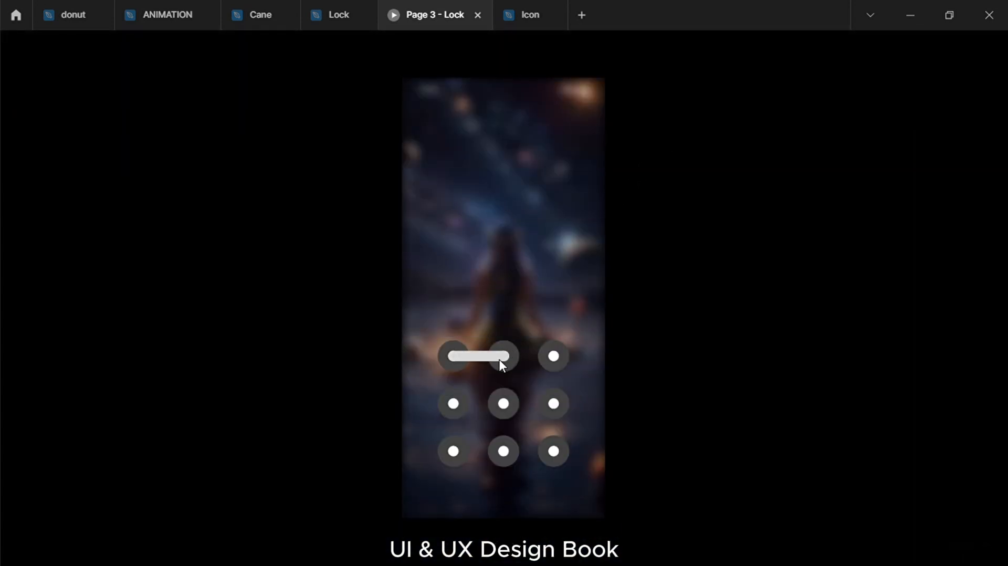
mouse_move(556, 421)
left_mouse_down()
mouse_move(555, 411)
mouse_move(555, 469)
left_mouse_up()
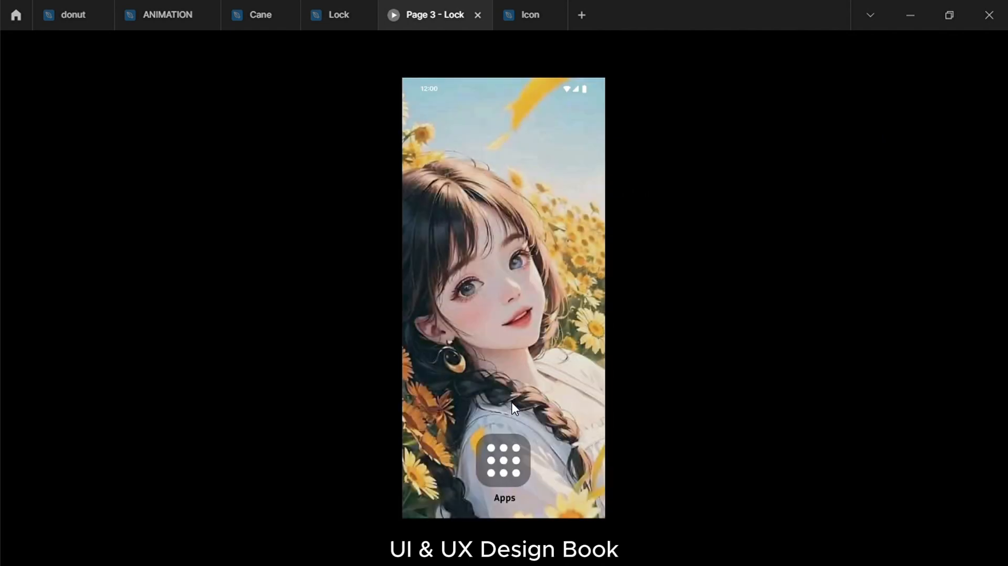